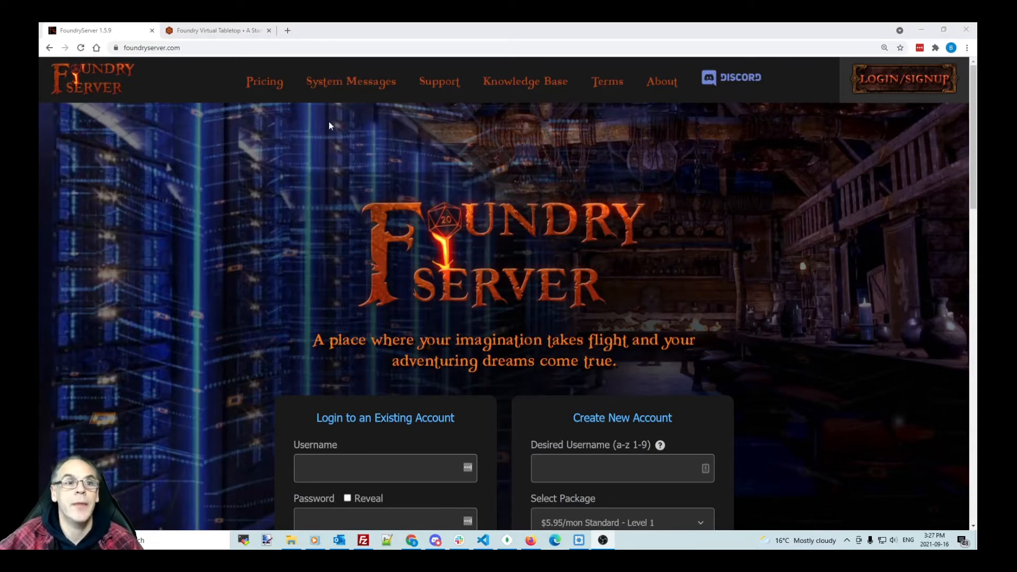
Step: Open a new Chrome tab and go to filezilla.org
left_click(287, 30)
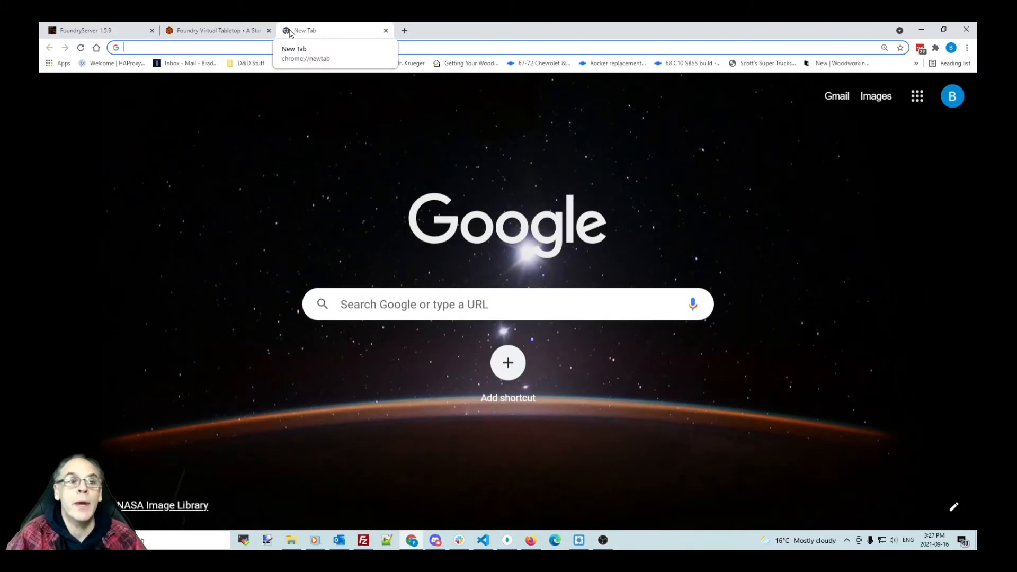
type("filezil")
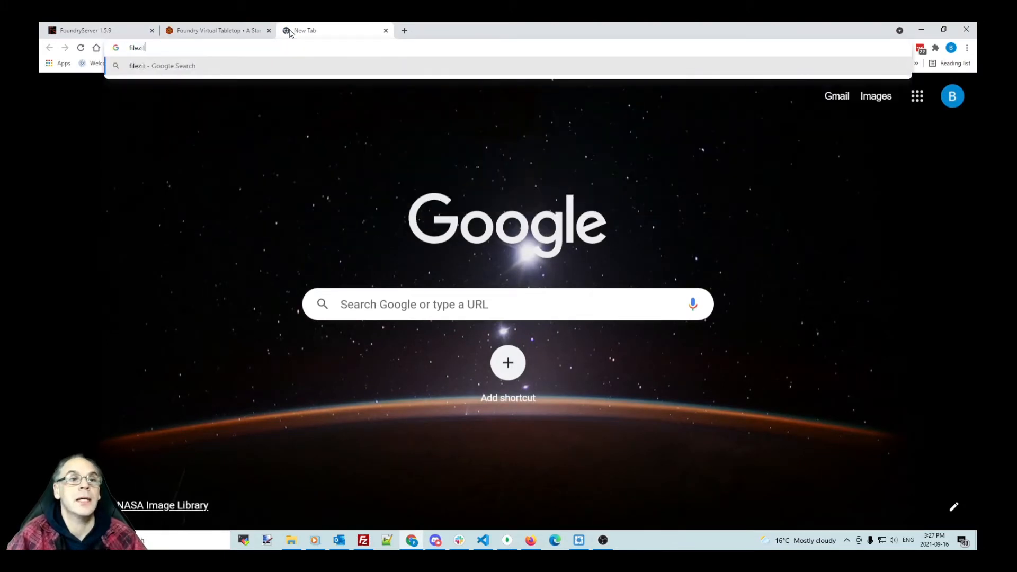
type("la.org")
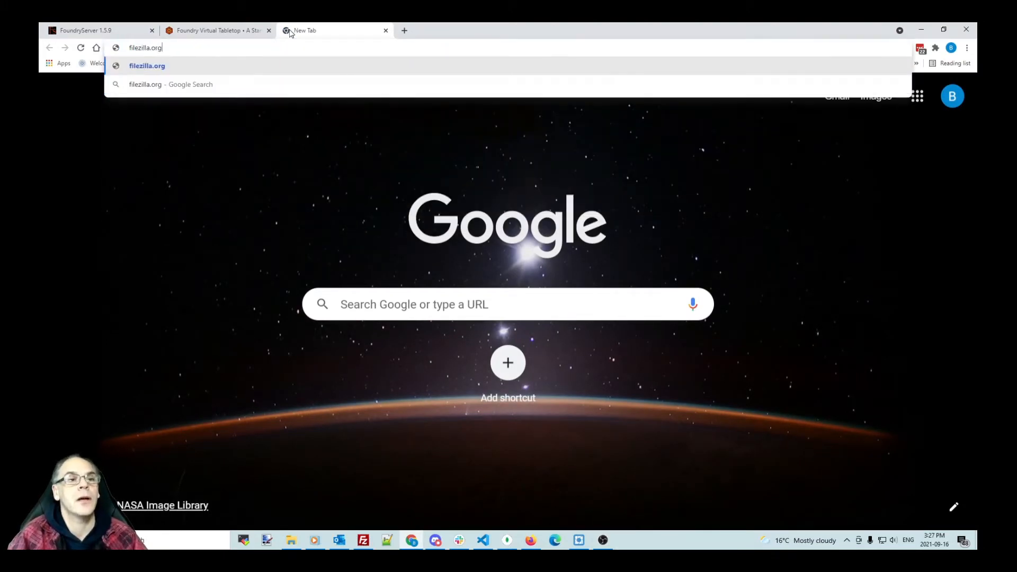
key("Return")
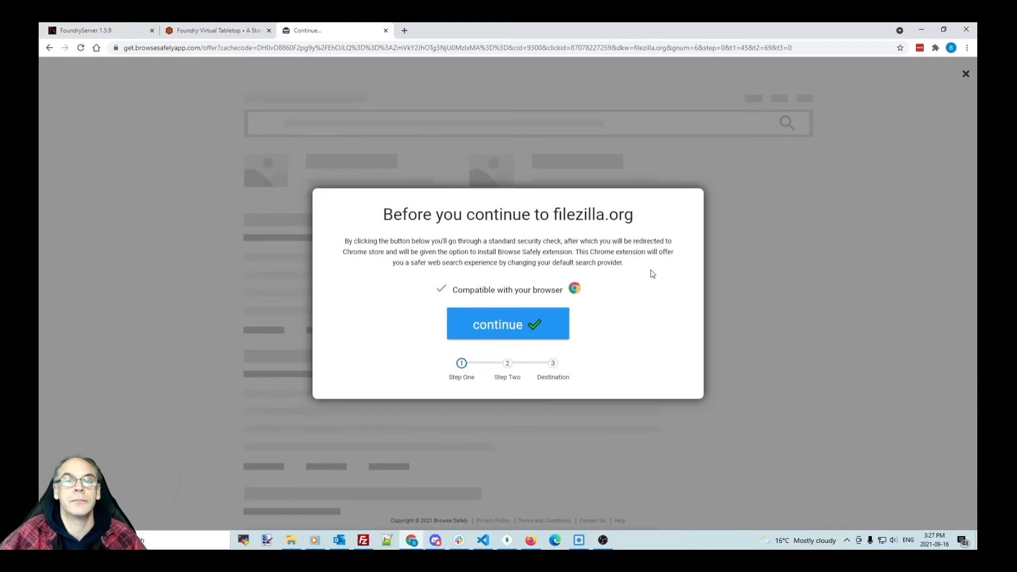
Step: Search Google for filezilla and open the FileZilla project homepage result
left_click(198, 47)
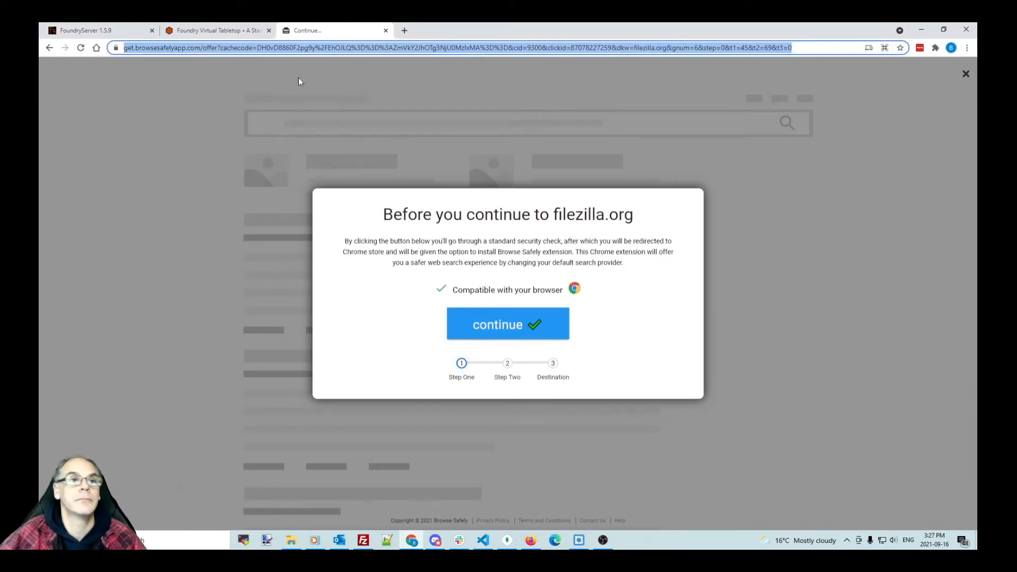
type("fi")
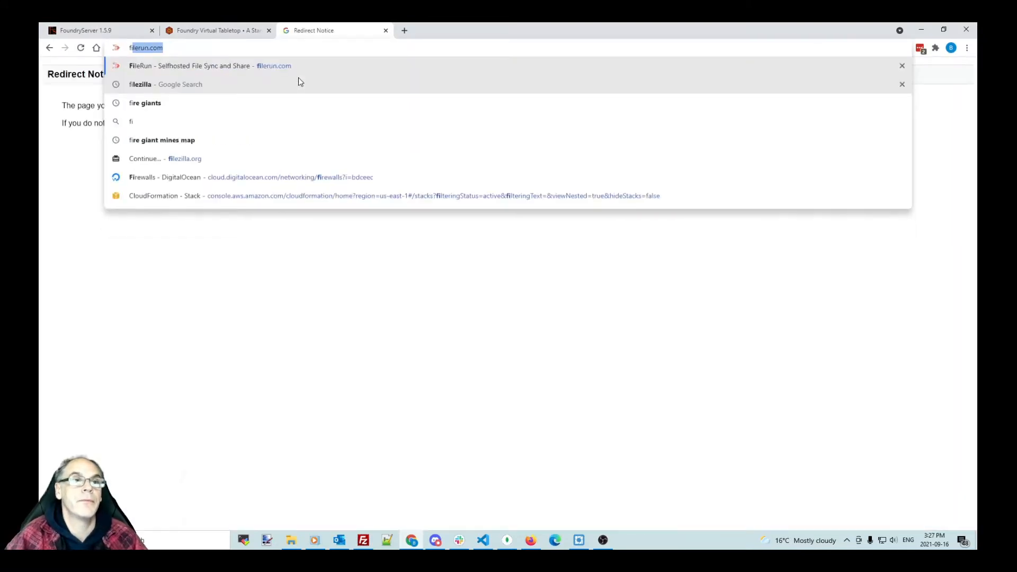
type("lezi")
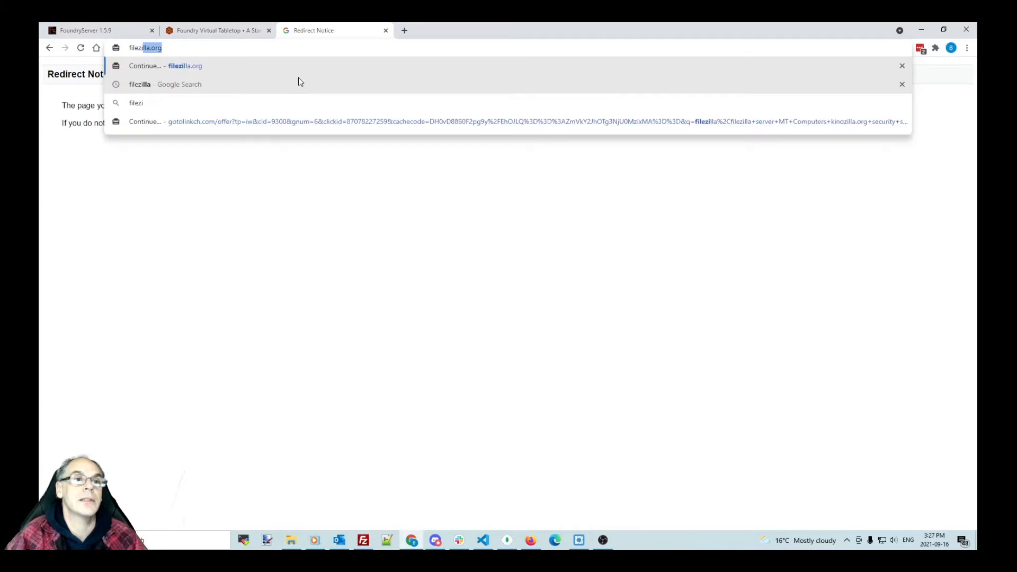
type("lla")
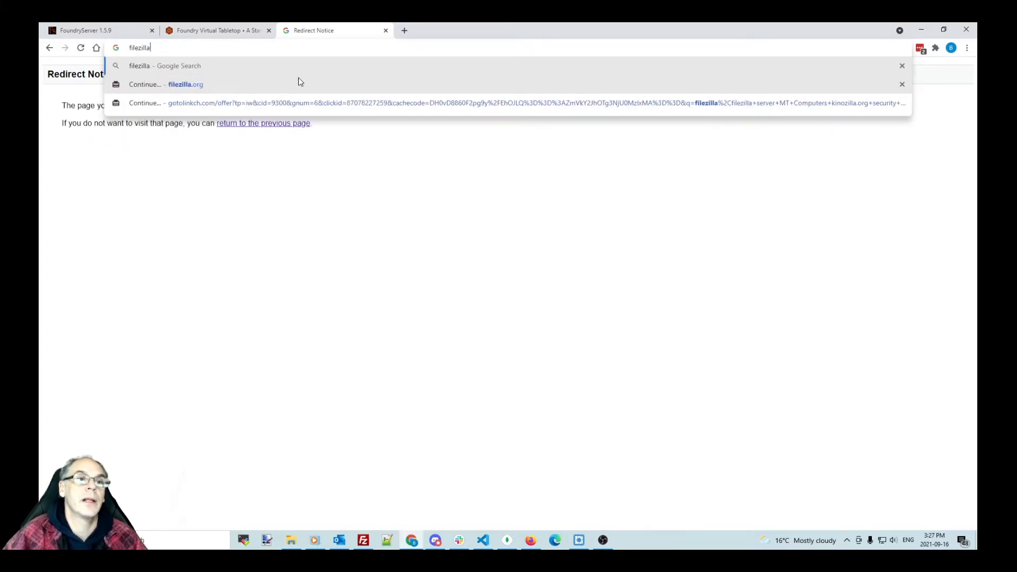
key("Return")
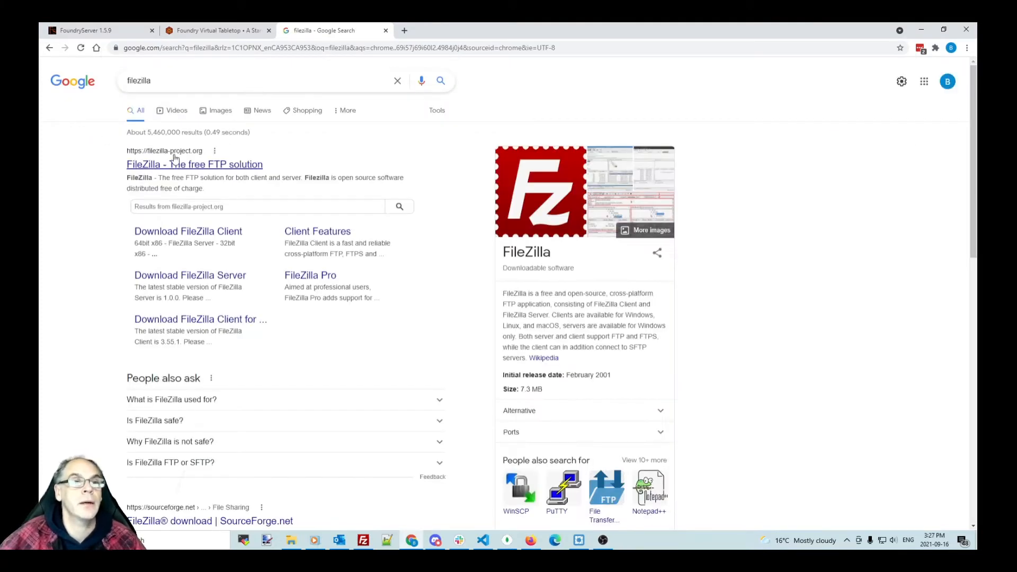
left_click(179, 159)
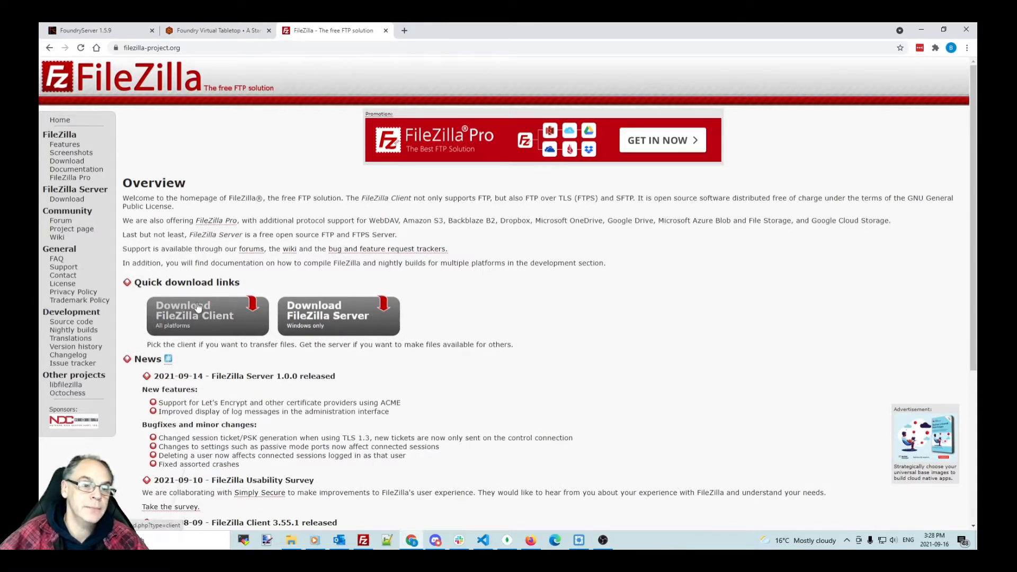
Step: Clear the filezilla-project.org address from the address bar
double_click(207, 48)
key("BackSpace")
key("BackSpace")
key("BackSpace")
key("BackSpace")
key("BackSpace")
key("BackSpace")
key("BackSpace")
key("BackSpace")
key("BackSpace")
key("BackSpace")
key("BackSpace")
key("BackSpace")
key("BackSpace")
key("BackSpace")
key("BackSpace")
key("BackSpace")
key("BackSpace")
key("BackSpace")
key("BackSpace")
key("BackSpace")
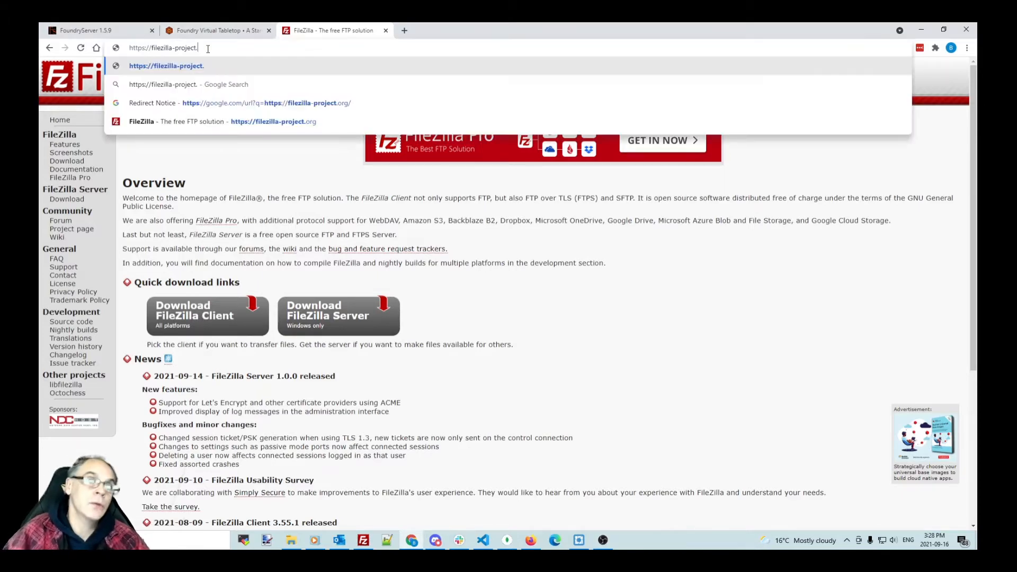
Step: Search for cyberduck, look over the cyberduck.io homepage, then close that tab
type("c")
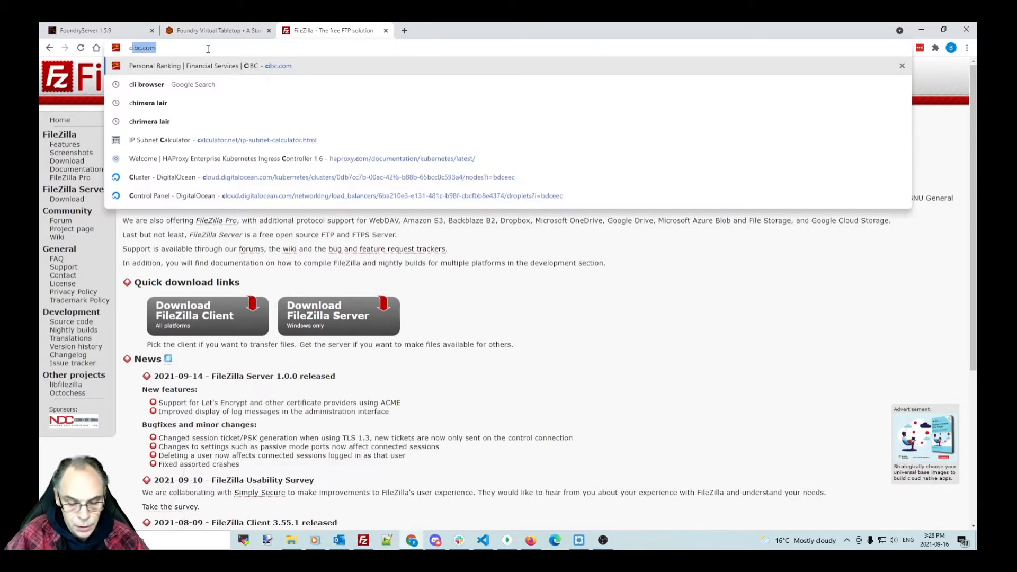
type("yberduck")
key("Return")
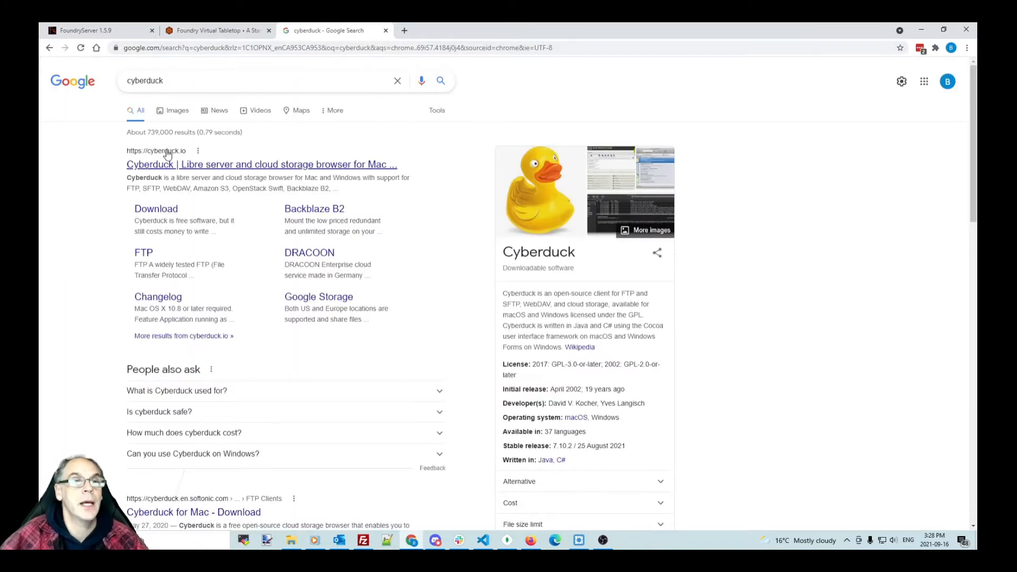
left_click(164, 160)
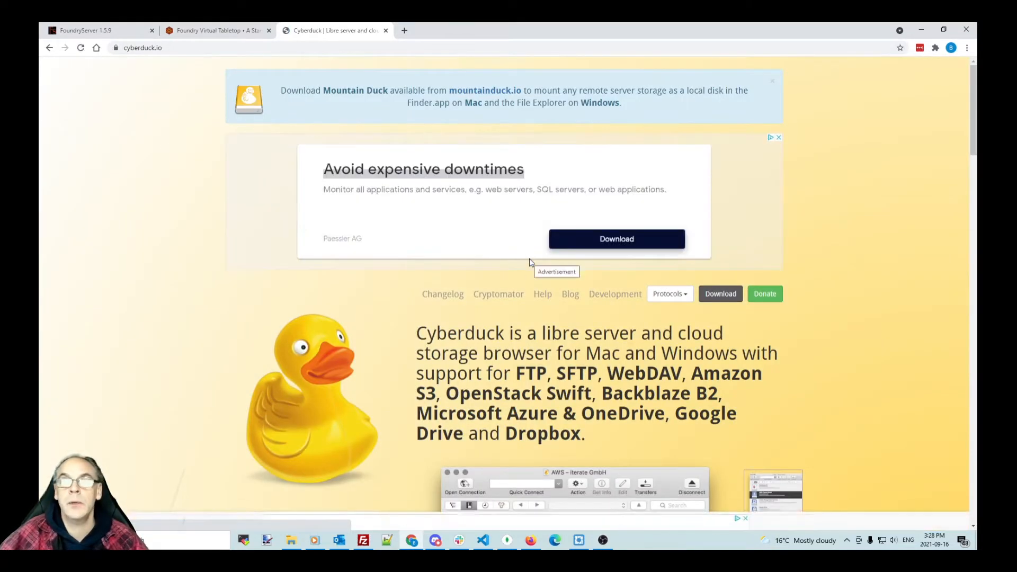
scroll(884, 274, "down", 4)
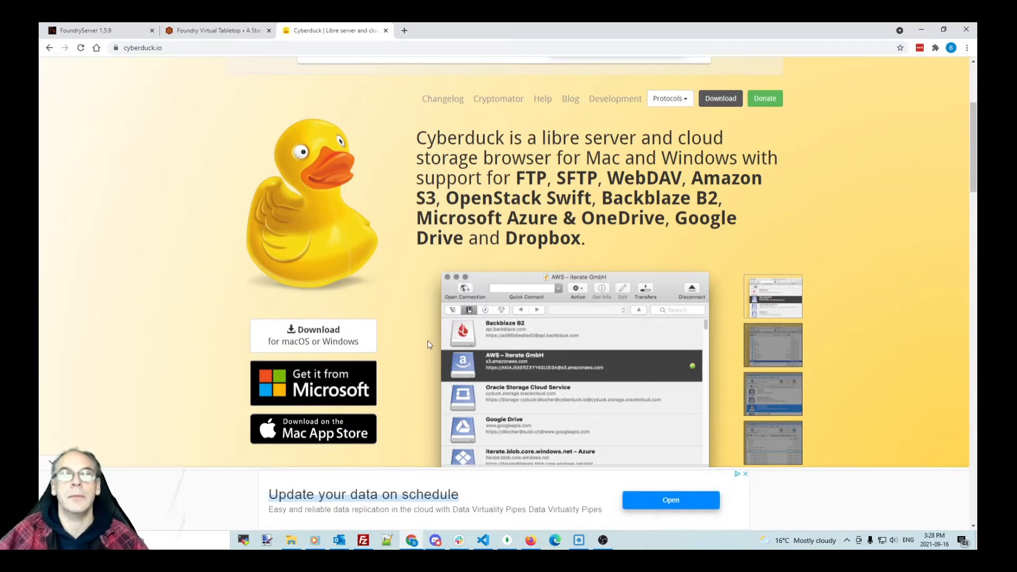
scroll(428, 340, "up", 4)
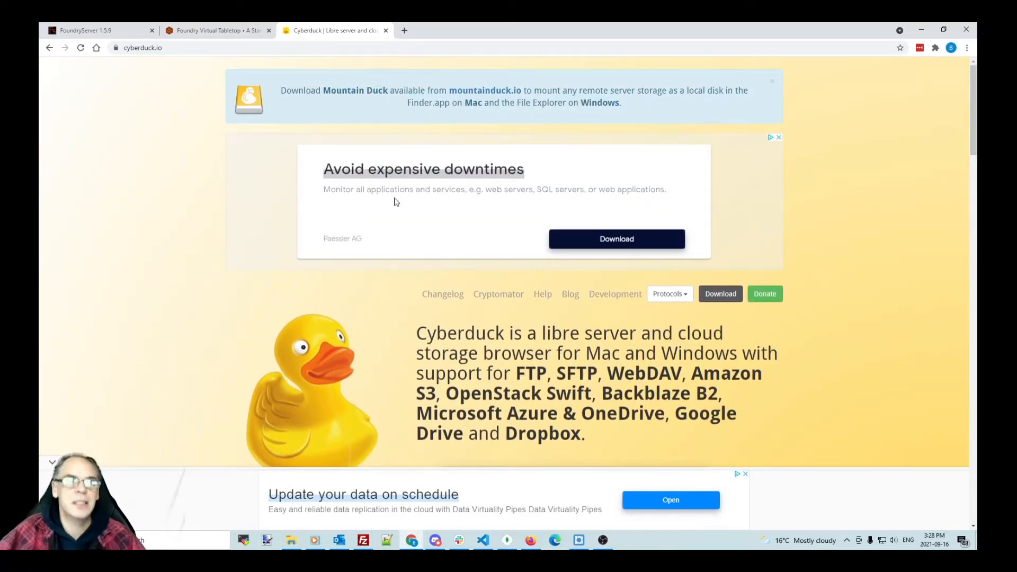
left_click(386, 31)
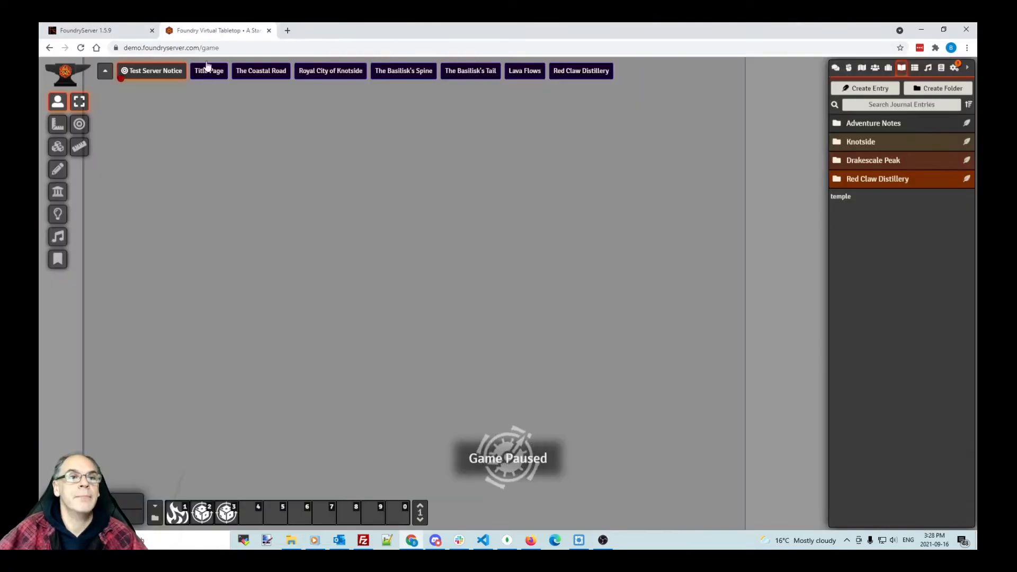
Step: Close the Foundry Virtual Tabletop tab and bring FileZilla to the front
left_click(269, 31)
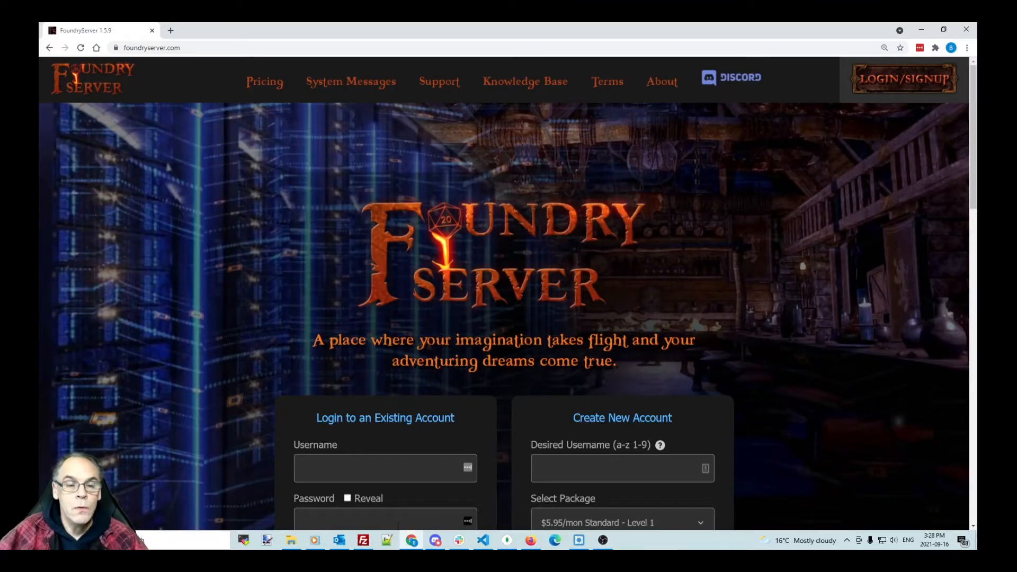
left_click(364, 540)
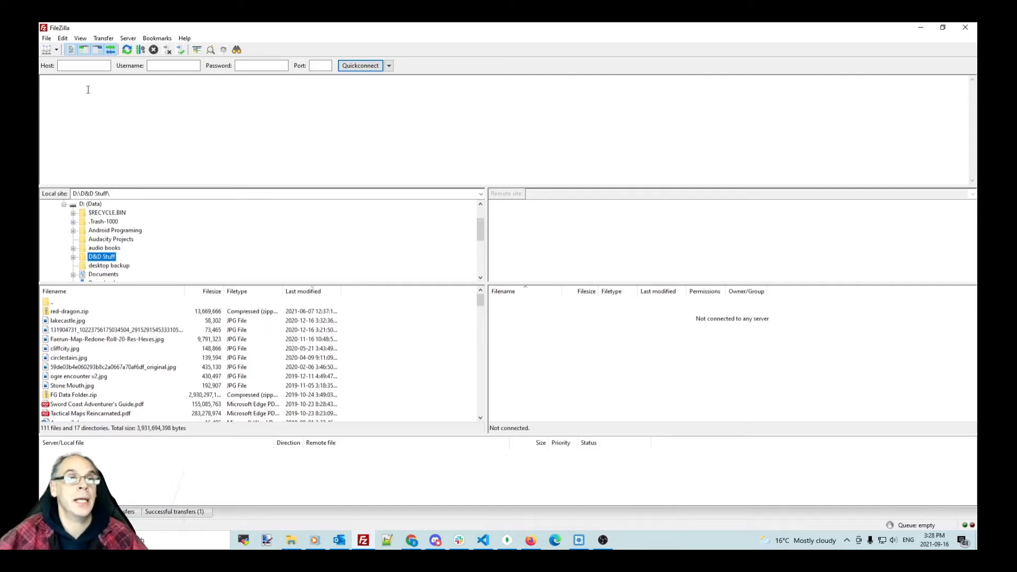
Step: Add a new Site Manager entry named 'demo', then return to the FoundryServer site
left_click(47, 50)
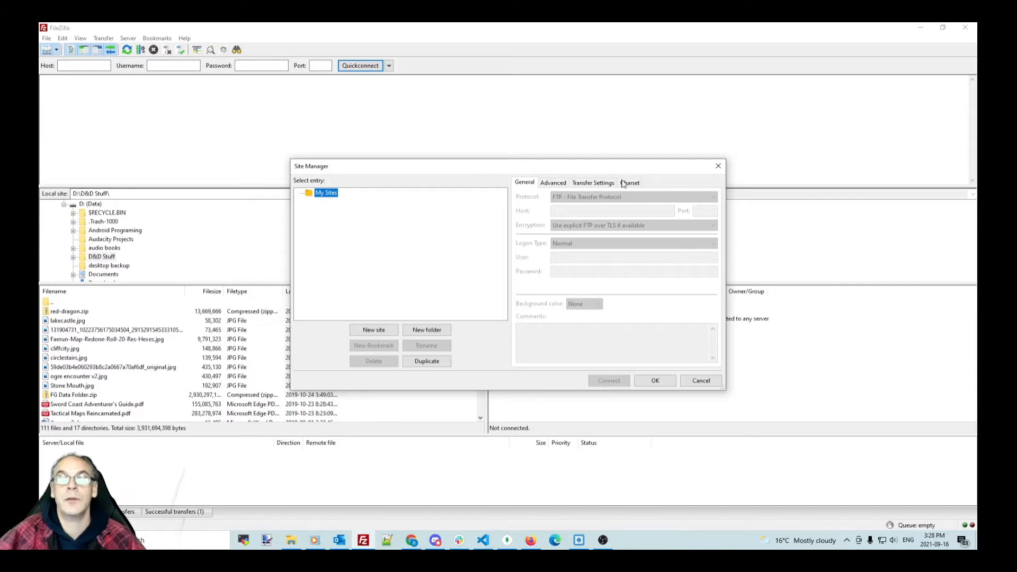
left_click(374, 330)
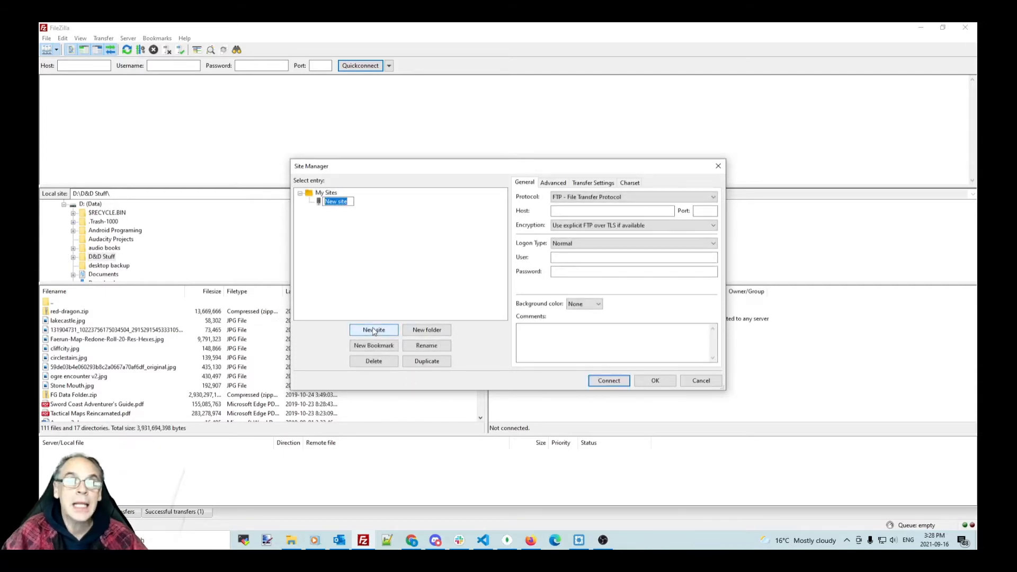
type("demo")
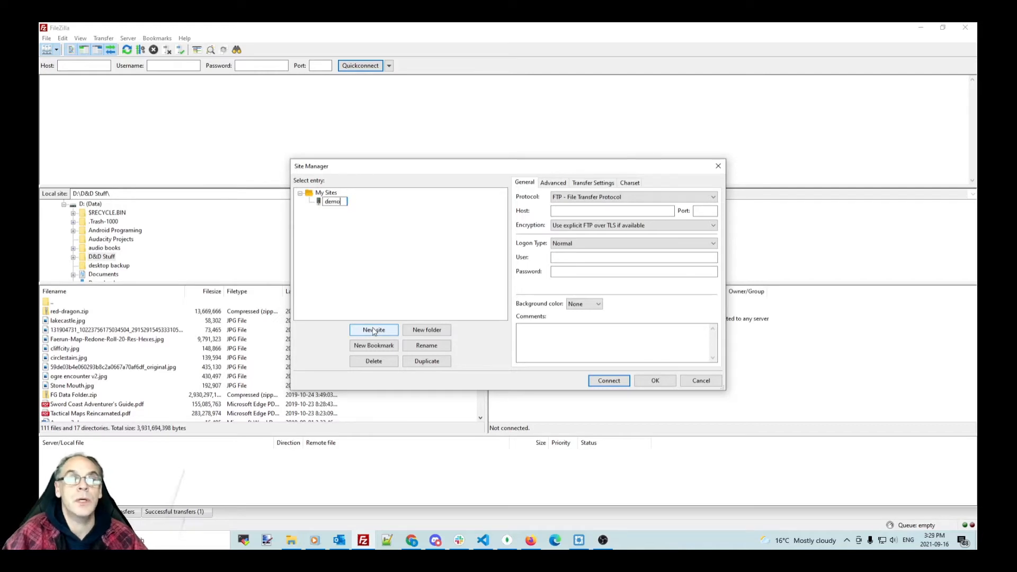
key("Return")
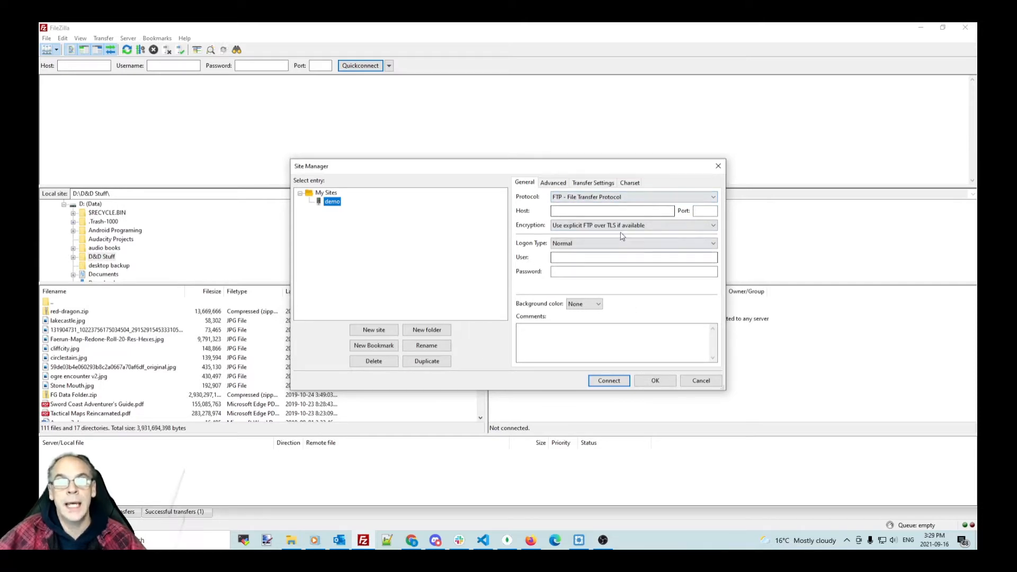
left_click(412, 540)
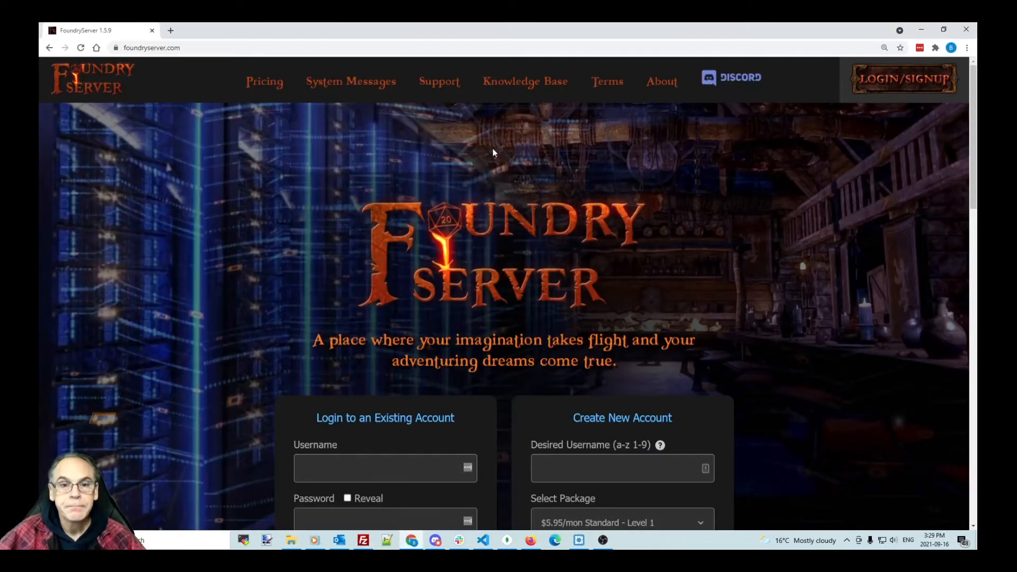
Step: Copy the server address sftp.foundryserver.com from the Knowledge Base's sFTP Client Setup section
left_click(526, 82)
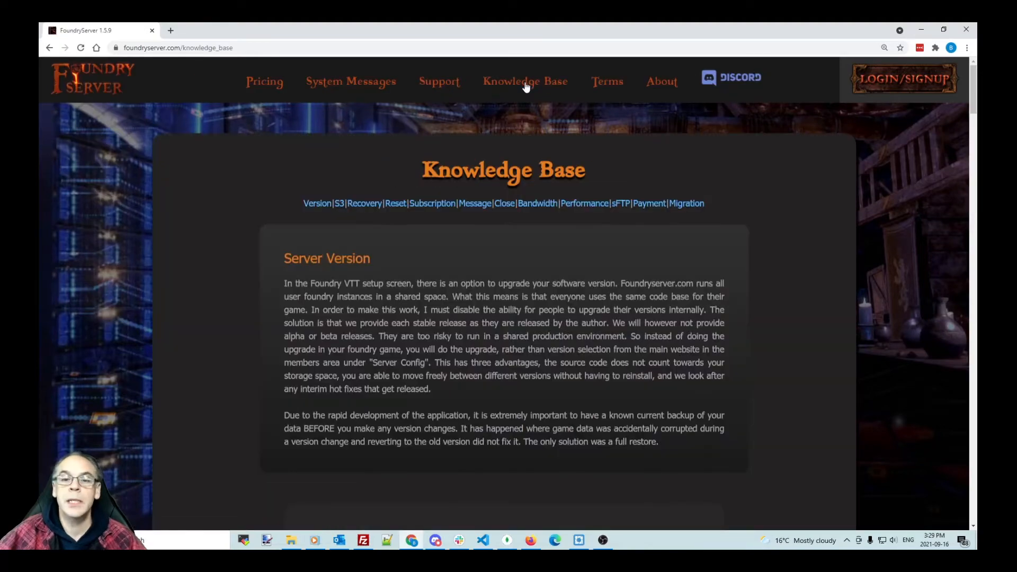
left_click(621, 204)
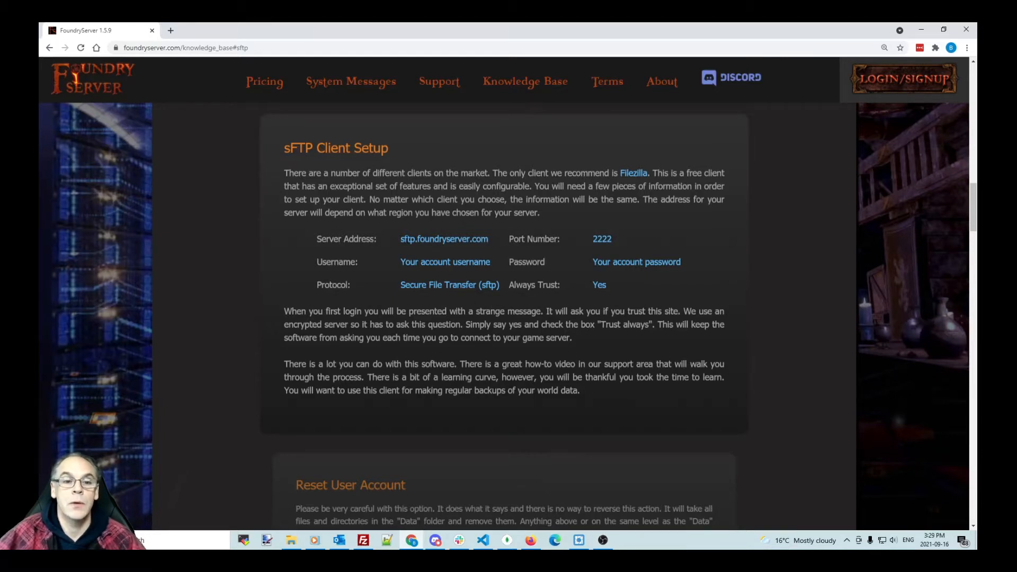
left_click_drag(398, 239, 489, 239)
right_click(476, 240)
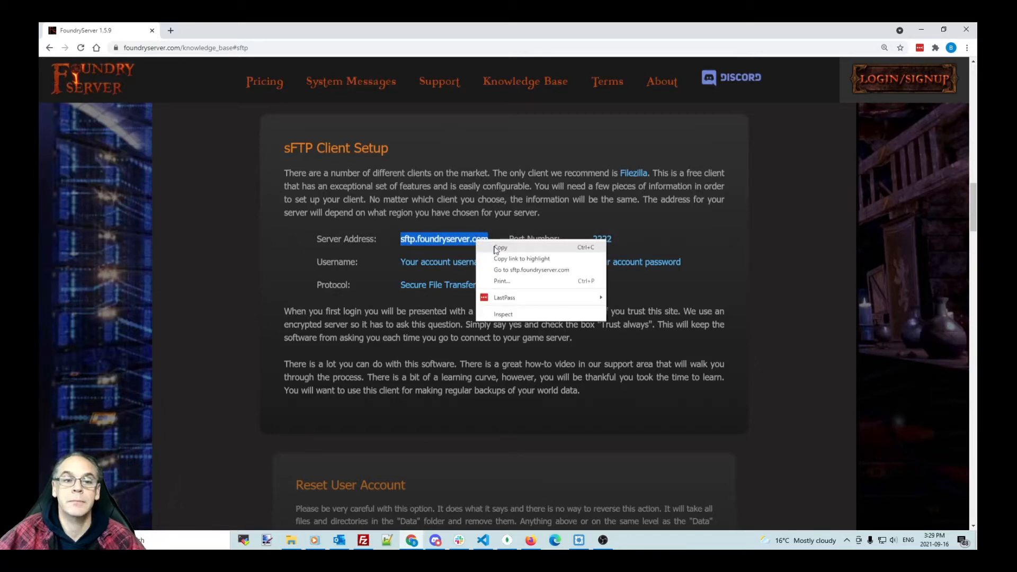
left_click(498, 246)
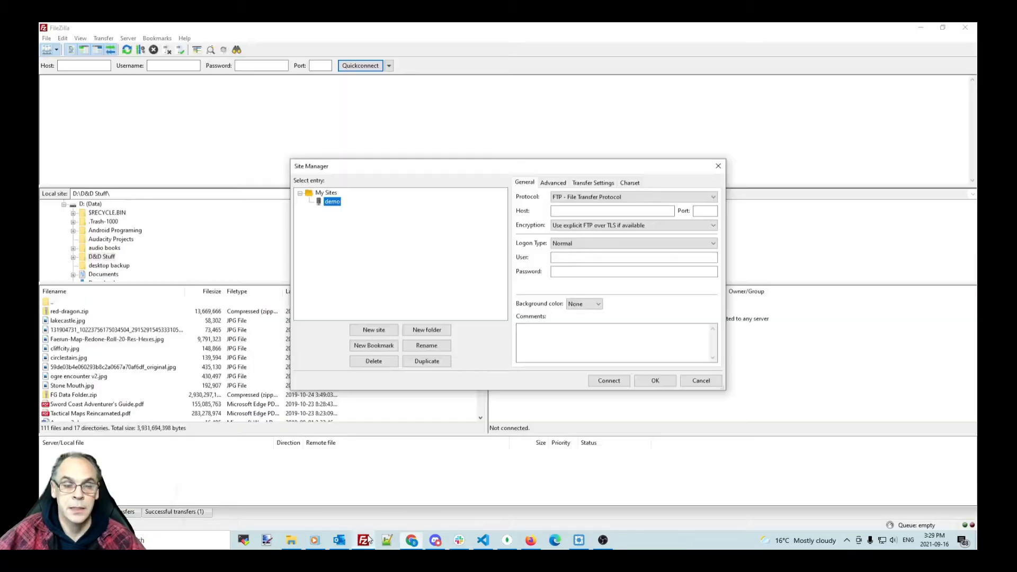
Step: Enter host sftp.foundryserver.com and port 2222 in the demo site settings
left_click(364, 540)
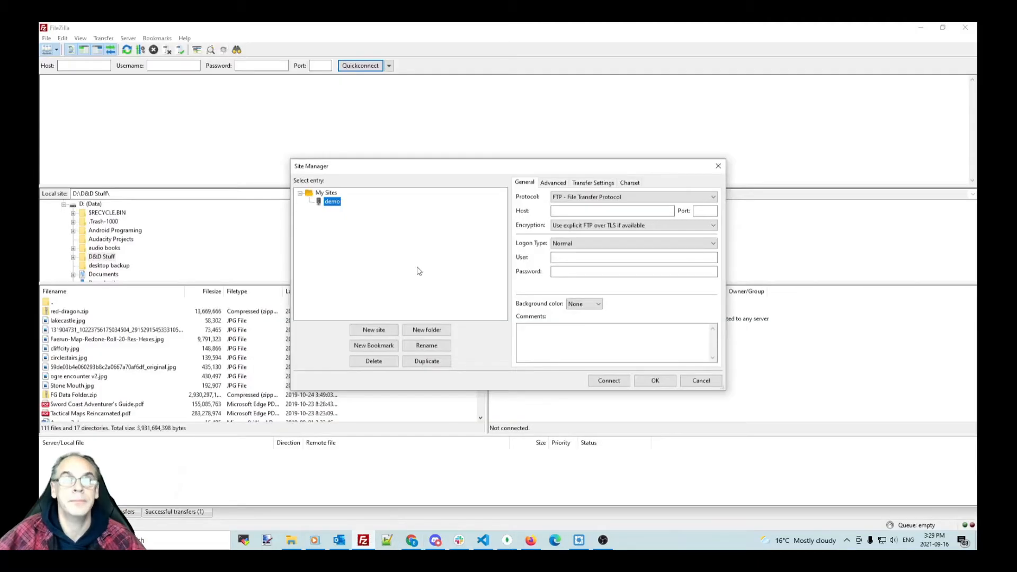
left_click(565, 210)
key("ctrl+v")
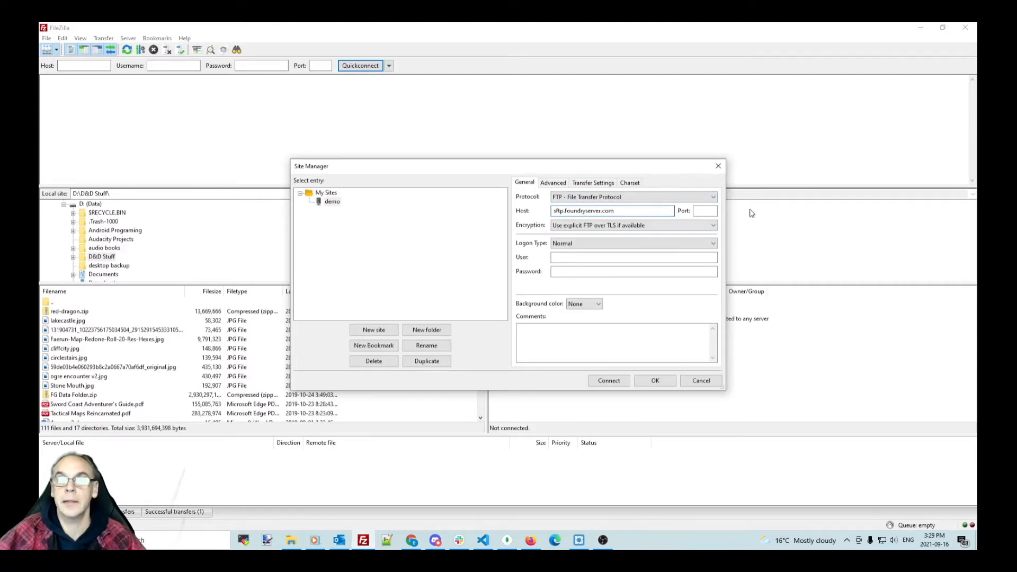
left_click(704, 211)
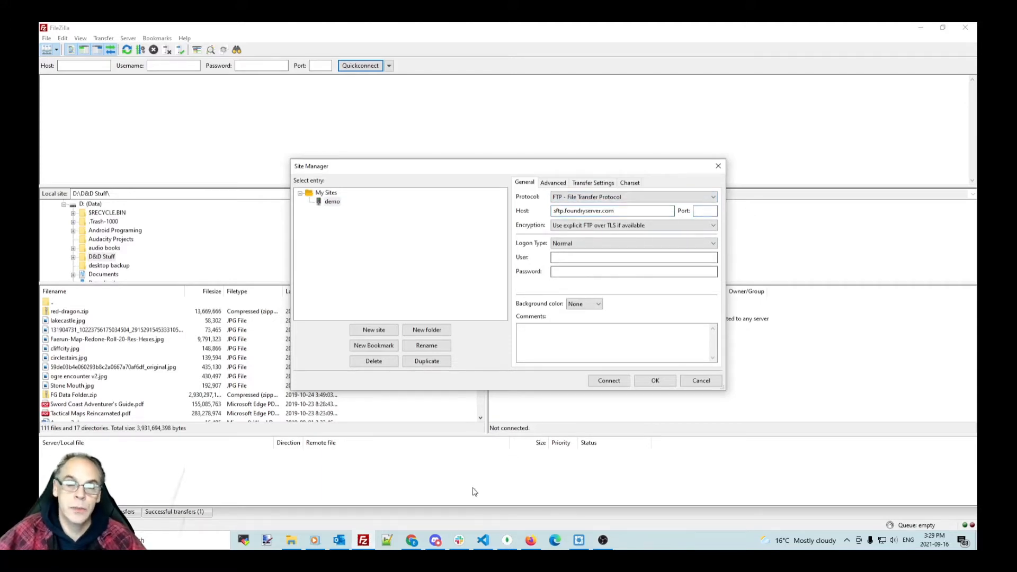
left_click(411, 540)
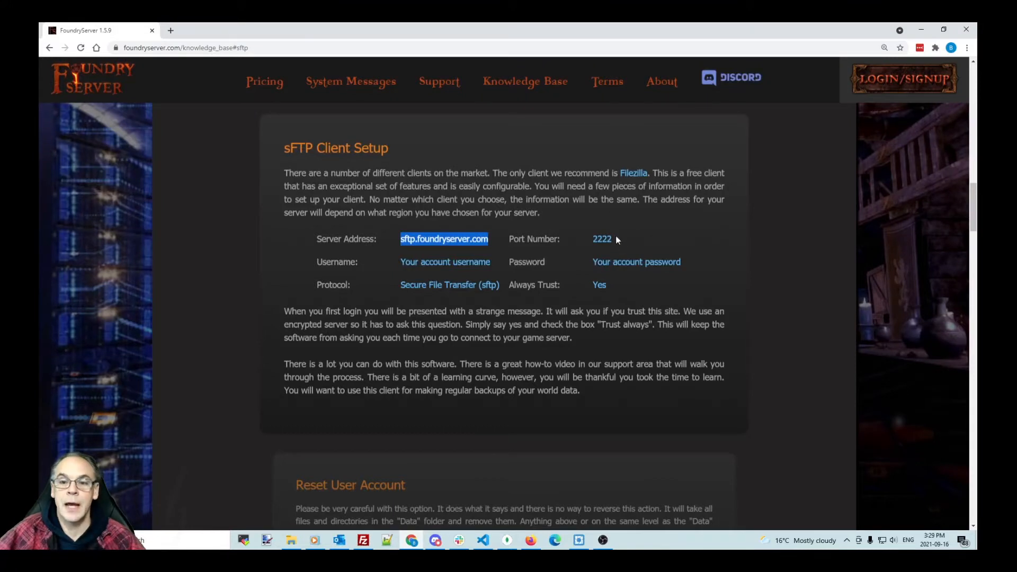
left_click(363, 540)
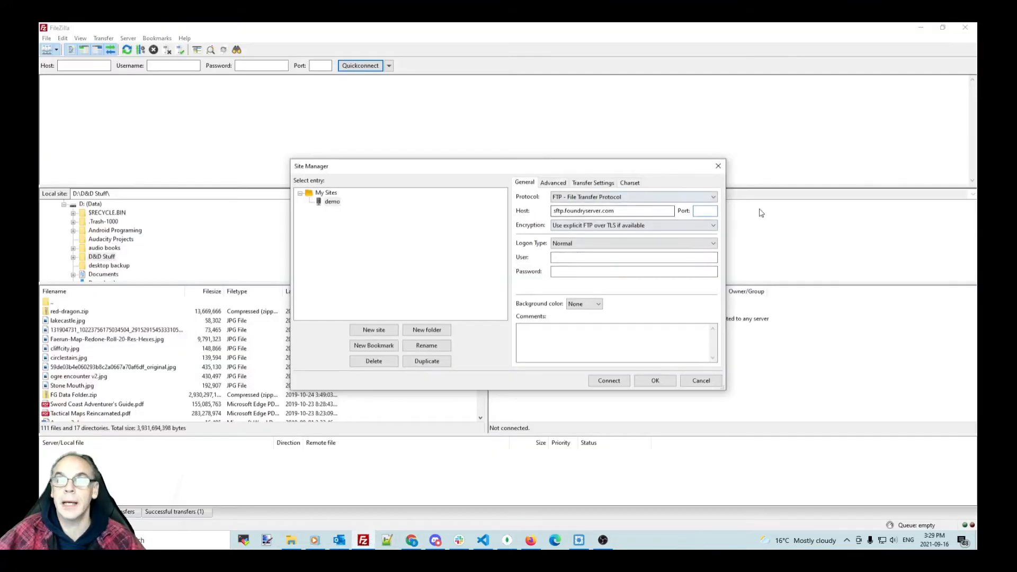
type("2222")
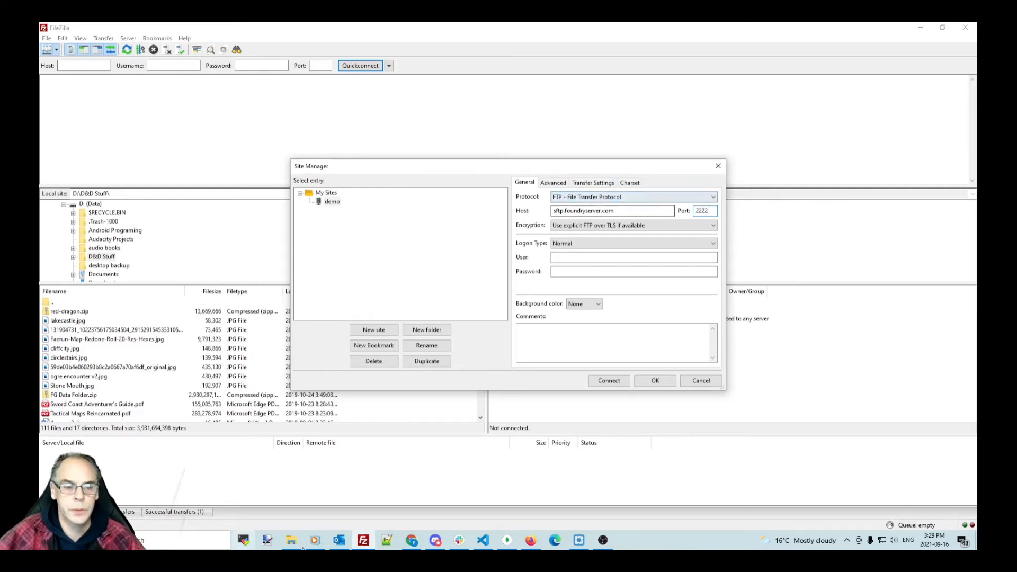
left_click(412, 540)
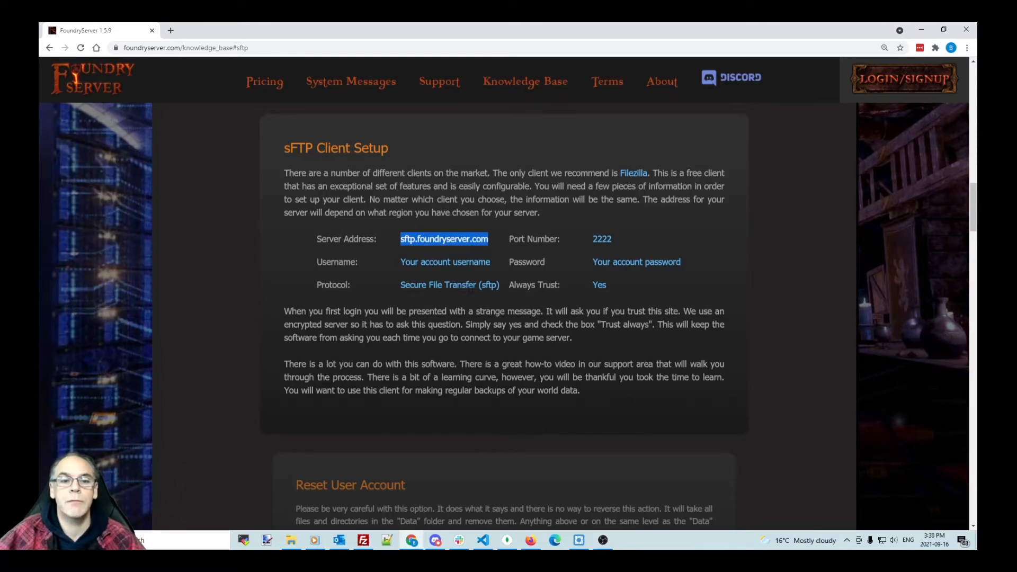
left_click(364, 540)
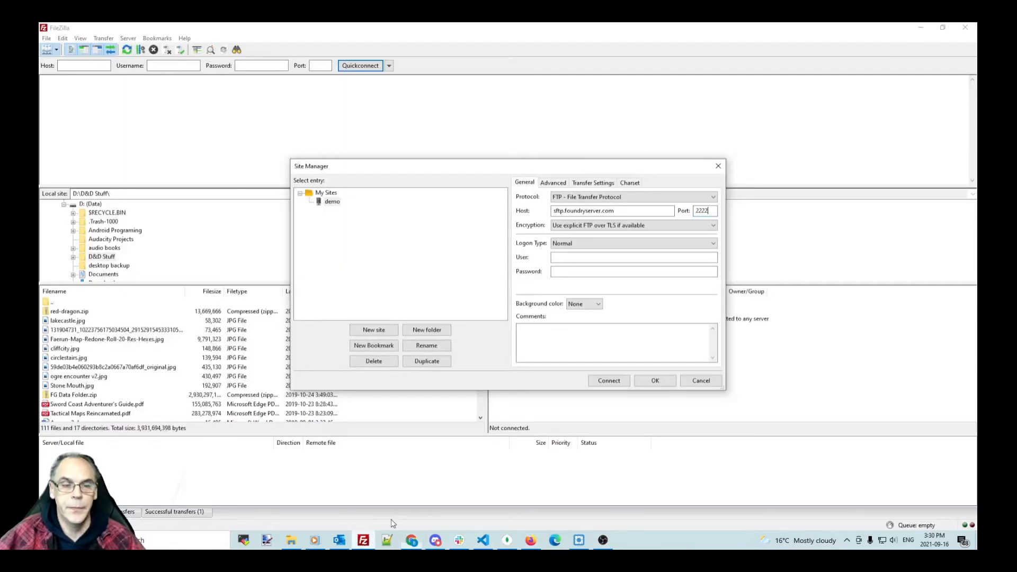
Step: Set the protocol to SFTP, enter the account username and password, and save the site
left_click(588, 197)
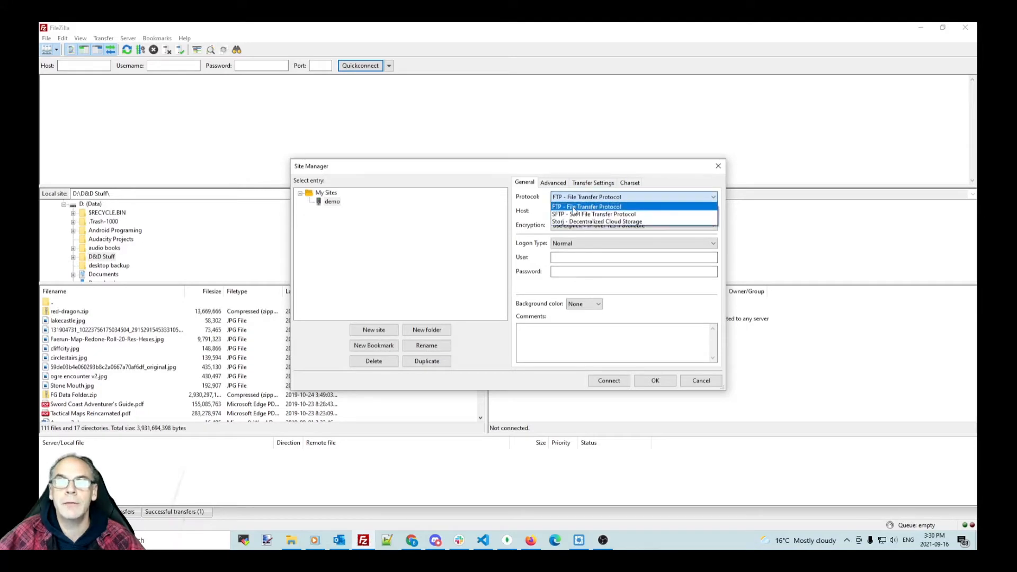
left_click(570, 215)
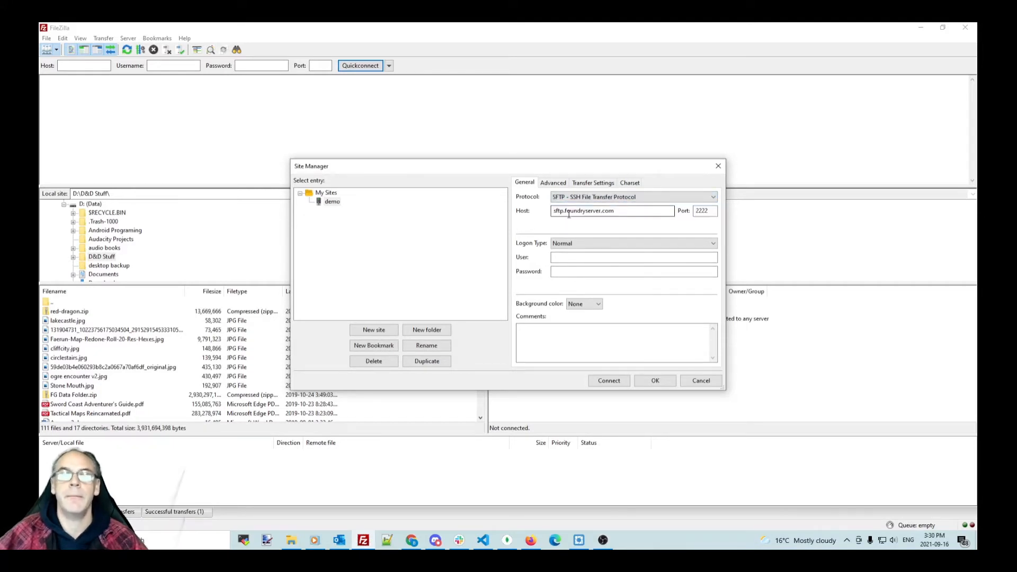
left_click(583, 259)
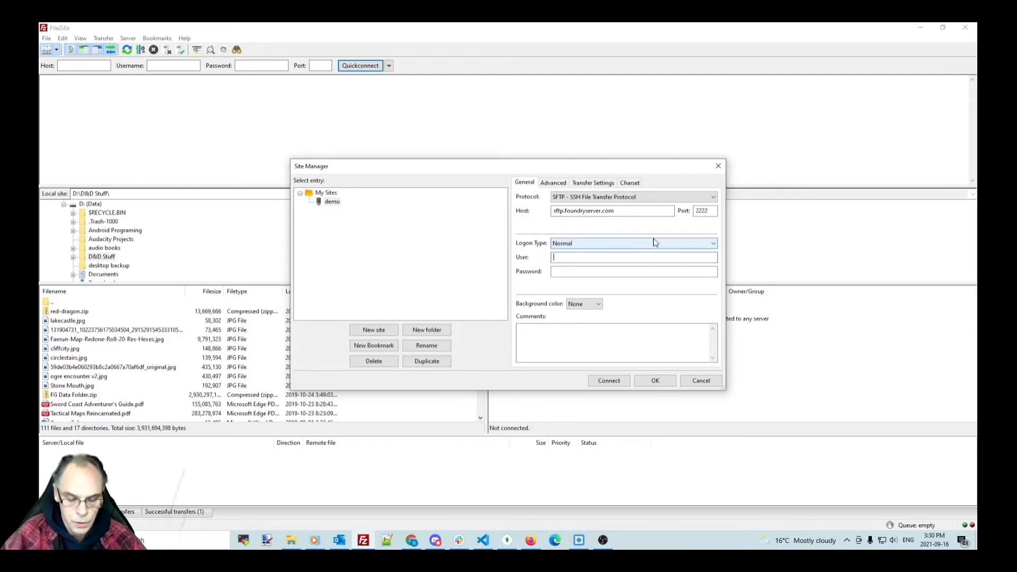
type("demo")
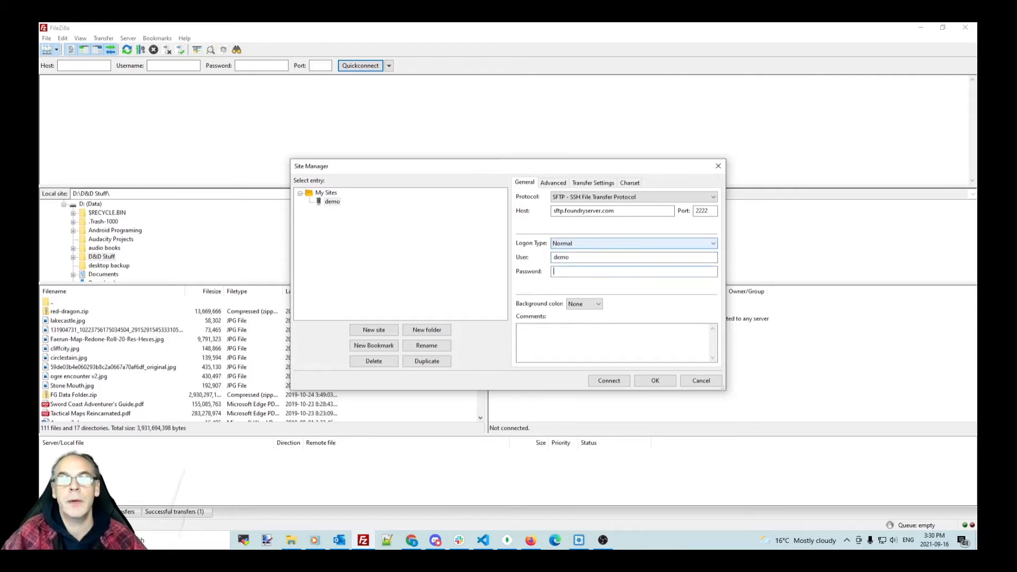
type("••••")
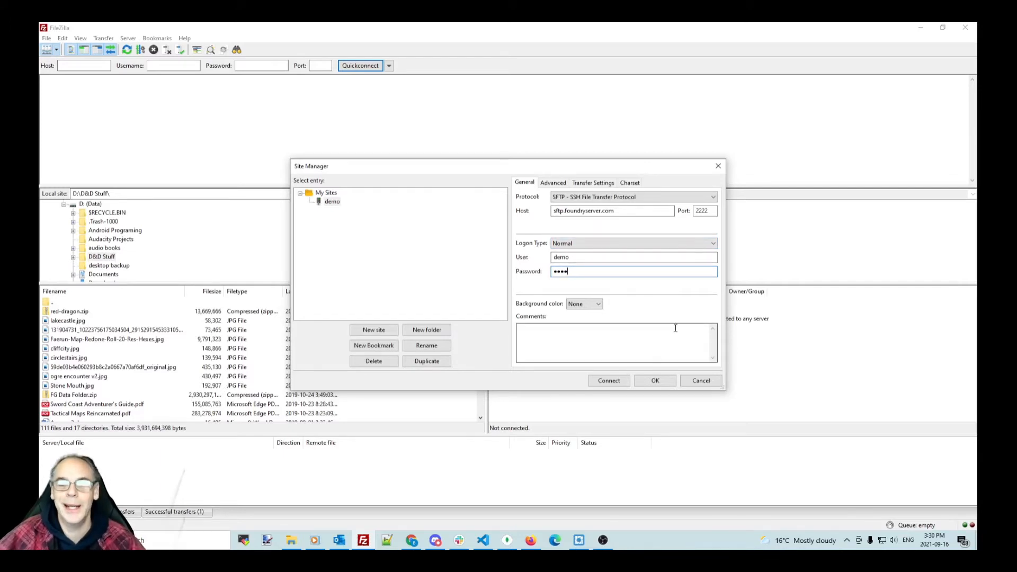
left_click(657, 381)
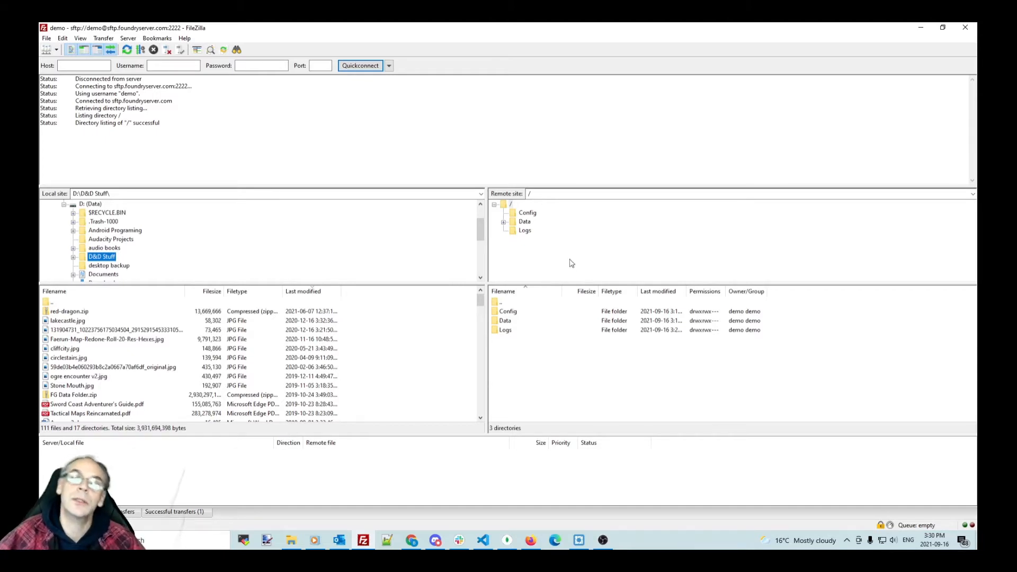
Step: Expand Data > worlds on the server and open the chaos_at_the_gates folder
left_click(504, 222)
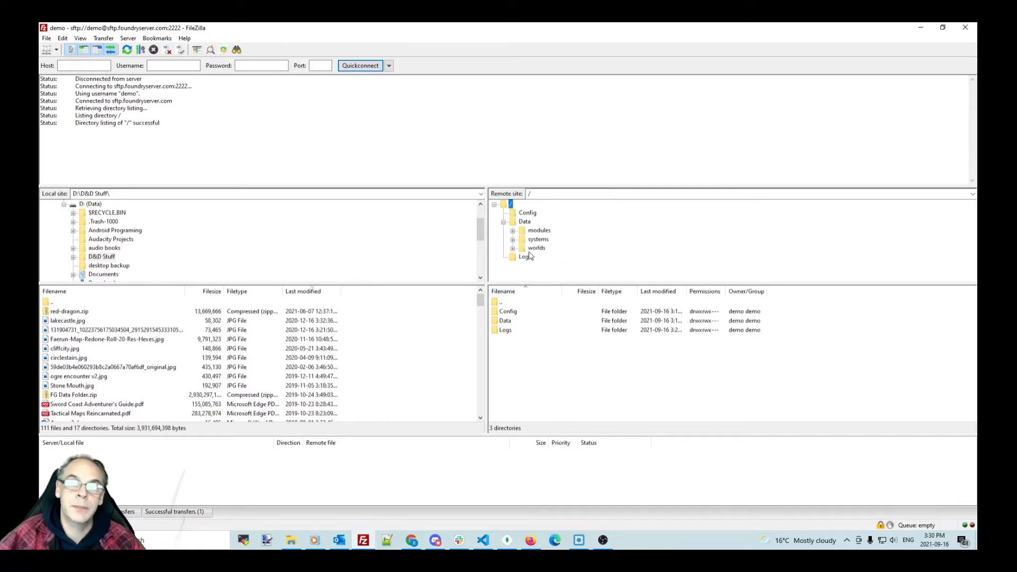
left_click(513, 248)
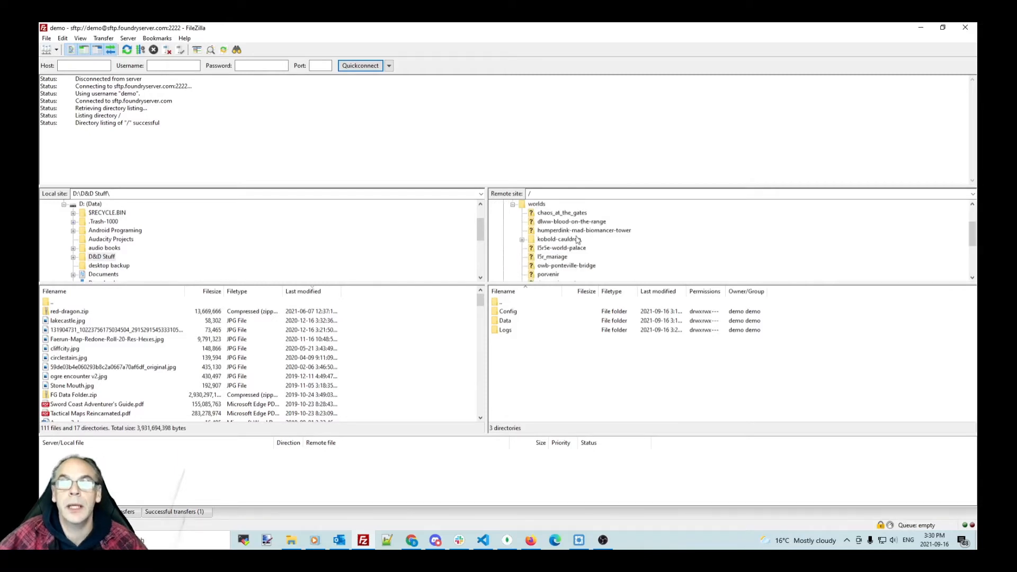
scroll(640, 223, "down", 1)
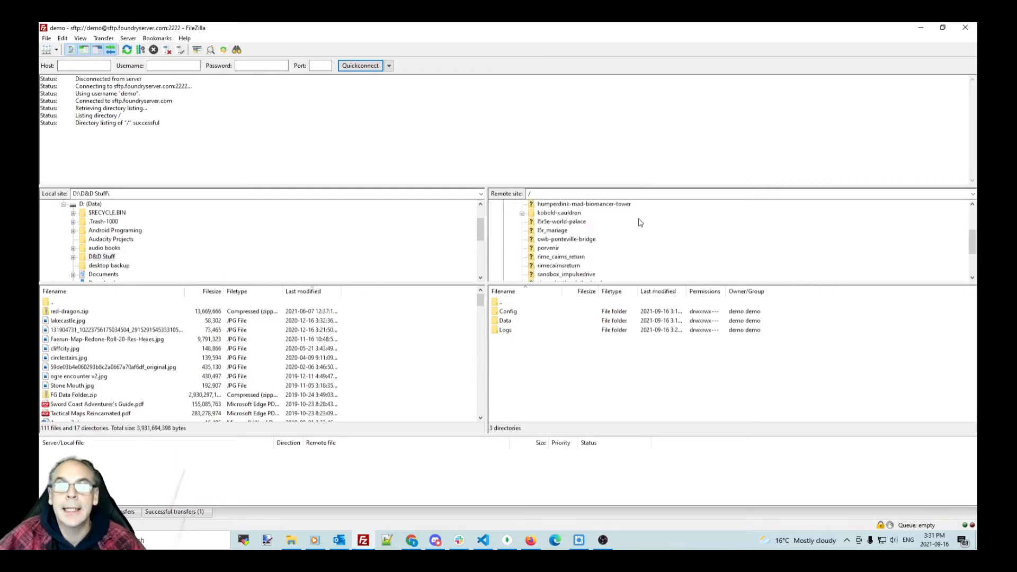
scroll(640, 222, "down", 3)
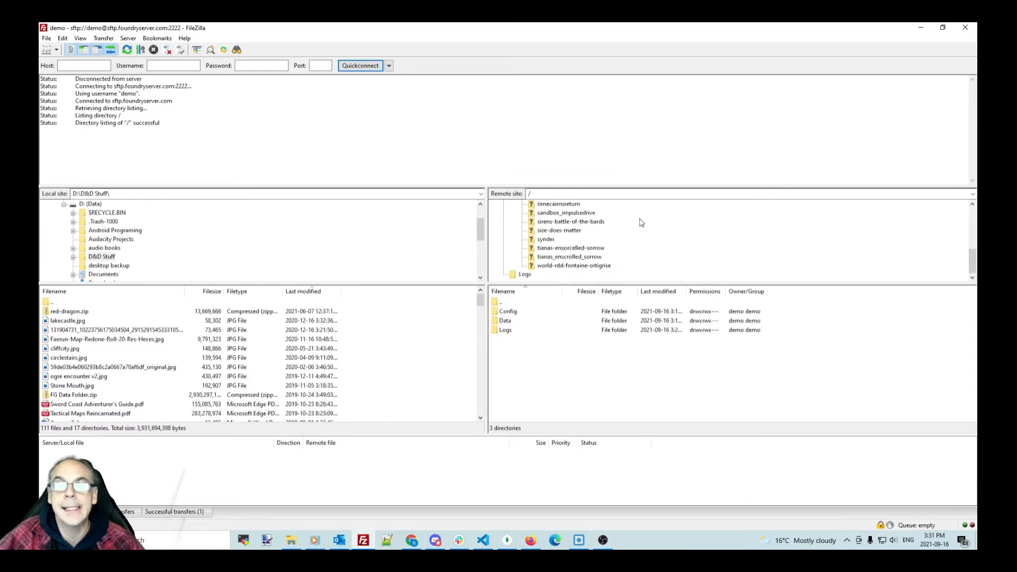
scroll(640, 222, "up", 5)
scroll(641, 222, "down", 1)
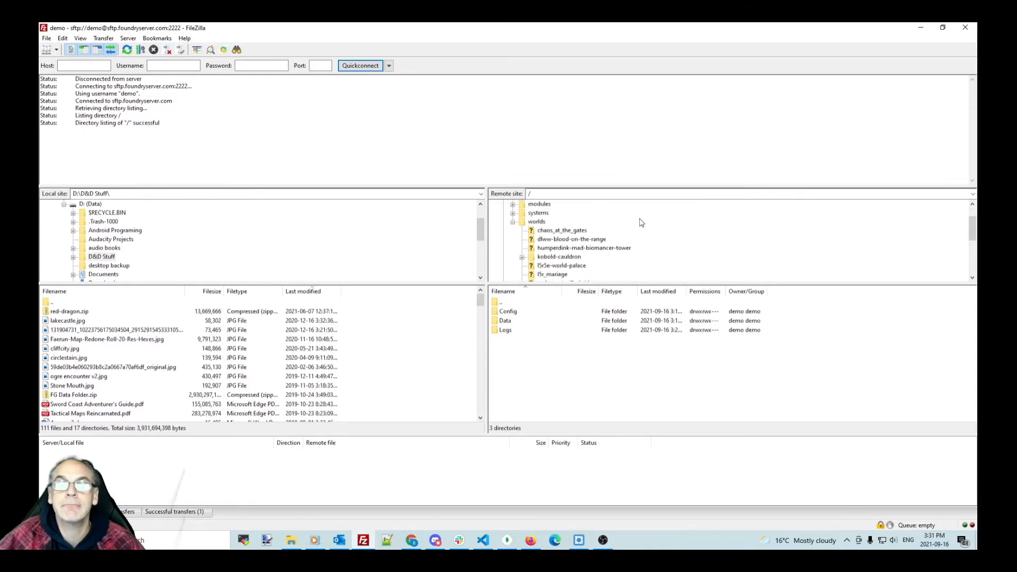
left_click(564, 230)
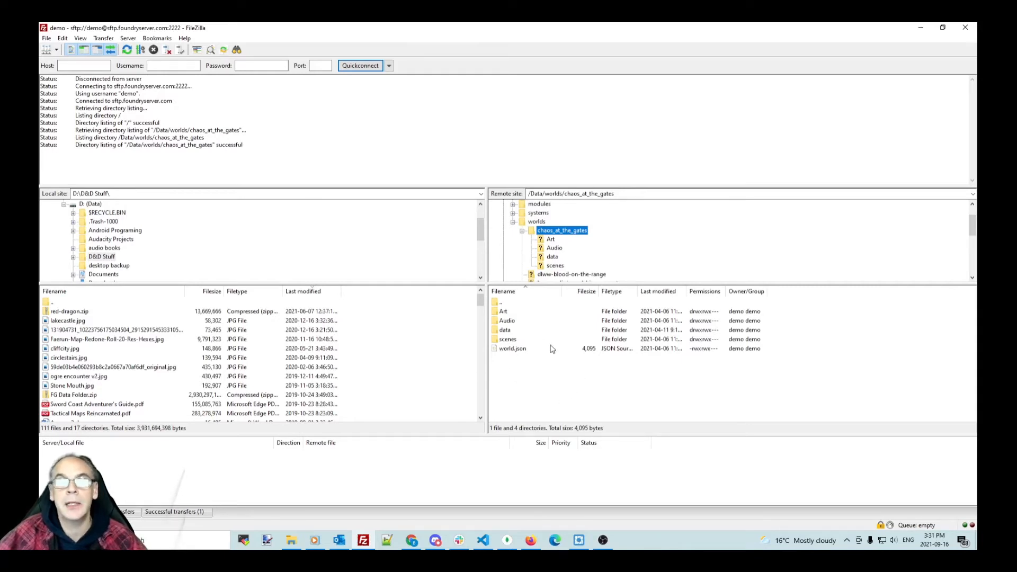
Step: Open the world's Art folder on the remote side
double_click(505, 313)
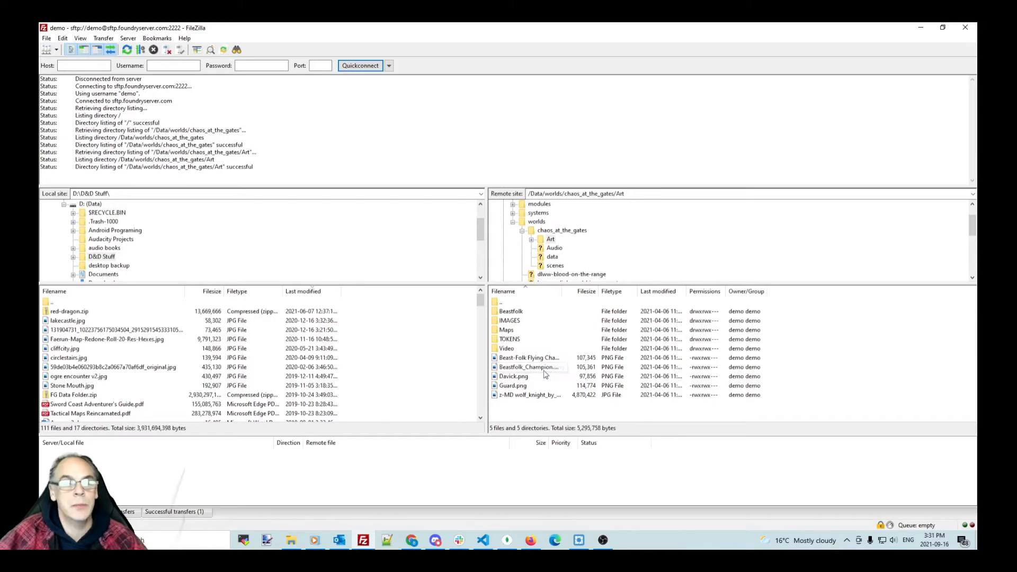
scroll(83, 358, "down", 3)
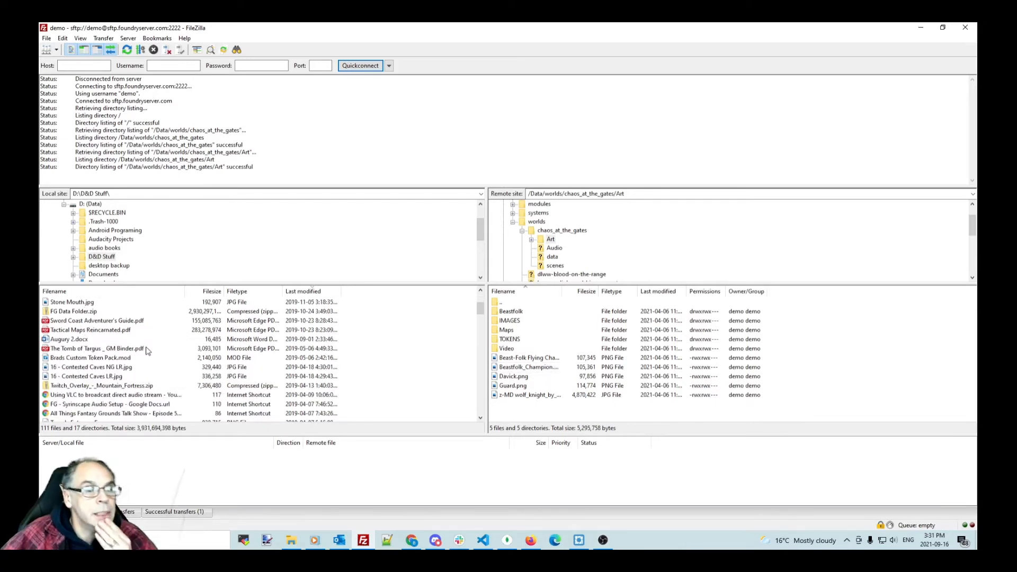
scroll(148, 350, "down", 2)
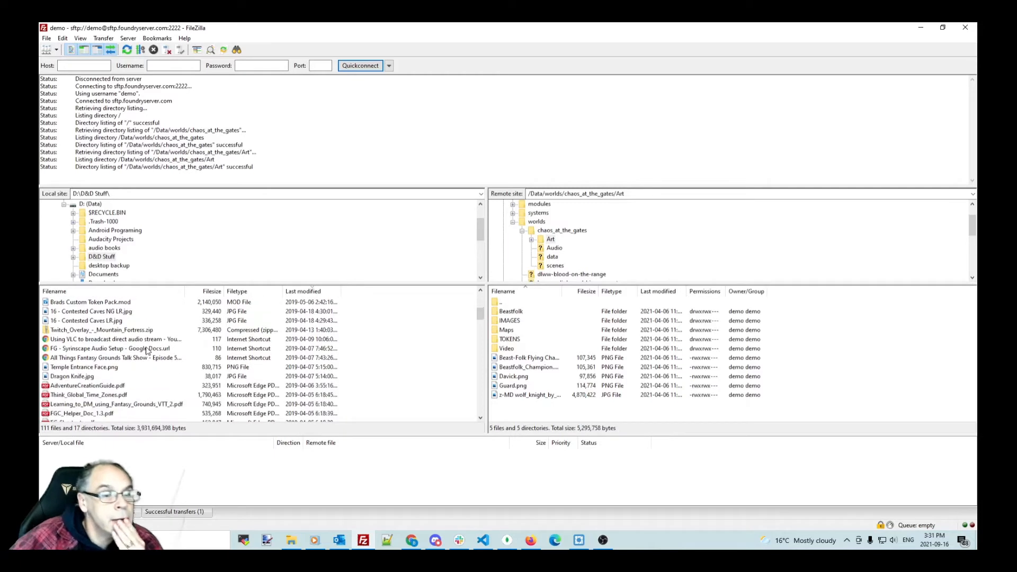
Step: Preview the local Temple Entrance Face.png in Photos, then close the preview
left_click(85, 369)
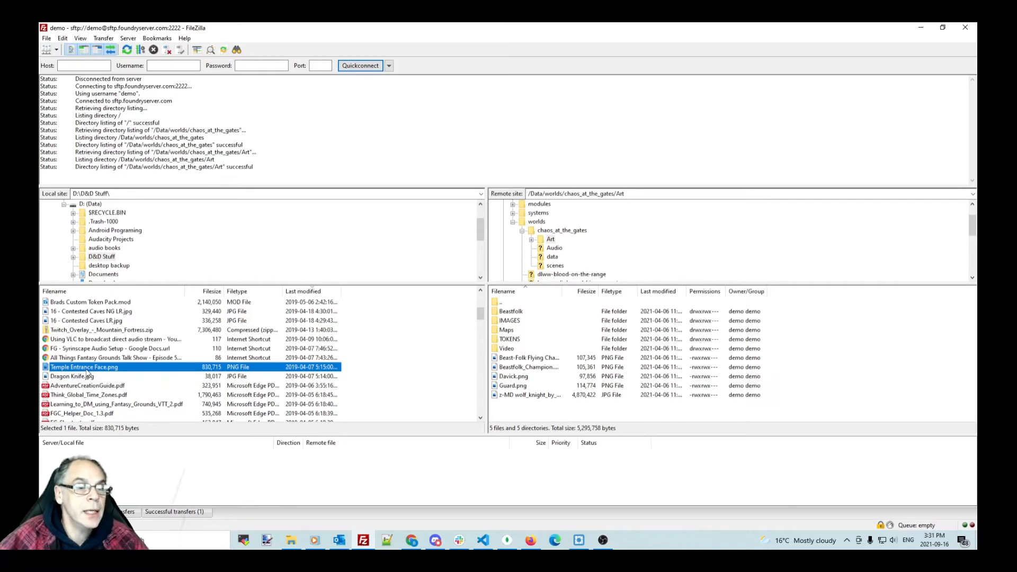
right_click(89, 371)
left_click(133, 400)
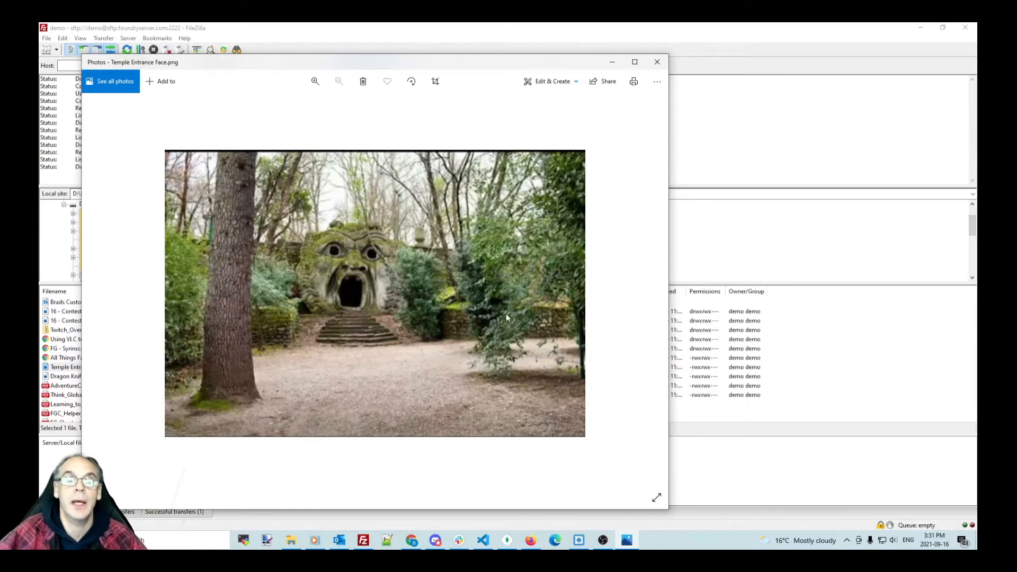
left_click(657, 63)
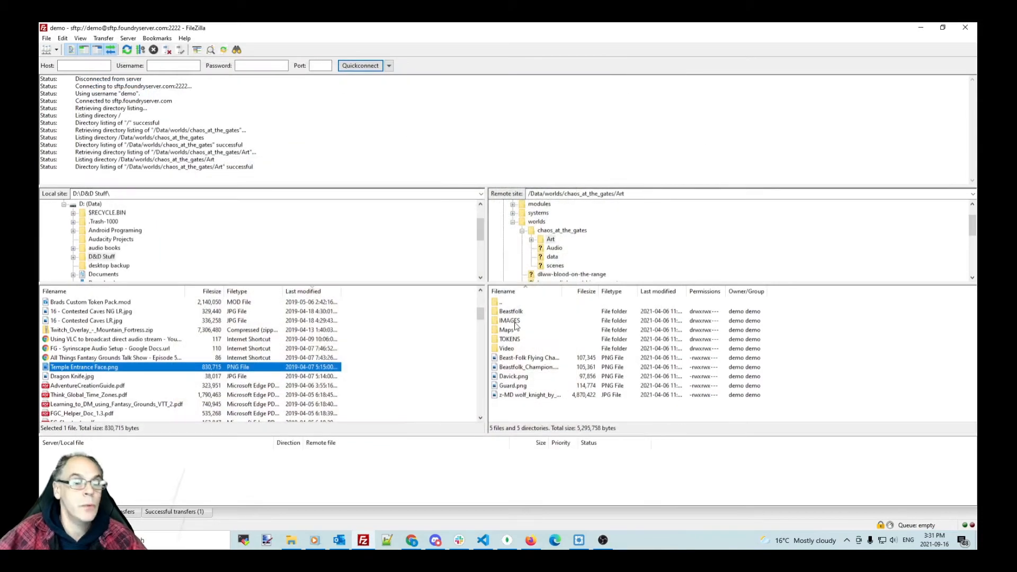
Step: Try uploading Temple Entrance Face.png, then delete the existing server copy of it
right_click(127, 369)
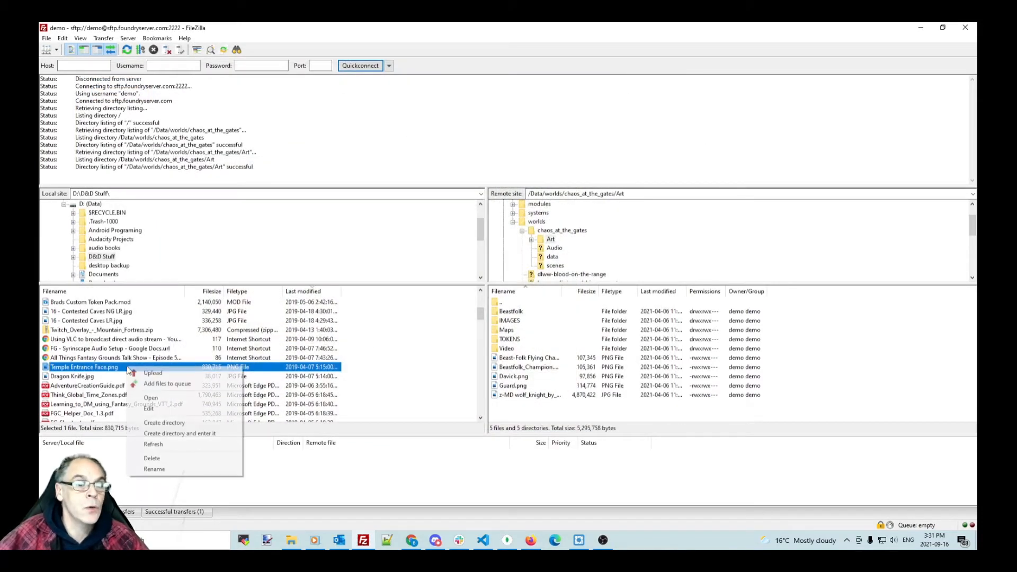
left_click(151, 373)
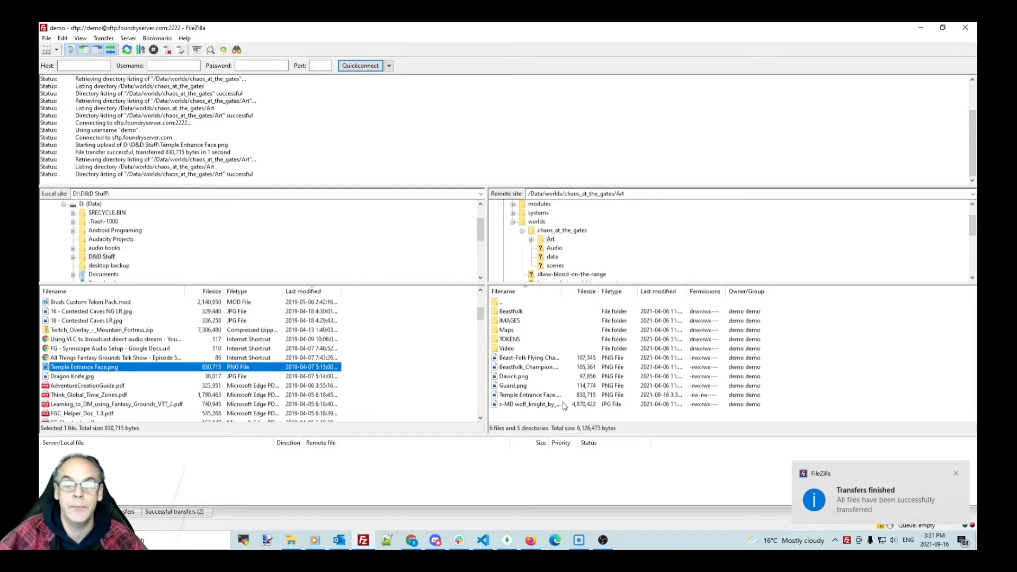
left_click(530, 396)
right_click(547, 397)
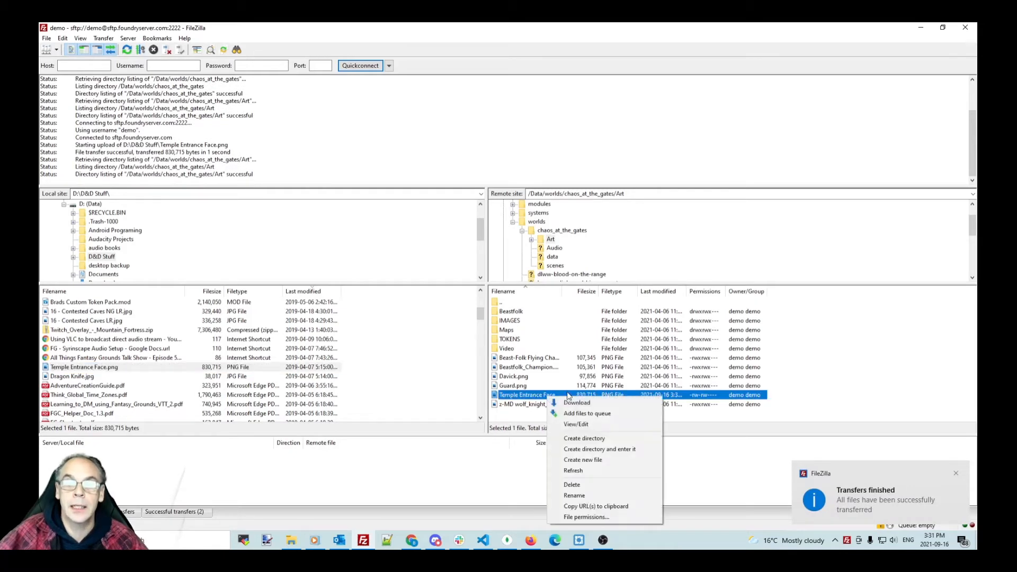
left_click(575, 485)
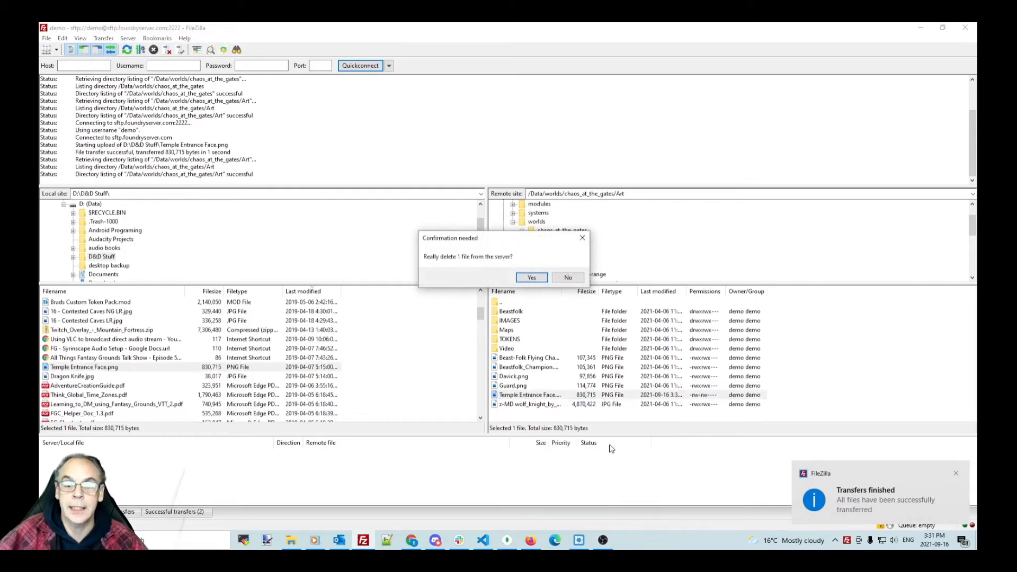
left_click(530, 277)
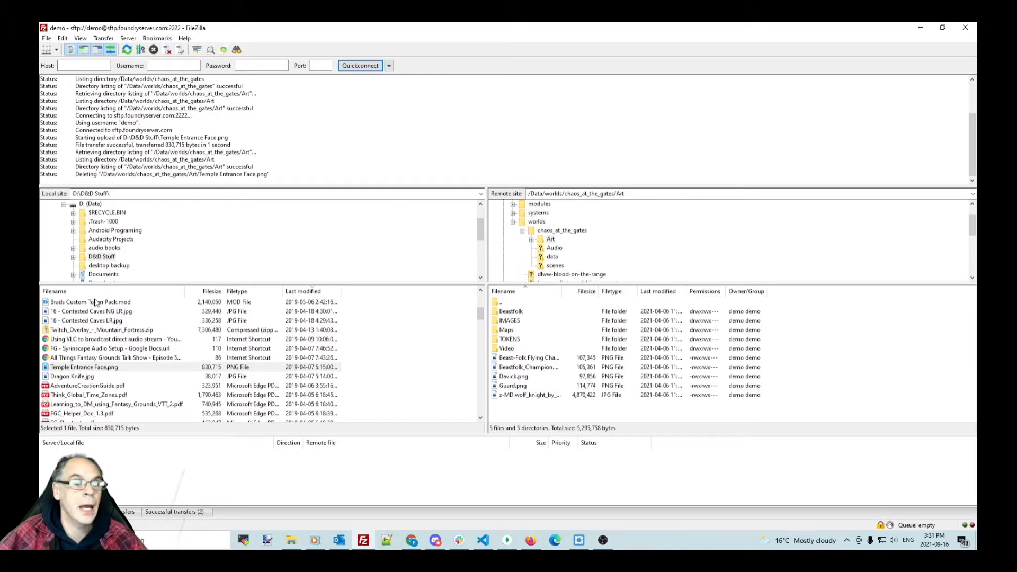
Step: Upload Temple Entrance Face.png and Dragon Knife.jpg into the server's Art folder, then return to Chrome
left_click(79, 367)
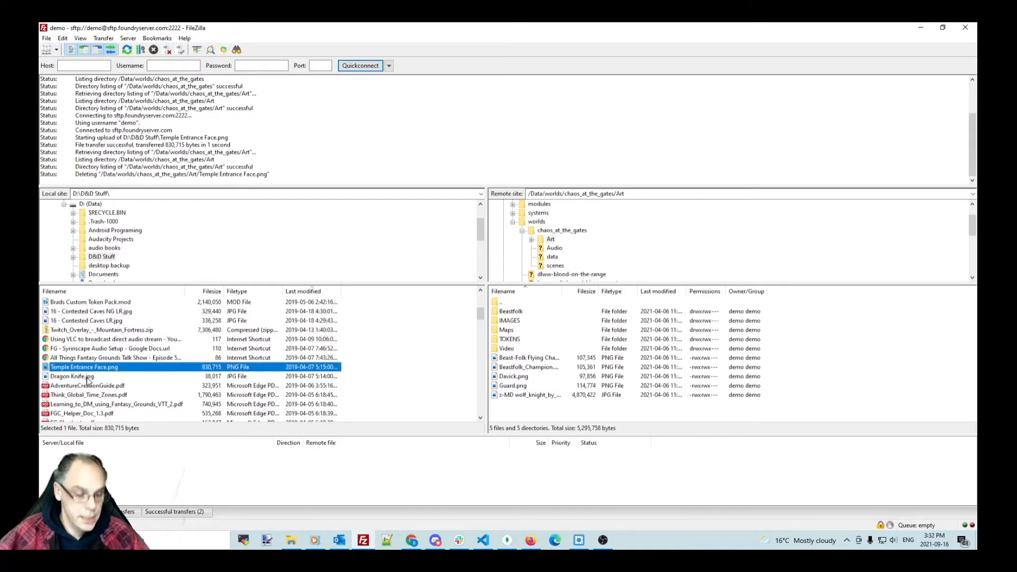
left_click(87, 377, "shift")
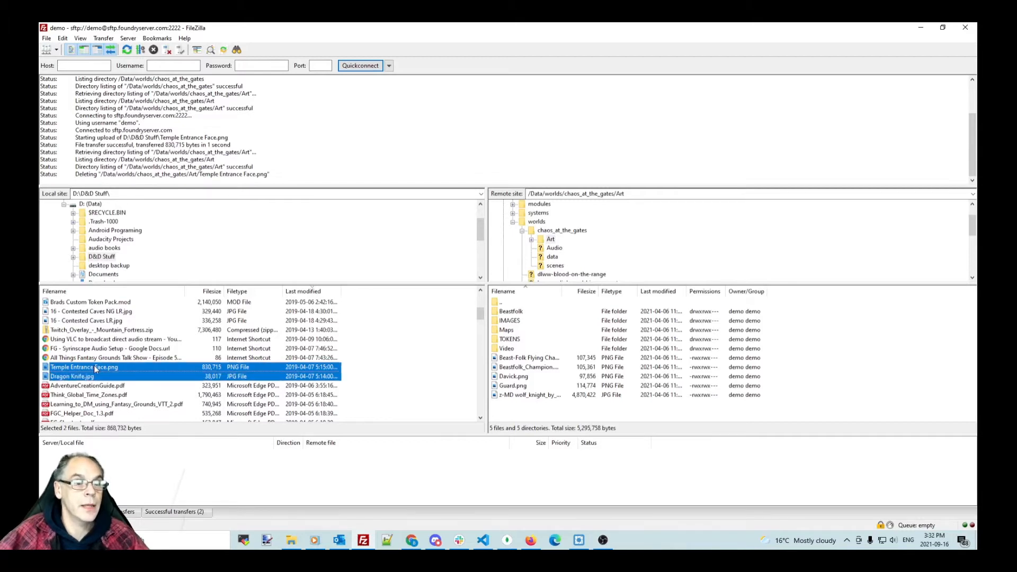
left_click_drag(94, 365, 609, 374)
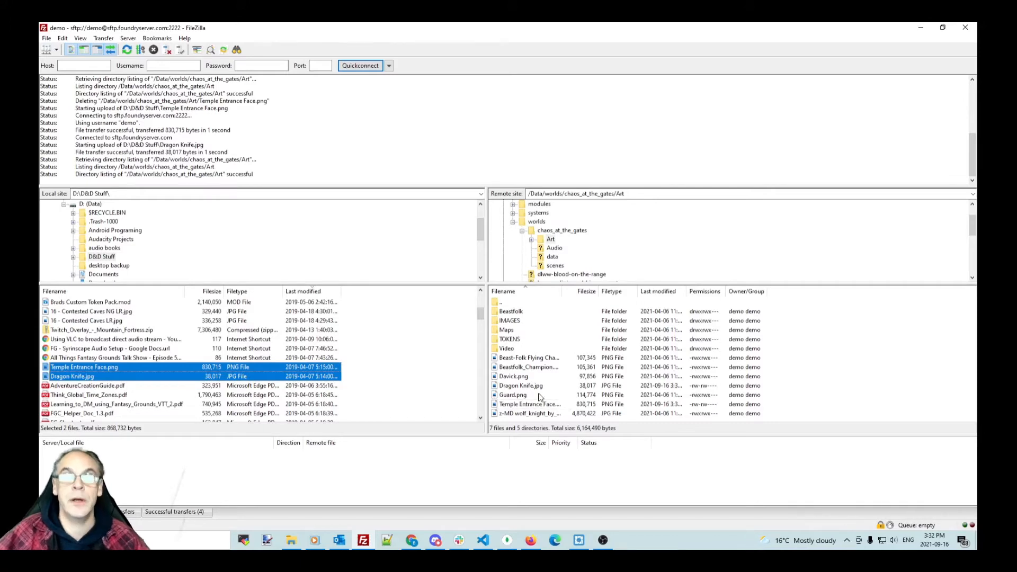
left_click(411, 543)
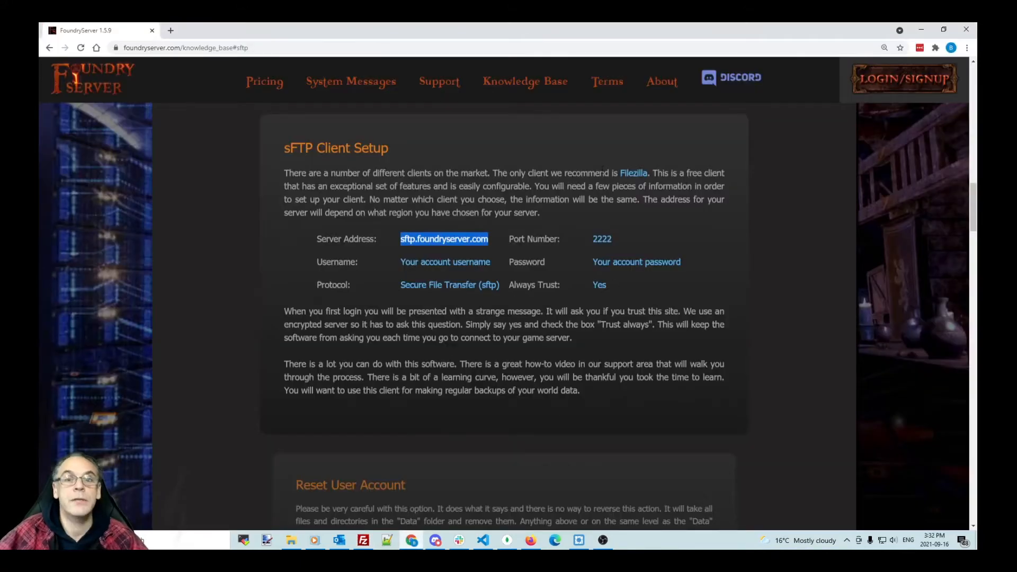
Step: Log in at foundryserver.com with the account username and password, then open the server's Foundry setup page in a new tab
left_click(890, 80)
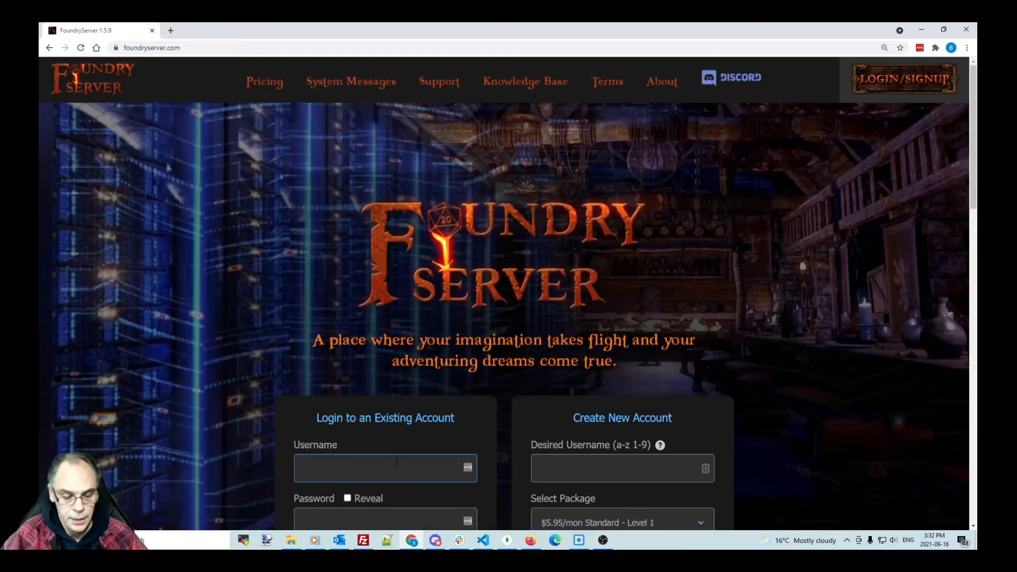
type("demo")
key("Tab")
key("Tab")
type("de")
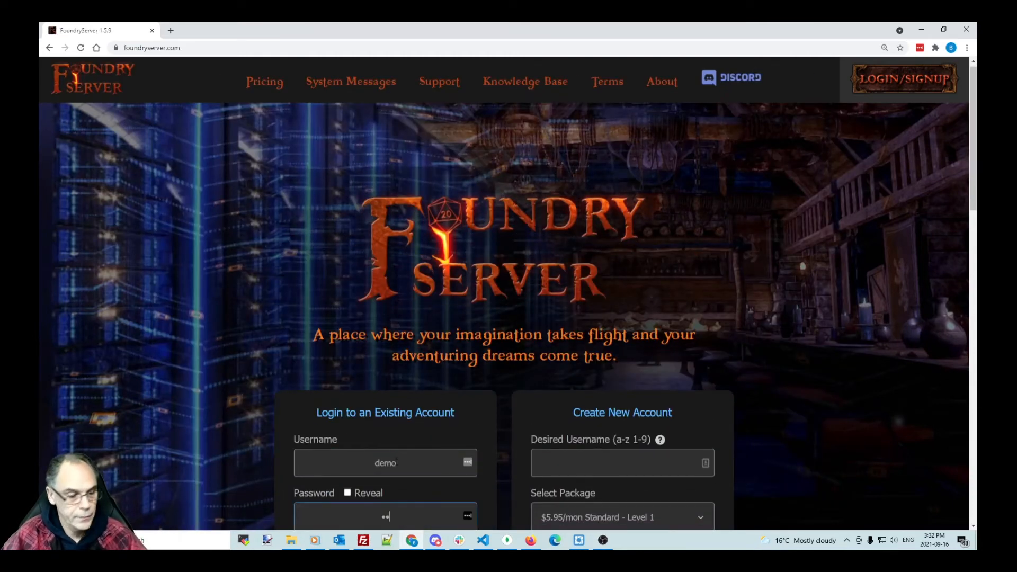
type("mo")
key("Return")
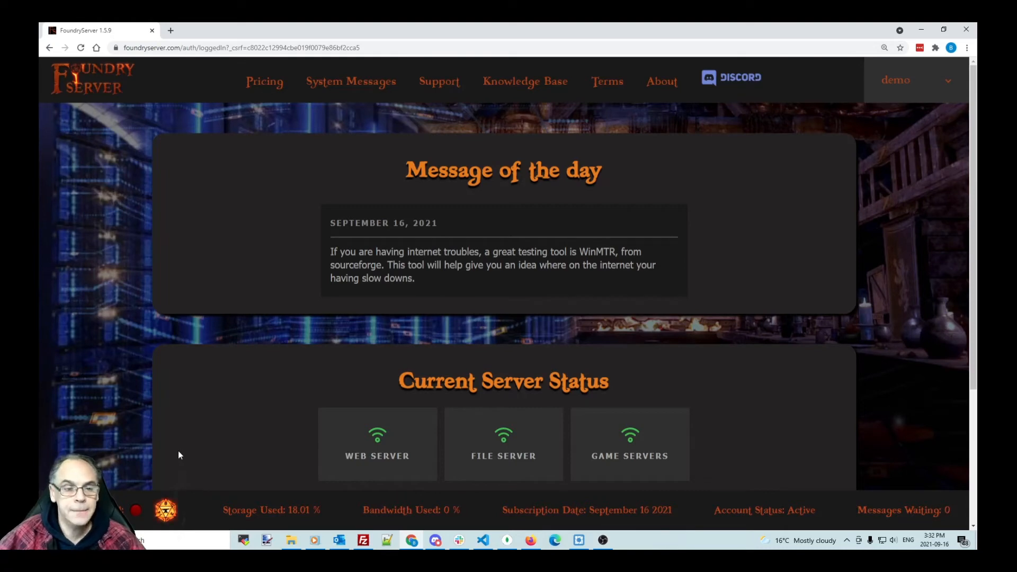
left_click(166, 510)
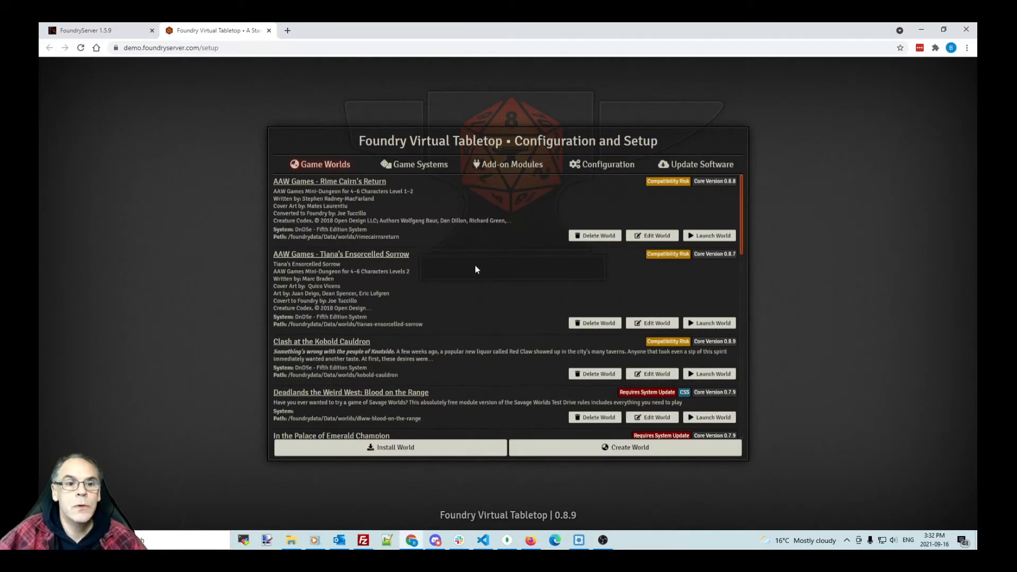
Step: Scroll the Game Worlds list from AAW Games - Rime Cairn's Return to The Secret of the Porvenir, then return to FileZilla
scroll(474, 270, "down", 3)
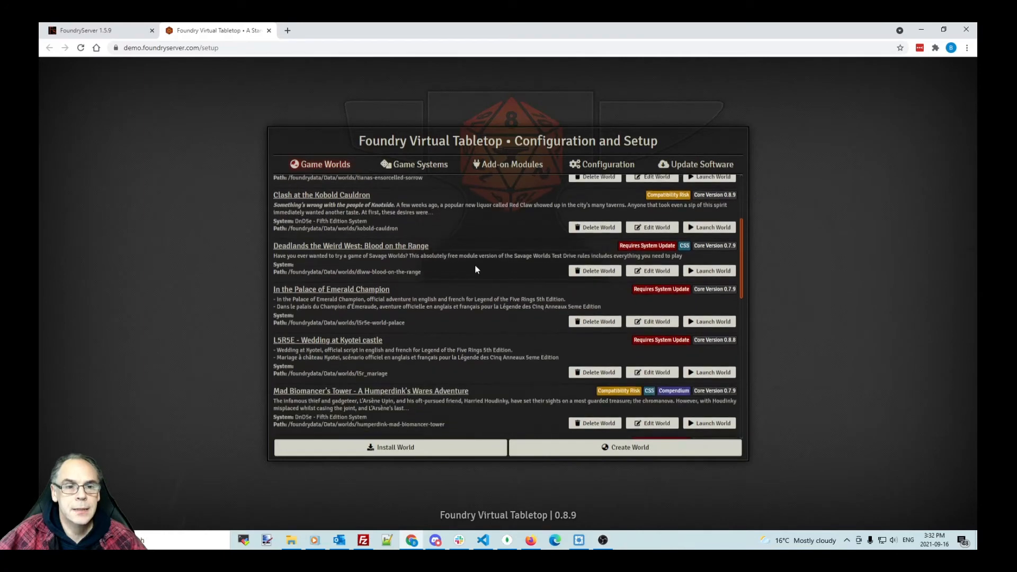
scroll(475, 270, "down", 3)
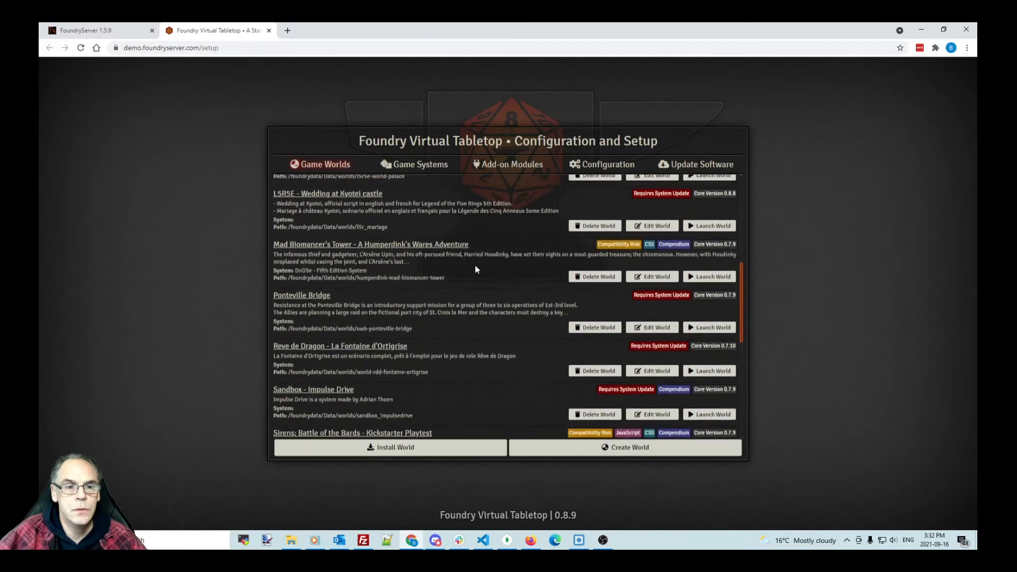
scroll(476, 269, "down", 3)
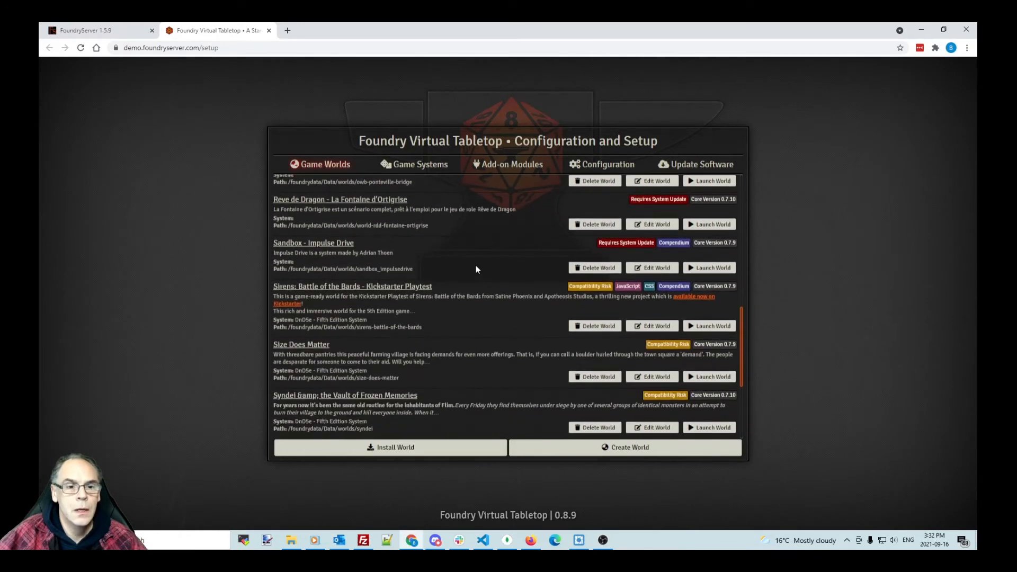
scroll(475, 269, "down", 4)
scroll(475, 270, "up", 20)
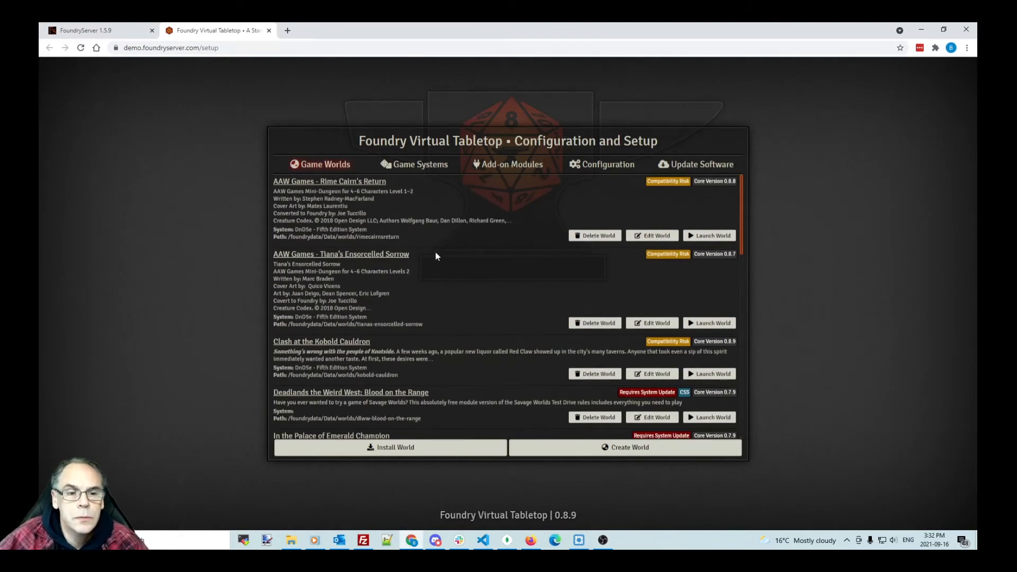
scroll(435, 252, "down", 2)
scroll(436, 253, "down", 2)
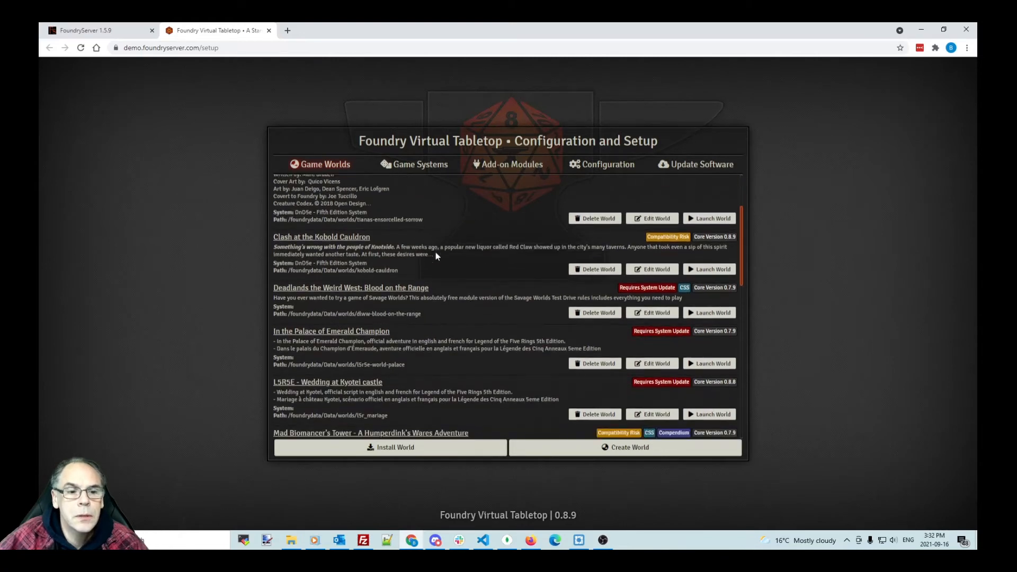
scroll(436, 255, "down", 4)
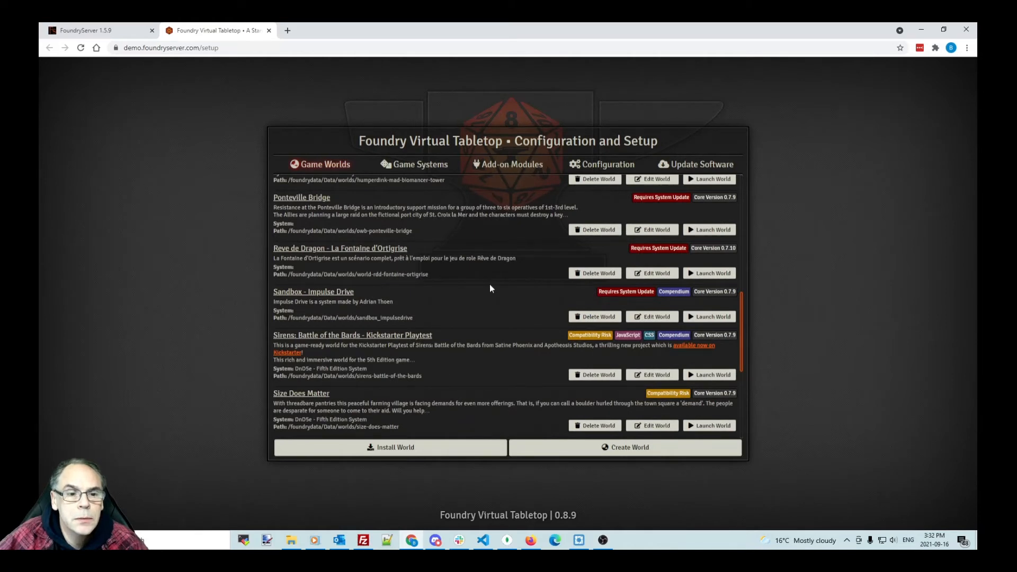
scroll(489, 285, "down", 4)
scroll(490, 286, "down", 1)
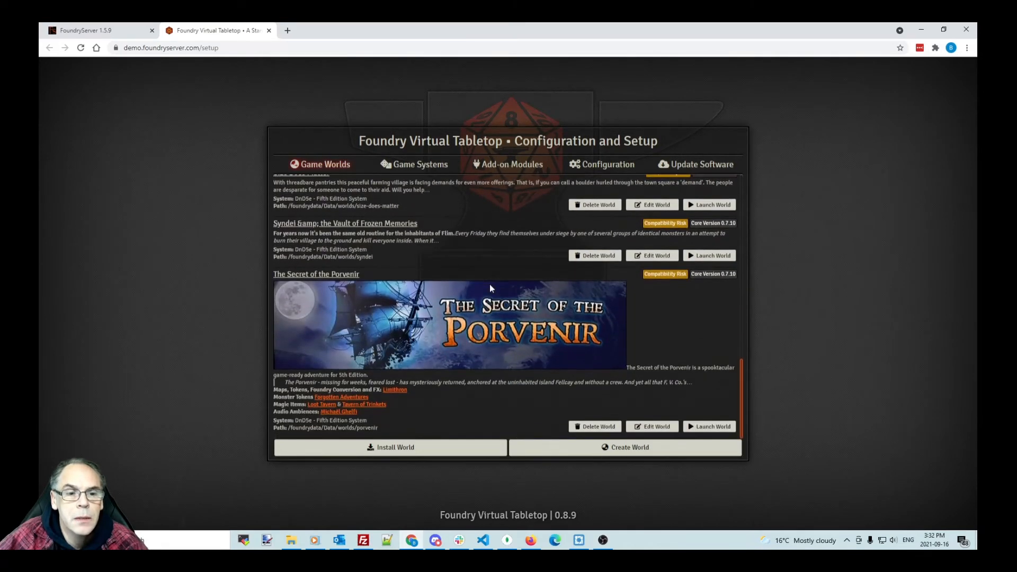
left_click(364, 540)
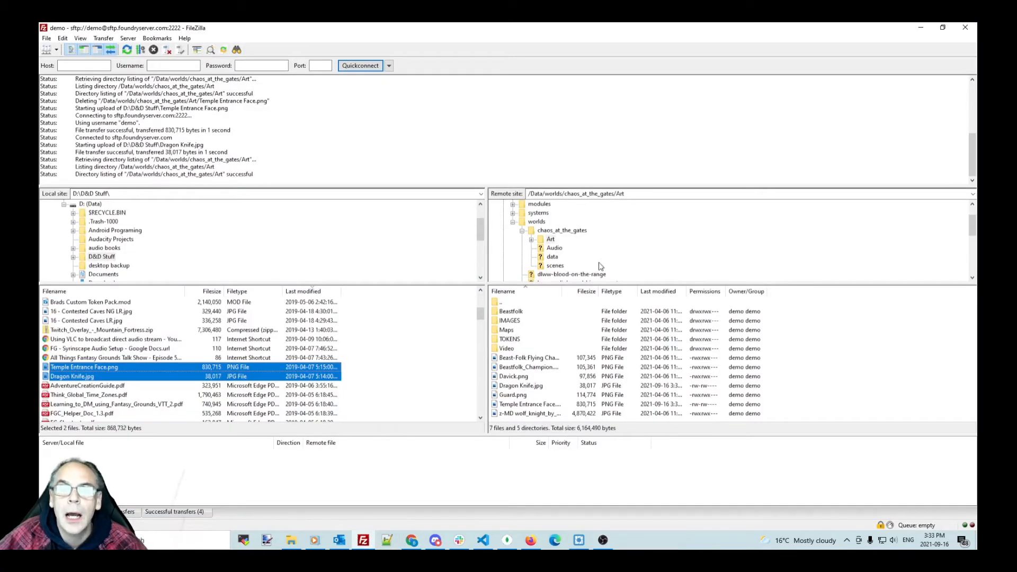
Step: Scroll up the remote directory tree in FileZilla, then return to the browser's Game Worlds list
scroll(601, 266, "up", 1)
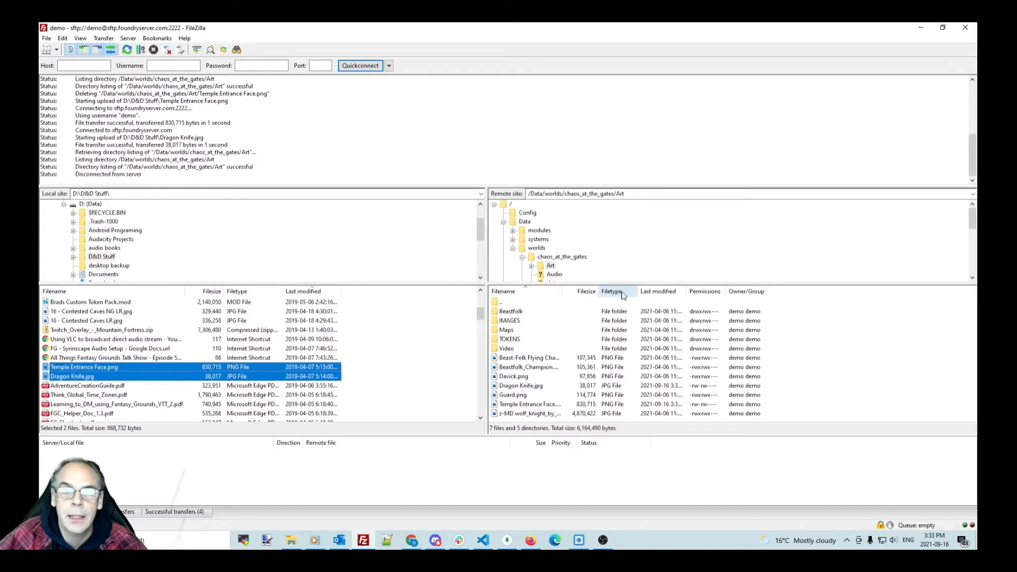
left_click(414, 542)
scroll(445, 276, "up", 10)
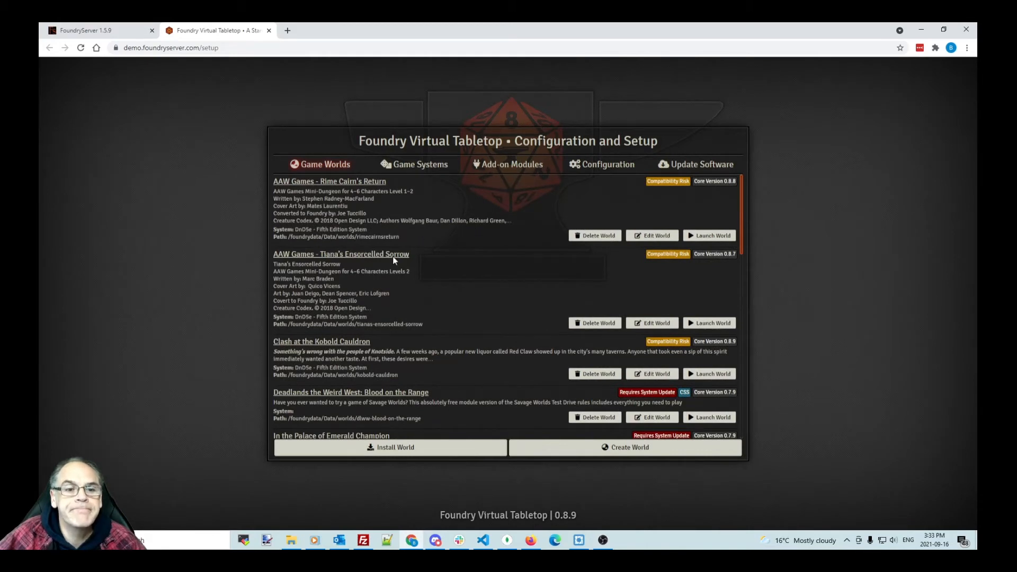
Step: Scroll the Game Worlds list down to The Secret of the Porvenir, then return to FileZilla
scroll(472, 324, "down", 4)
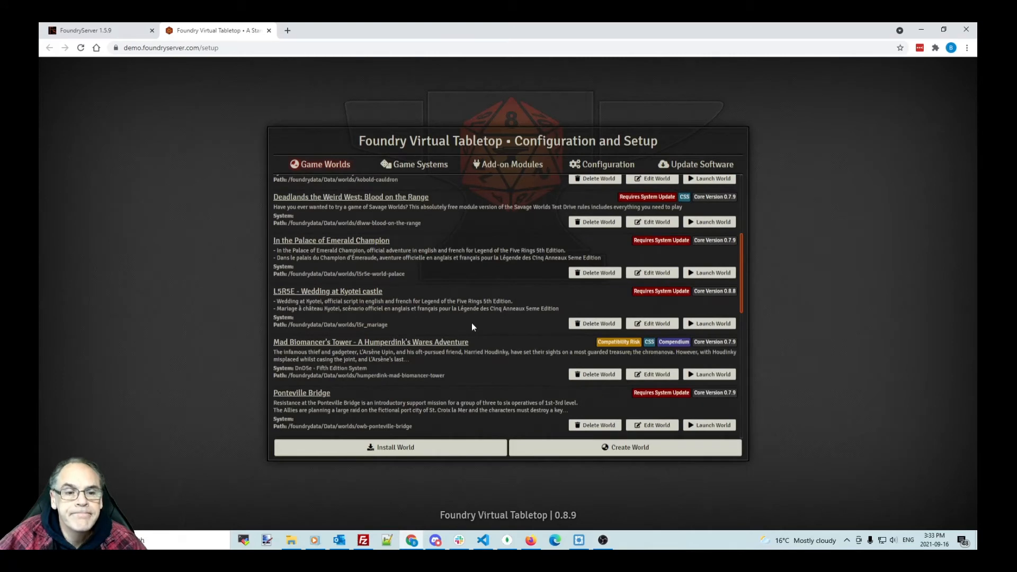
scroll(472, 325, "down", 4)
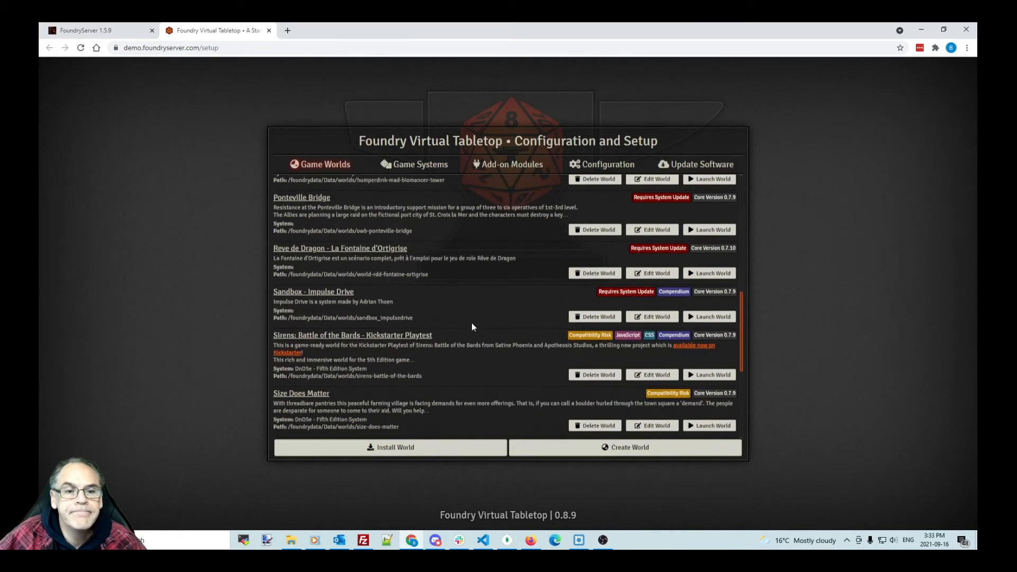
scroll(473, 327, "down", 3)
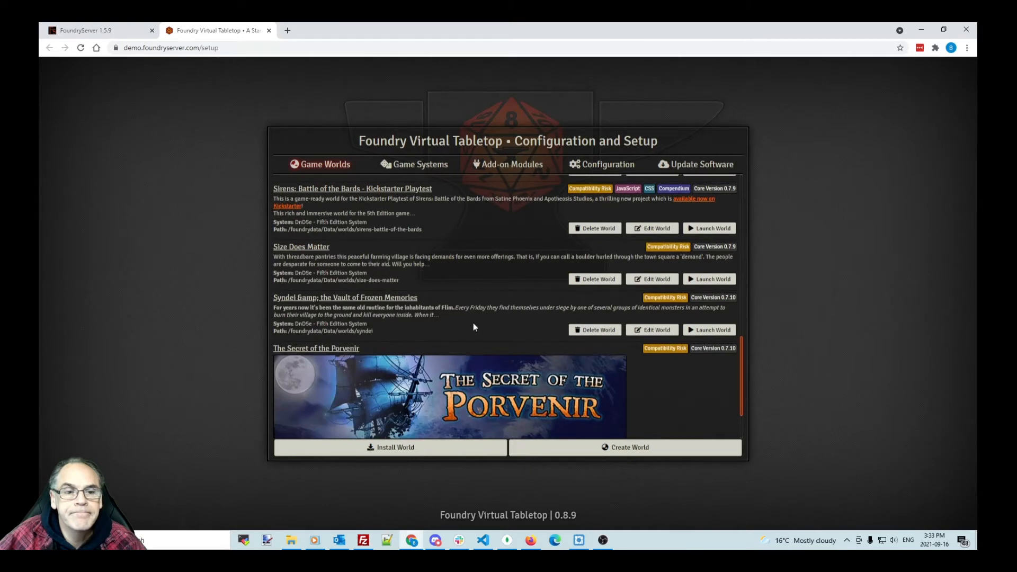
scroll(473, 327, "down", 2)
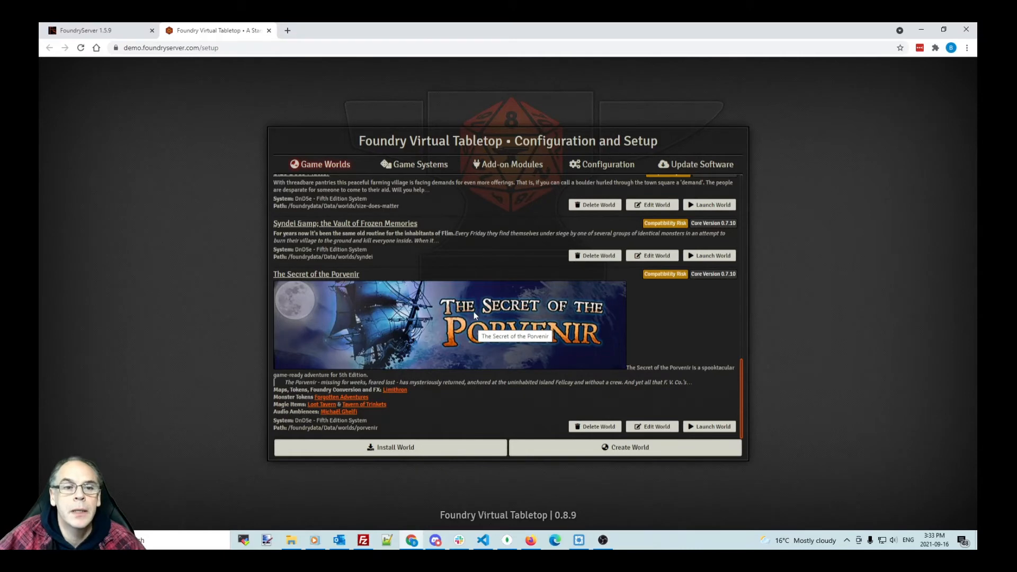
scroll(474, 315, "up", 6)
left_click(363, 540)
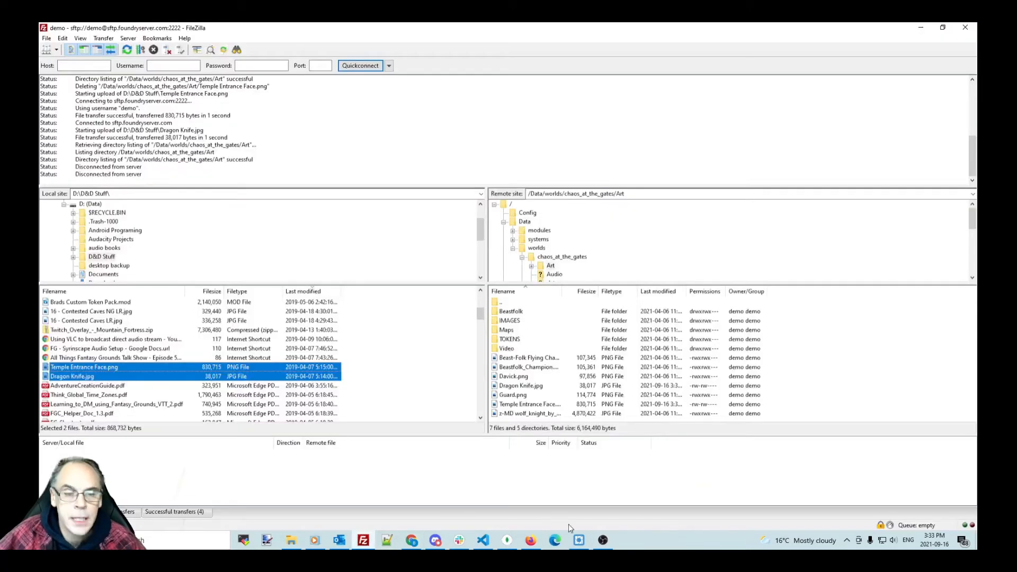
Step: Enlarge FileZilla's remote tree to show all world folders and browse chaos_at_the_gates without acting on it
left_click(521, 259)
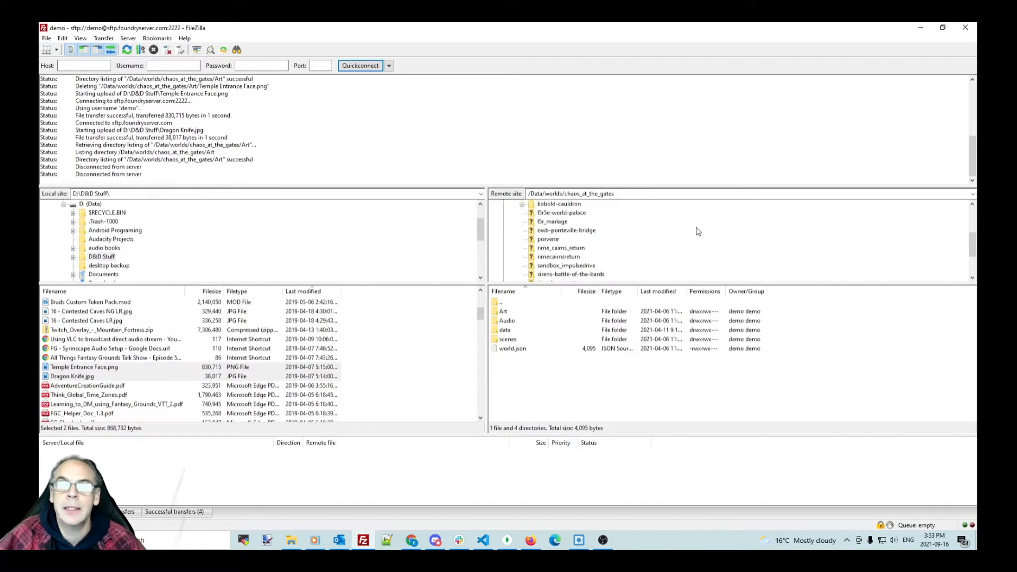
scroll(698, 231, "up", 5)
scroll(698, 232, "down", 3)
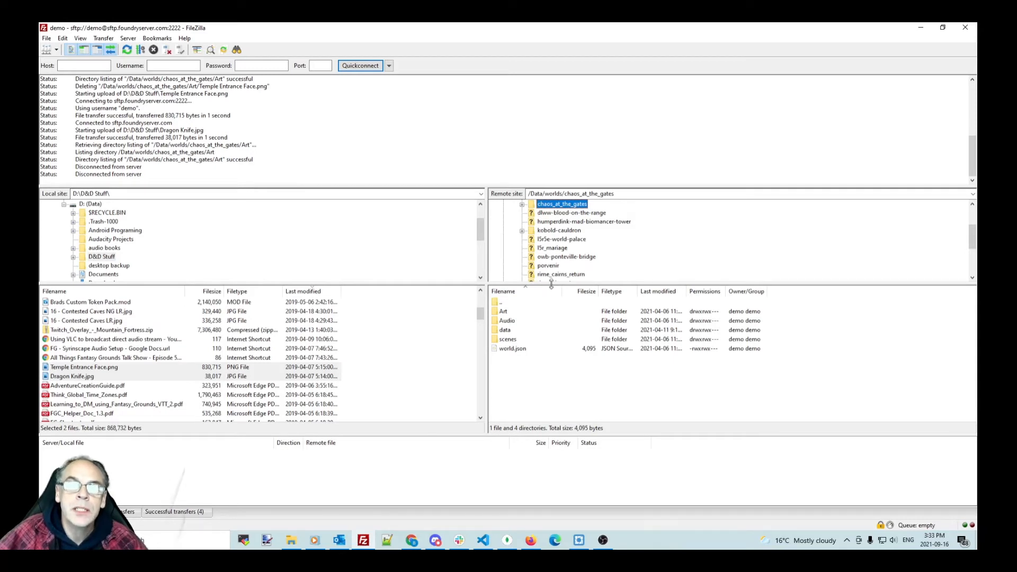
left_click_drag(551, 285, 551, 390)
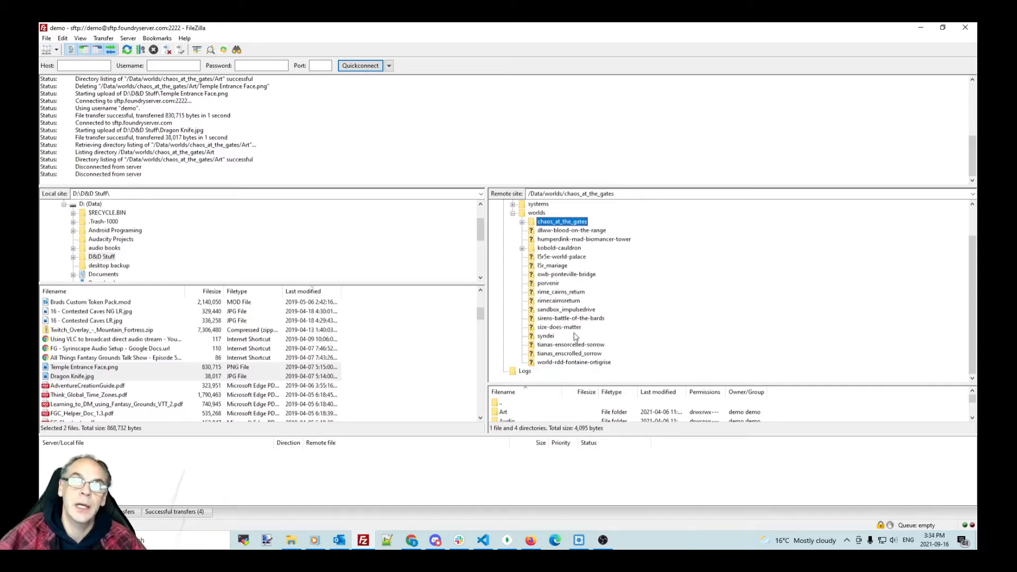
left_click(571, 365)
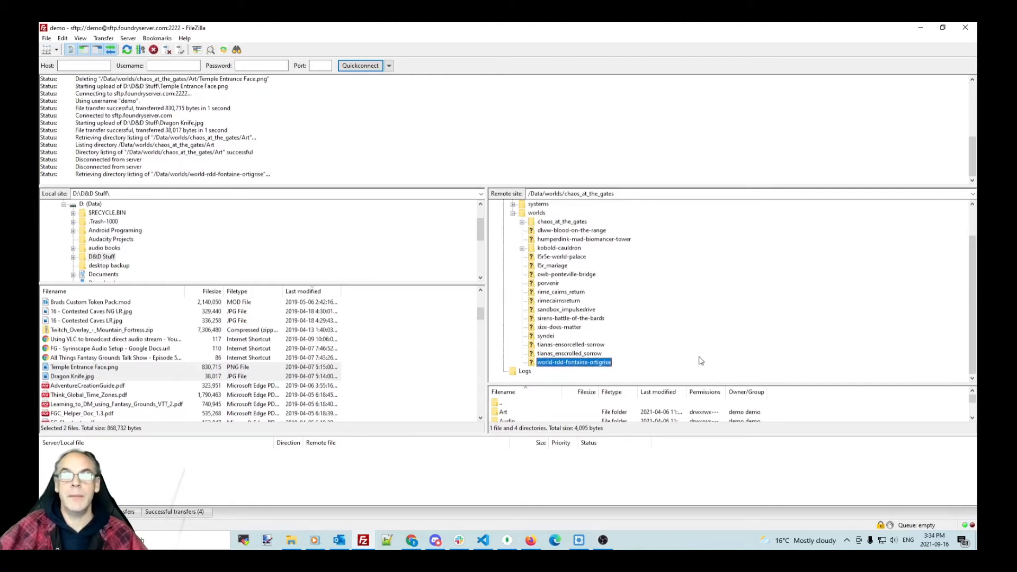
left_click(575, 225)
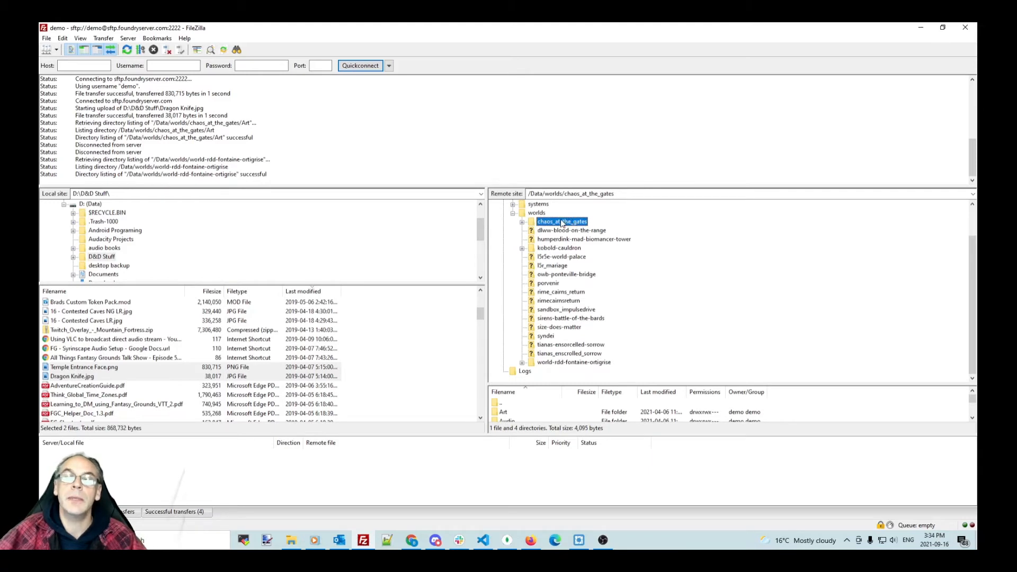
right_click(566, 227)
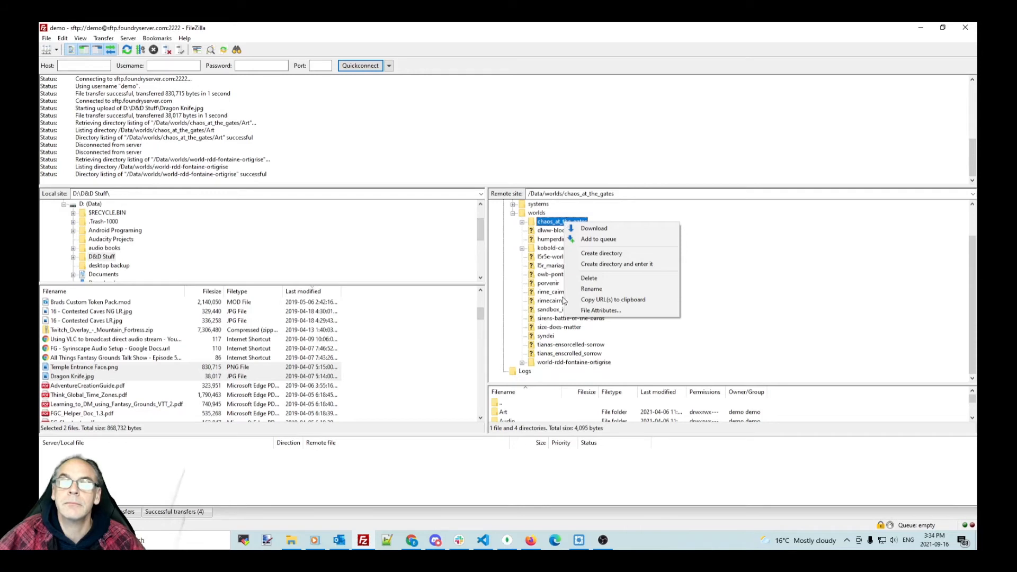
left_click(738, 300)
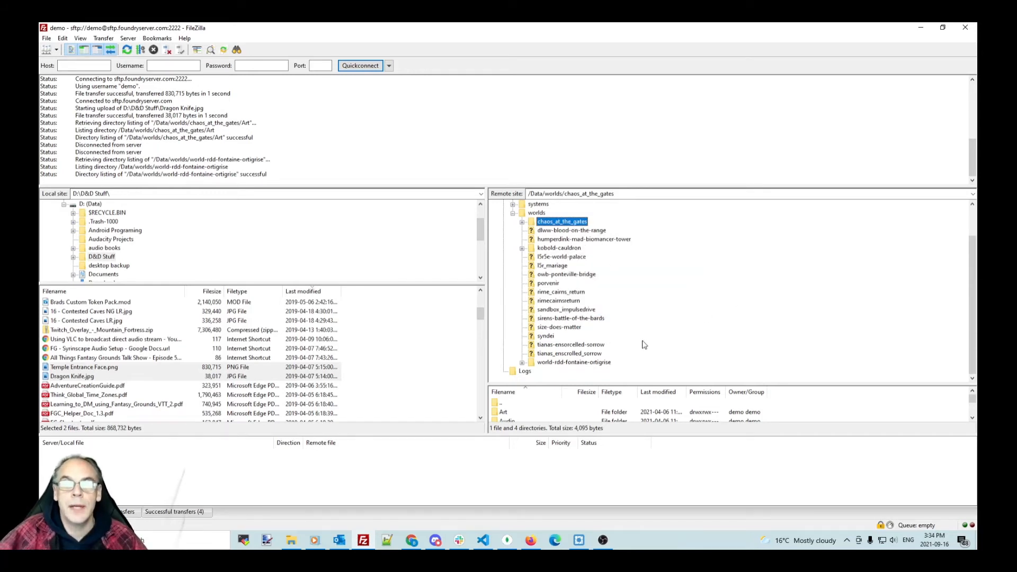
Step: In the browser, start deleting AAW Games - Rime Cairn's Return, then cancel with No
left_click(407, 542)
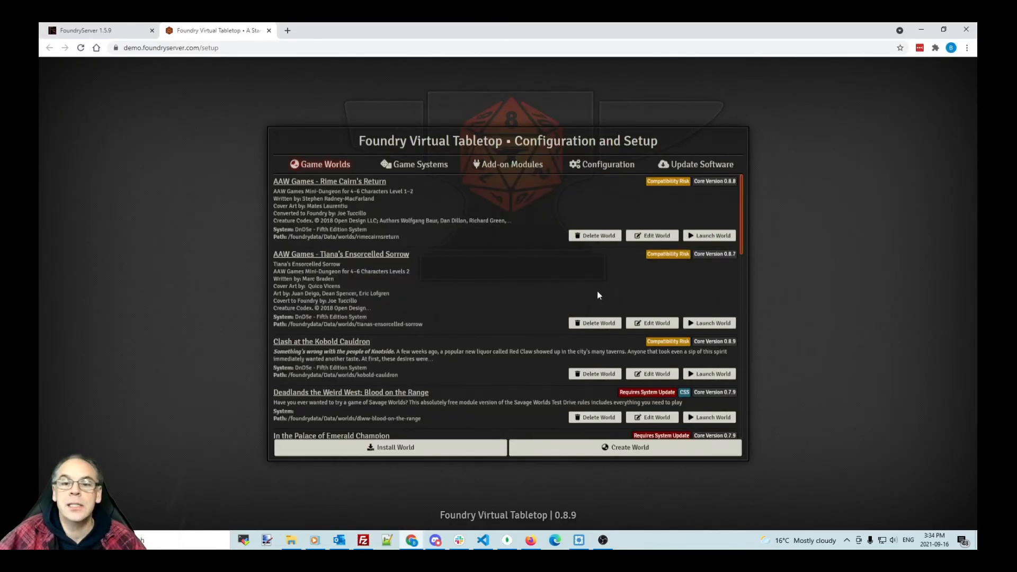
left_click(598, 236)
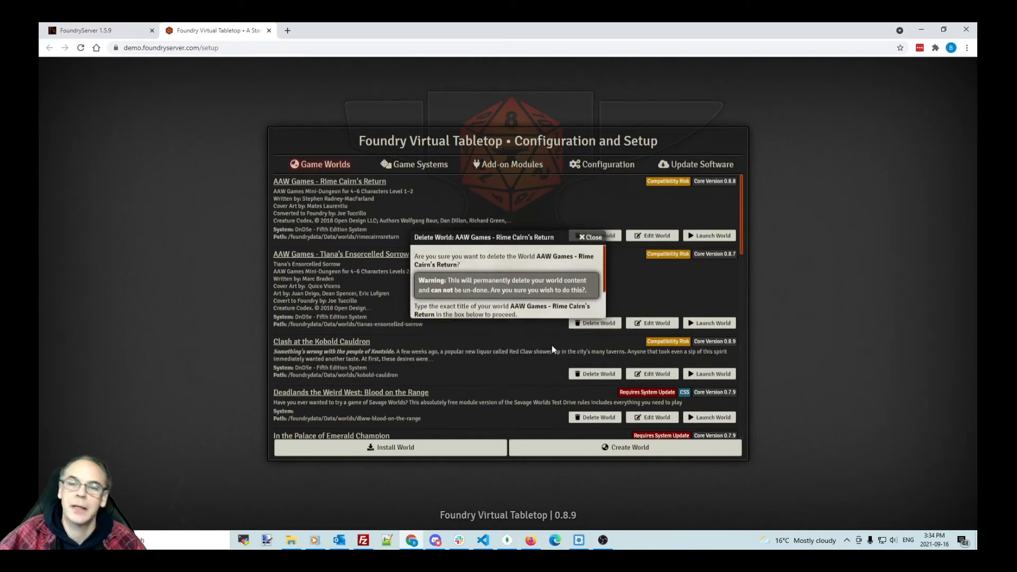
left_click(552, 346)
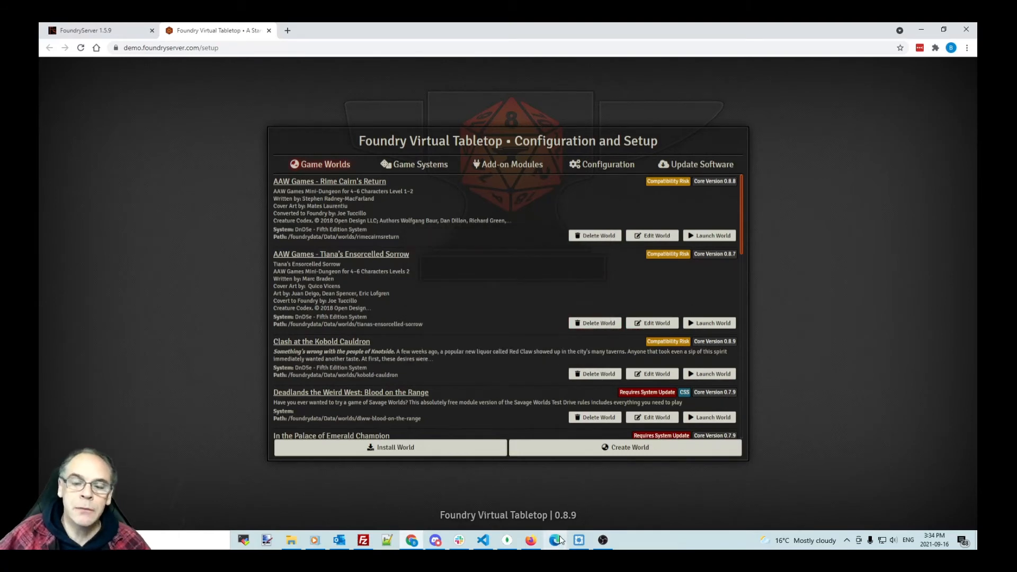
Step: Delete the chaos_at_the_gates folder from the server's worlds directory, confirming with Yes
left_click(365, 540)
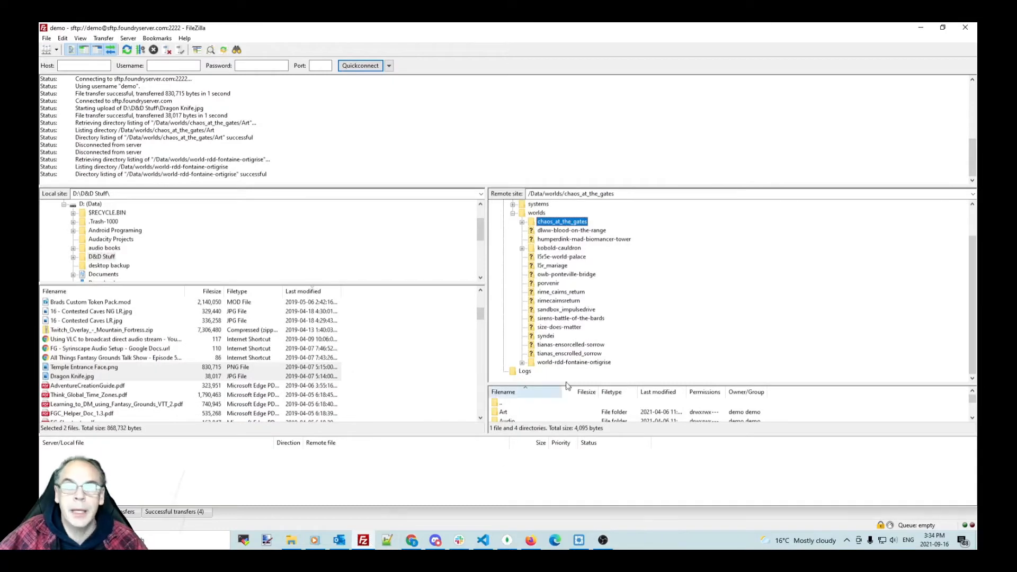
right_click(580, 222)
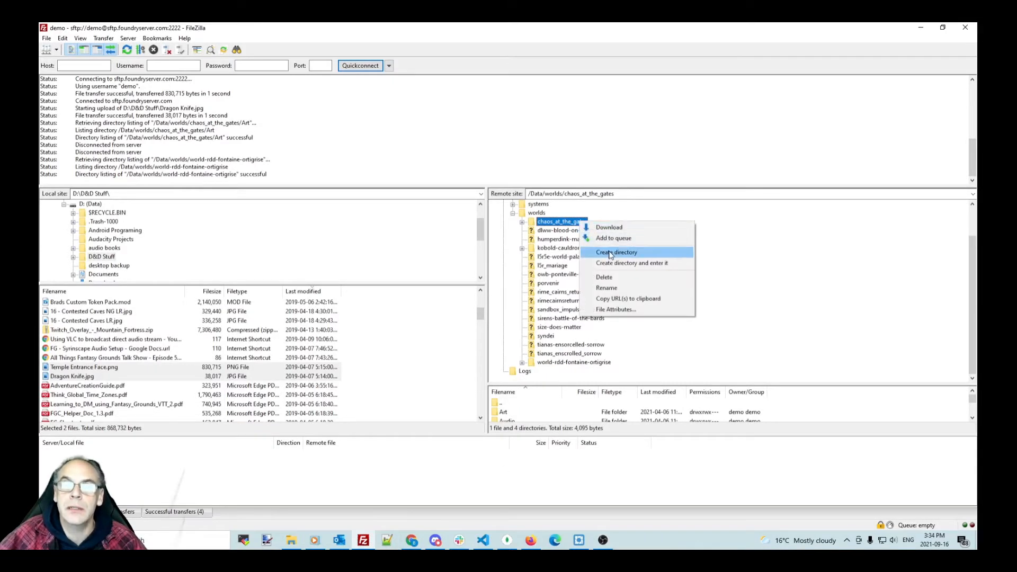
left_click(611, 278)
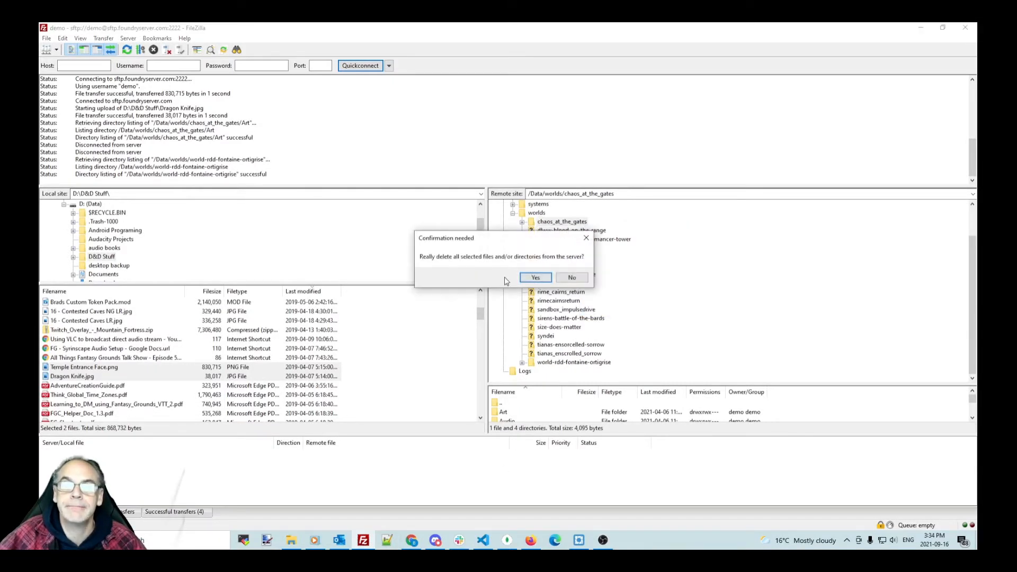
left_click(530, 276)
Step: Open and dismiss the dlww-blood-on-the-range folder menu, then return to the browser
right_click(560, 231)
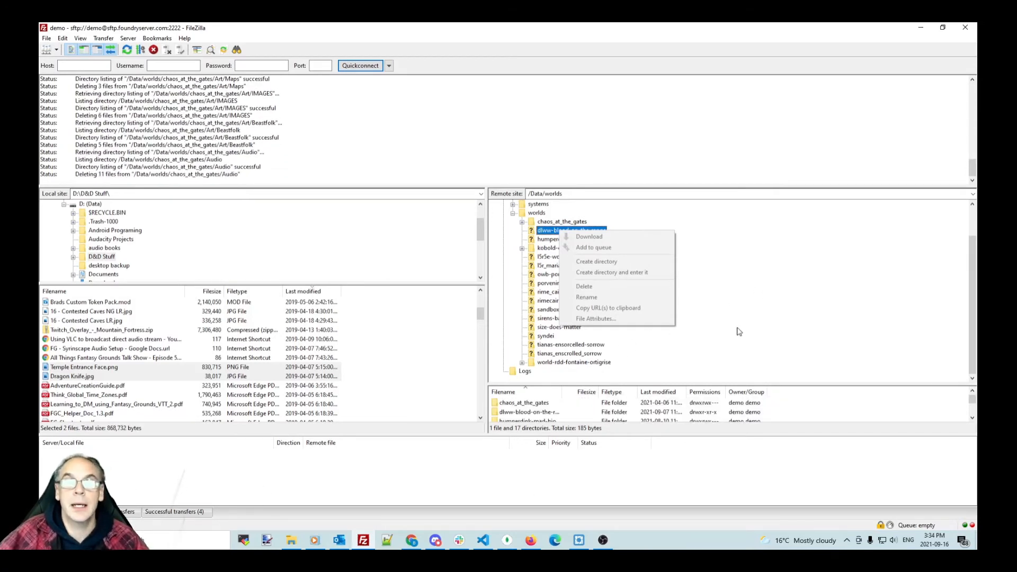
left_click(754, 304)
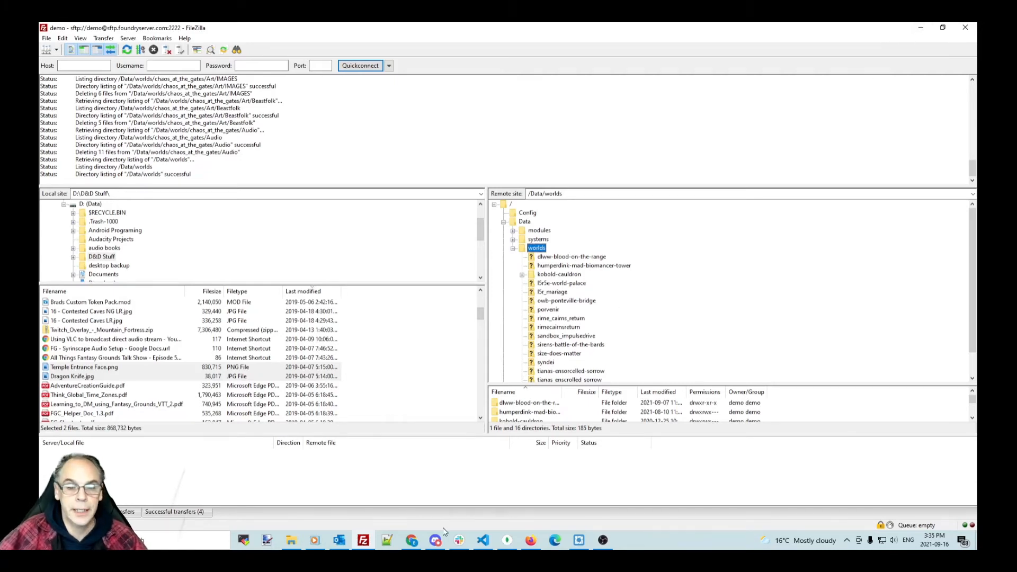
left_click(417, 540)
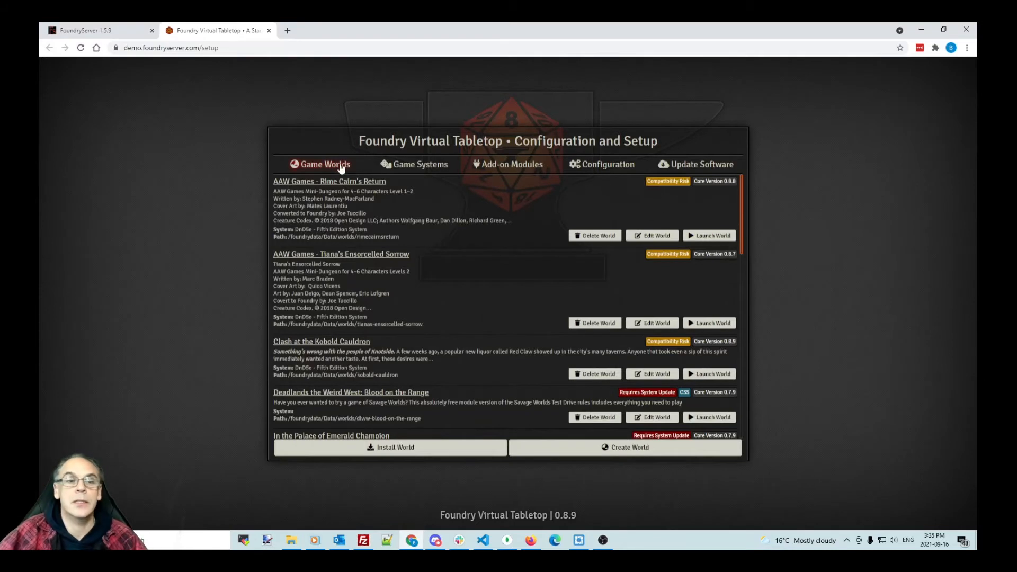
Step: Create a world titled test with data path test using the DnD5e - Fifth Edition System
left_click(661, 449)
left_click(519, 188)
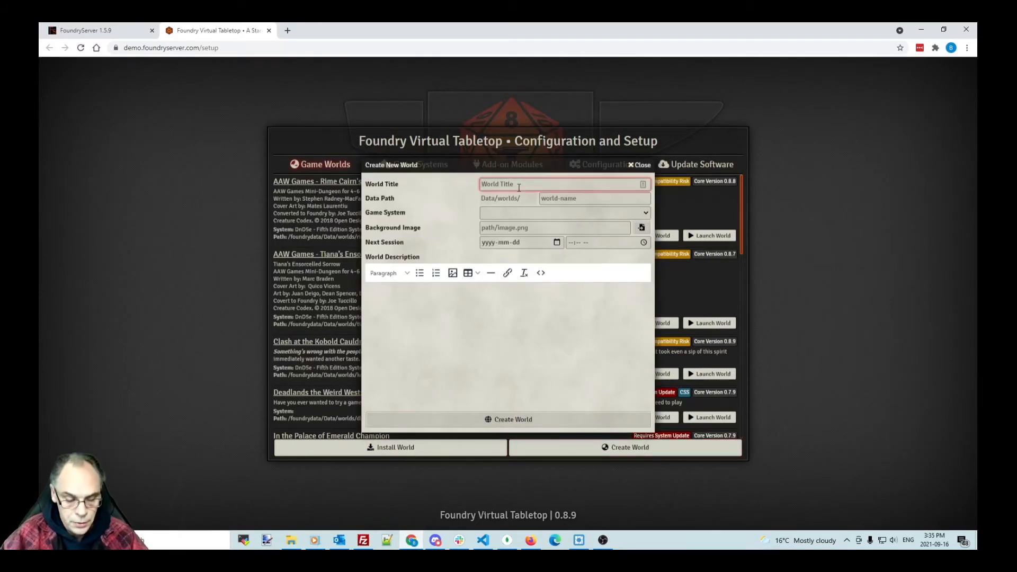
type("test")
key("Tab")
type("te")
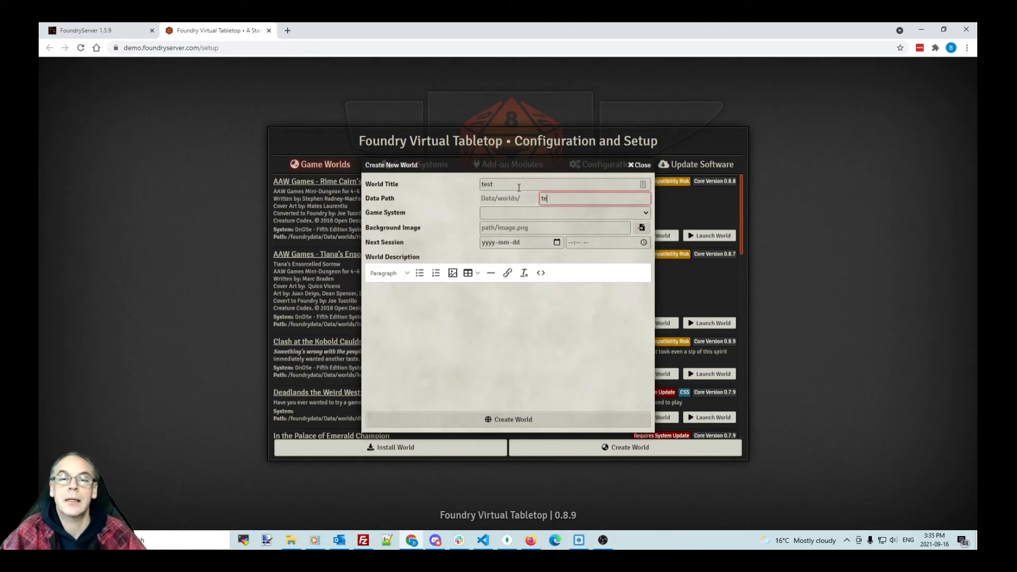
left_click(532, 213)
left_click(530, 234)
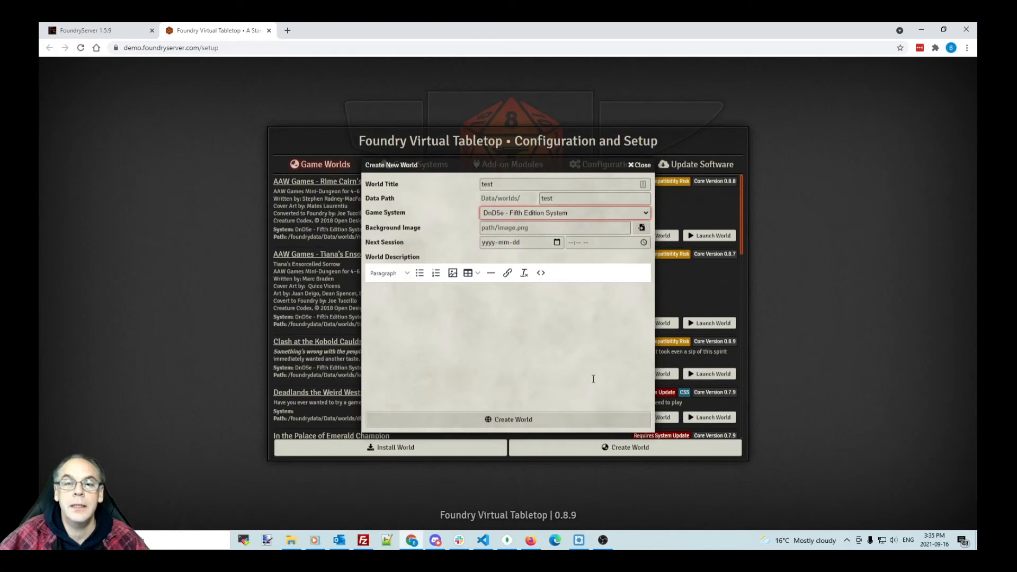
left_click(511, 419)
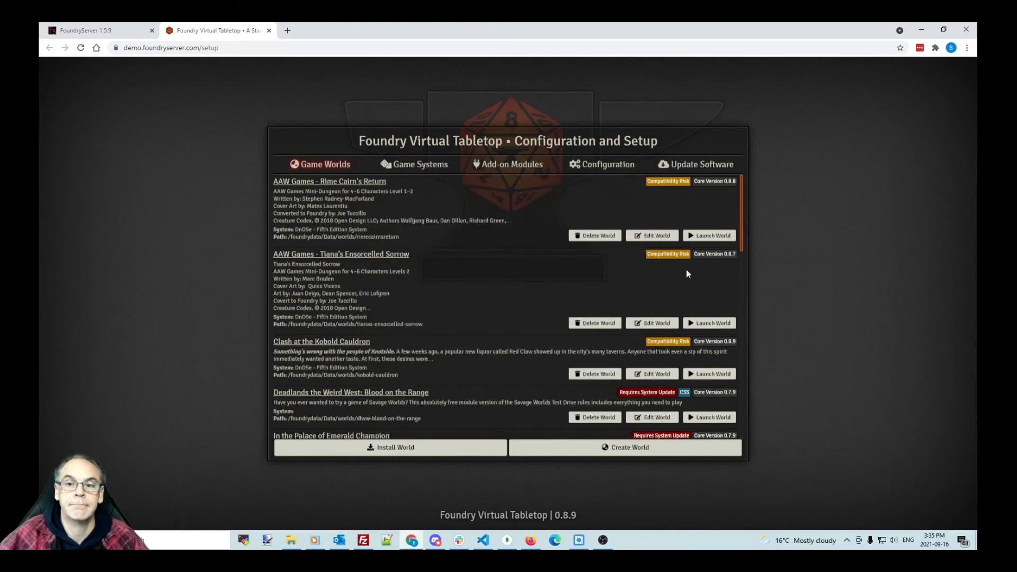
Step: Launch the test world and join its game session as Gamemaster
scroll(438, 320, "down", 10)
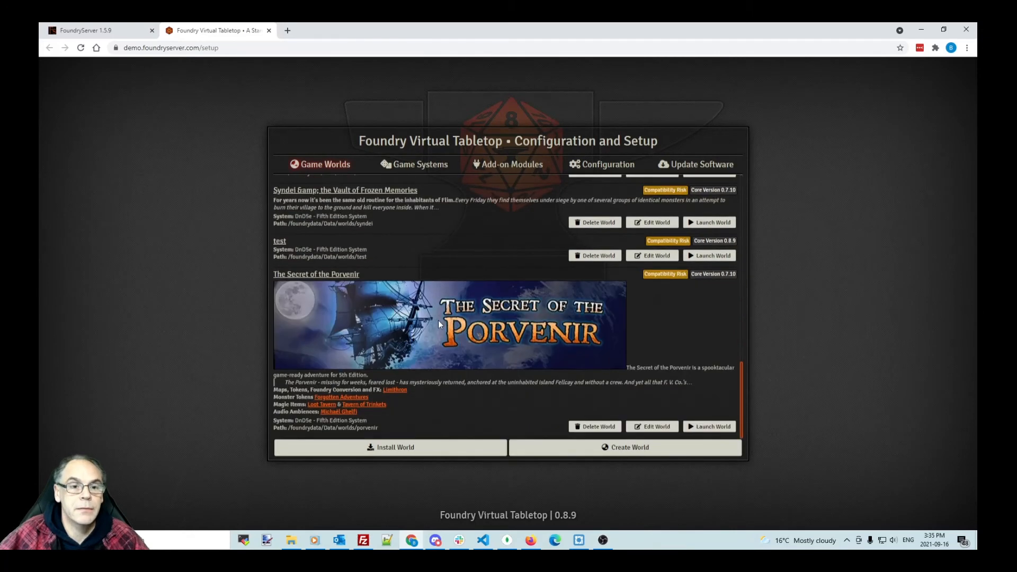
left_click(725, 257)
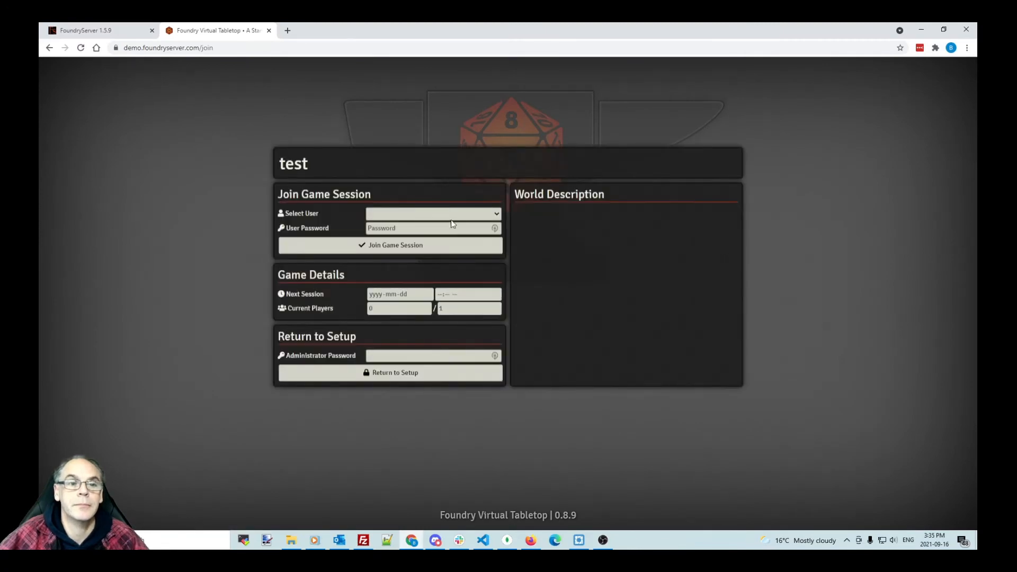
left_click(435, 215)
left_click(427, 234)
left_click(427, 245)
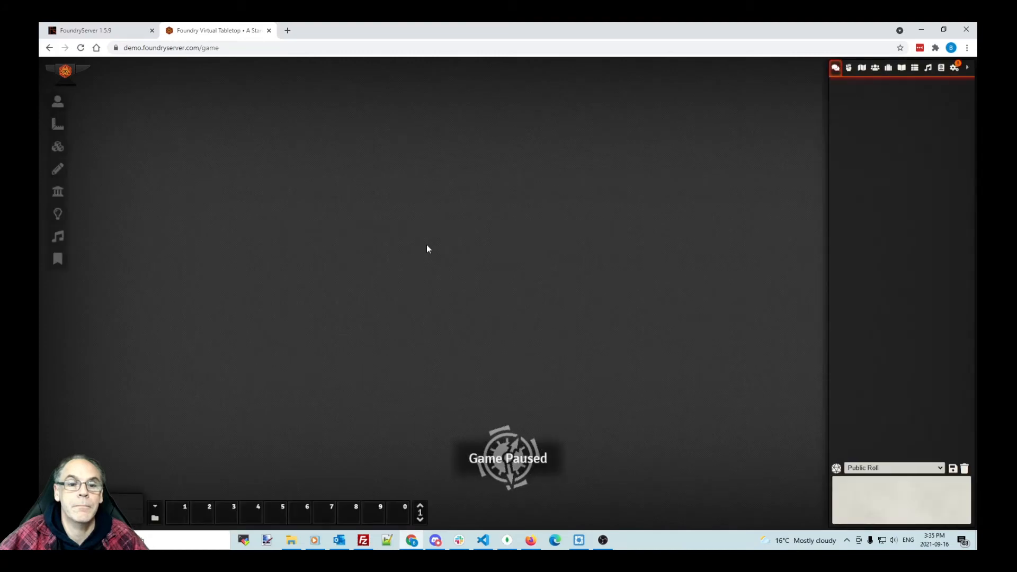
left_click(363, 540)
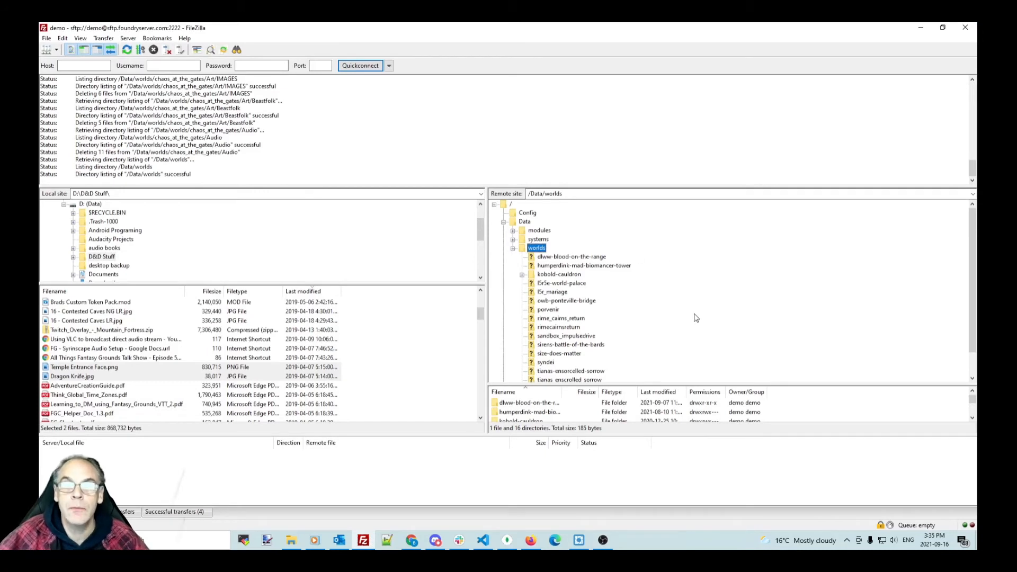
Step: Refresh the /Data/worlds listing in FileZilla and open the new test world folder
scroll(696, 318, "down", 1)
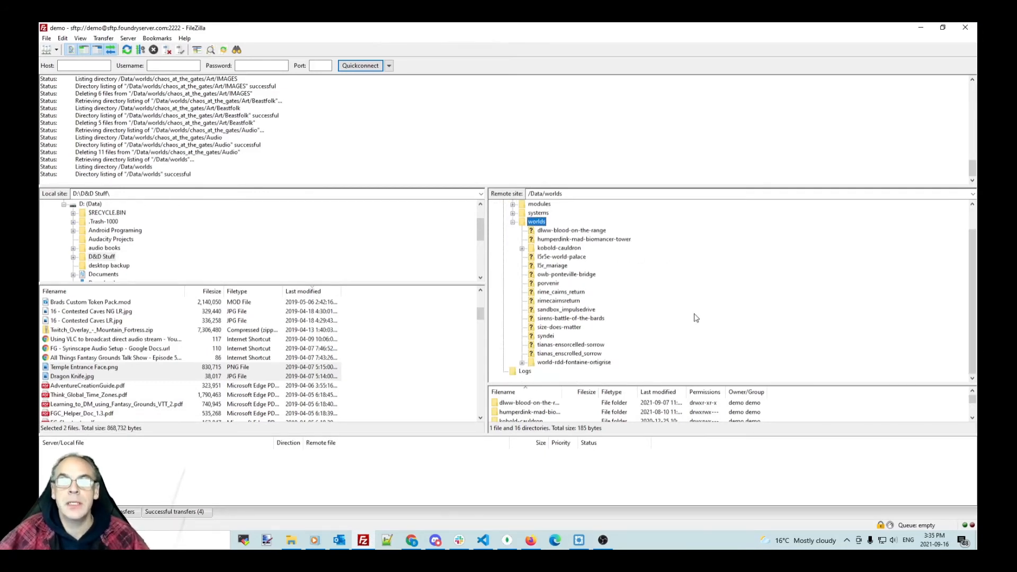
right_click(710, 285)
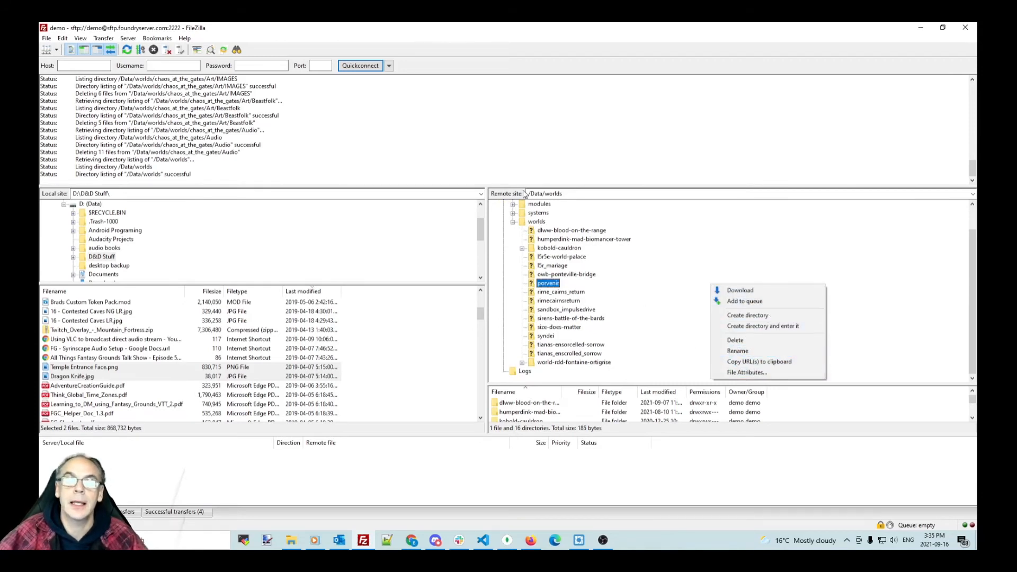
right_click(537, 222)
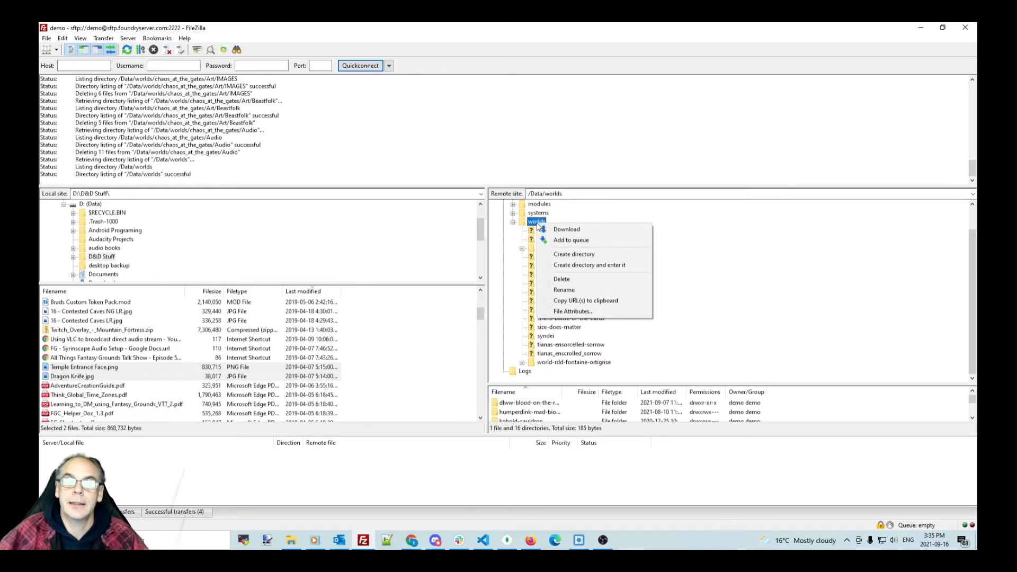
left_click(580, 197)
right_click(580, 197)
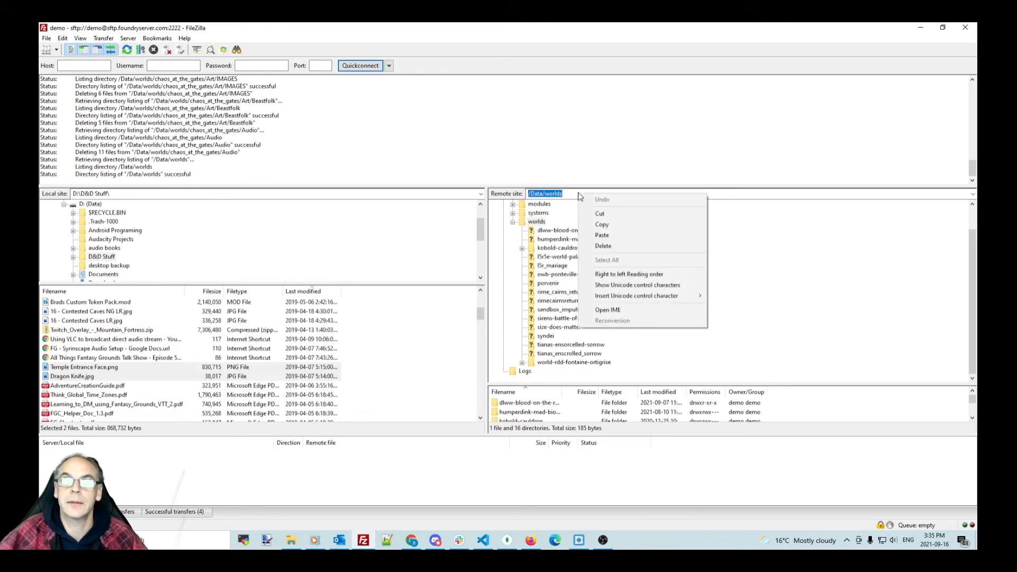
left_click(824, 318)
key("F5")
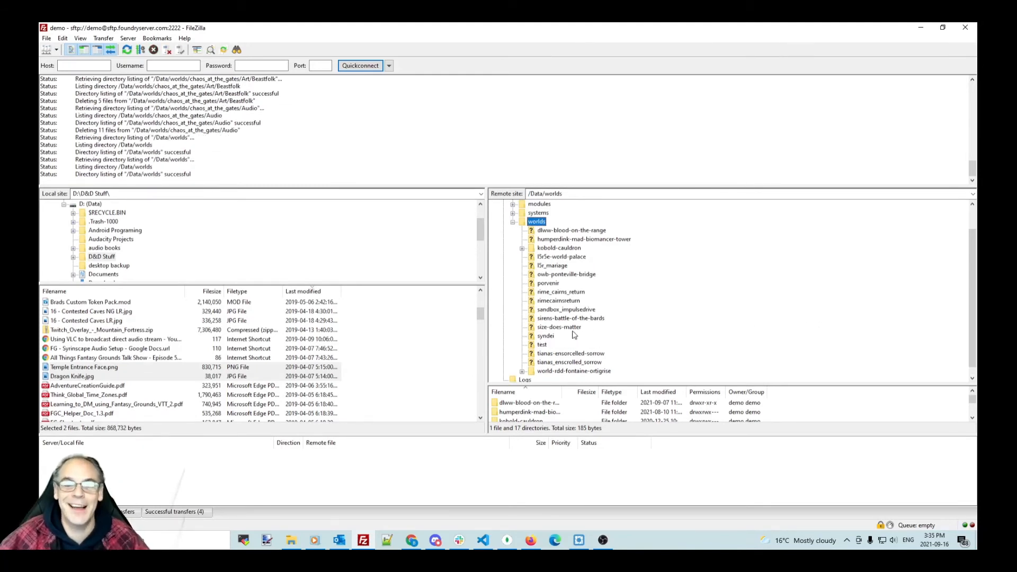
left_click(542, 346)
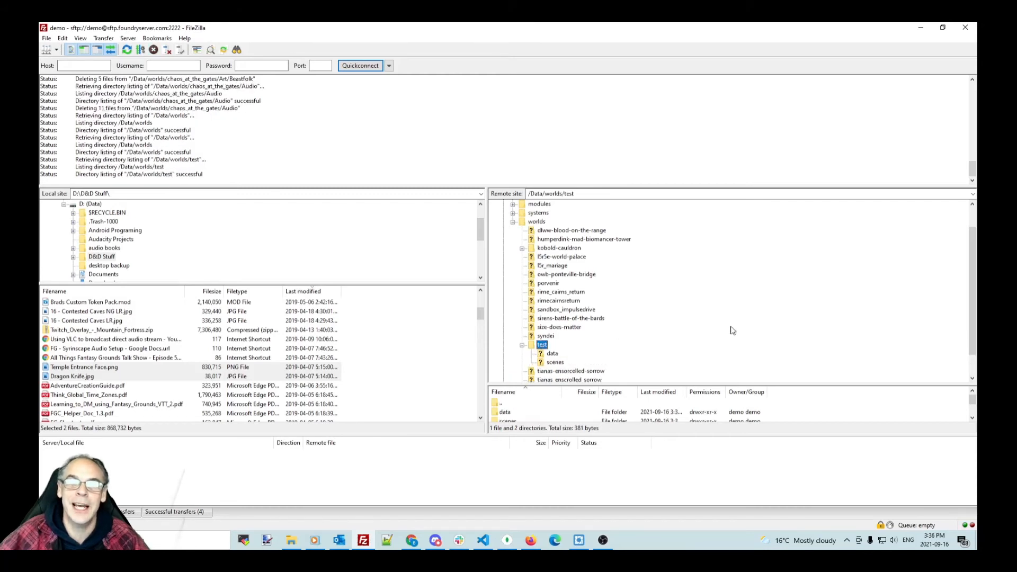
Step: Create and enter an artwork folder inside the test folder
scroll(730, 334, "down", 1)
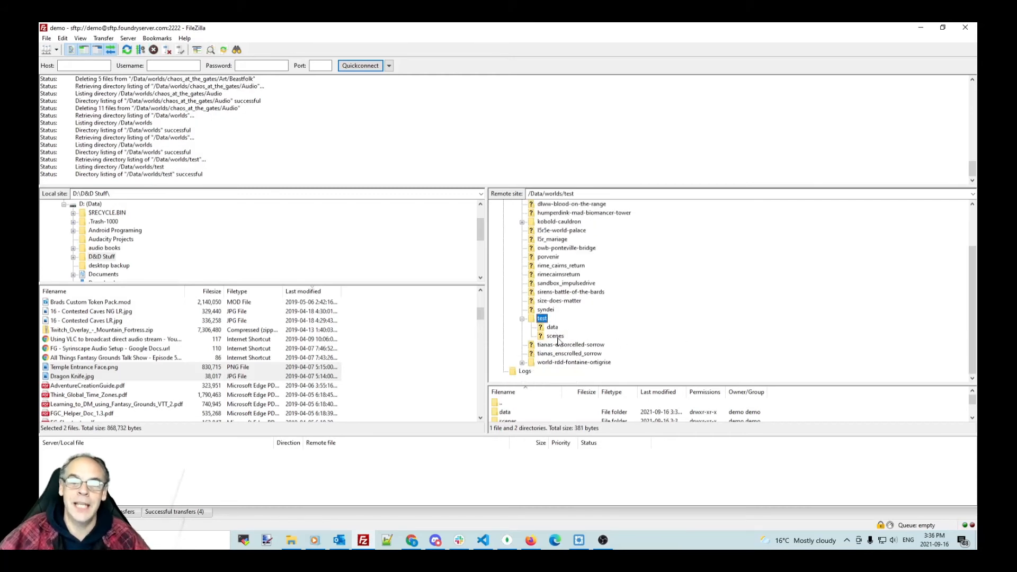
right_click(544, 319)
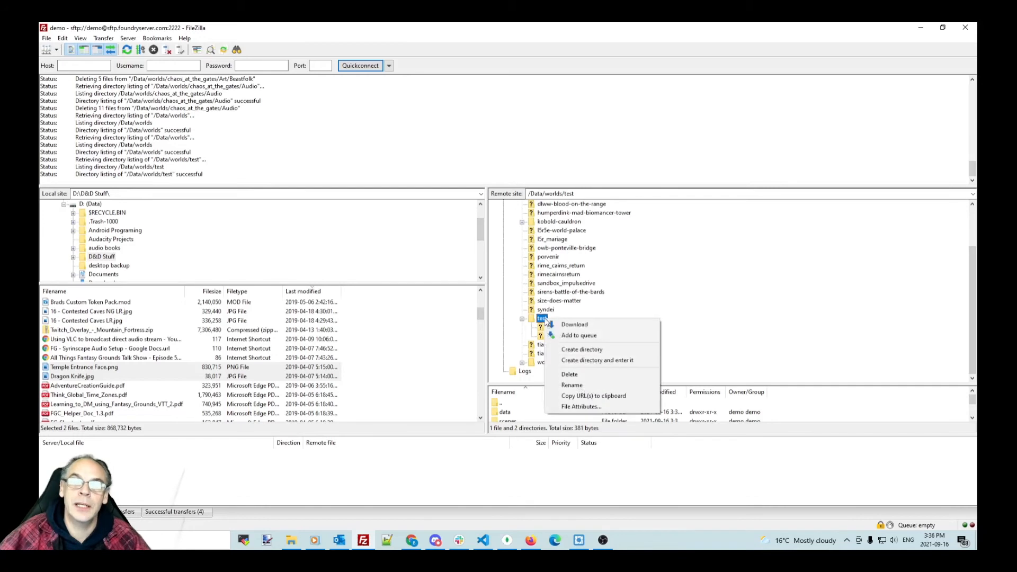
left_click(594, 361)
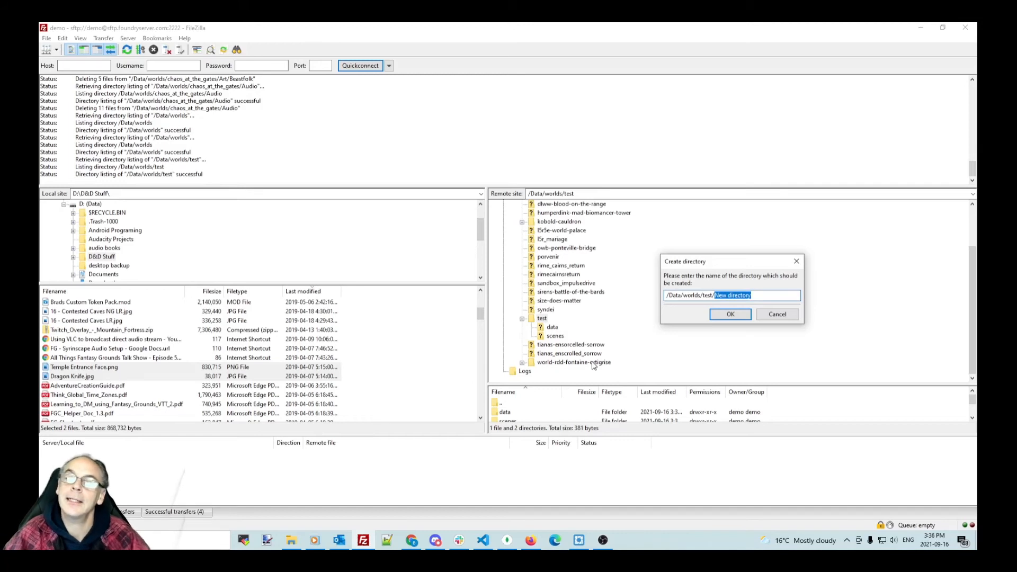
type("artwork")
key("Return")
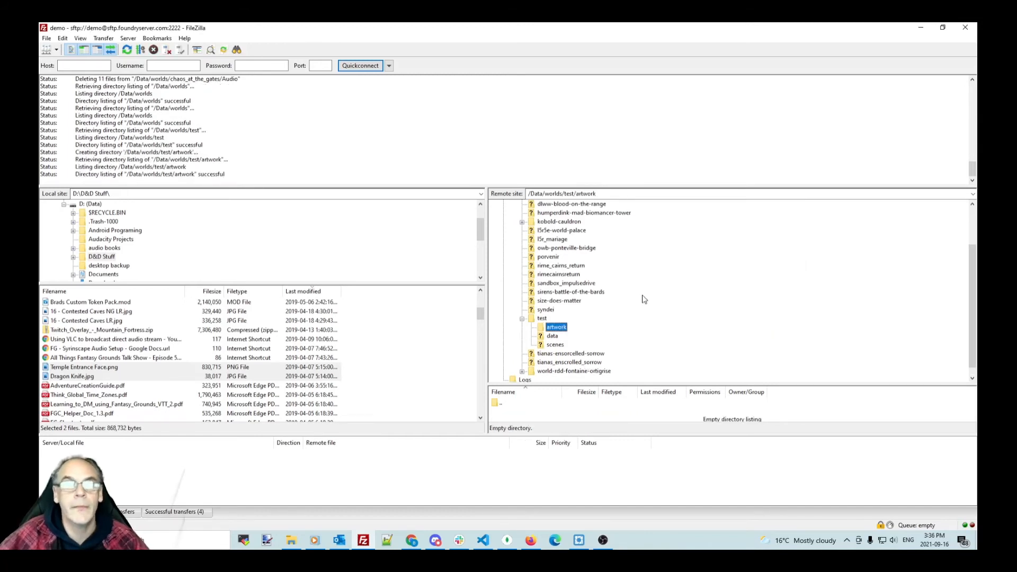
Step: Upload Temple Entrance Face.png and Dragon Knife.jpg into the artwork folder
left_click_drag(129, 372, 548, 414)
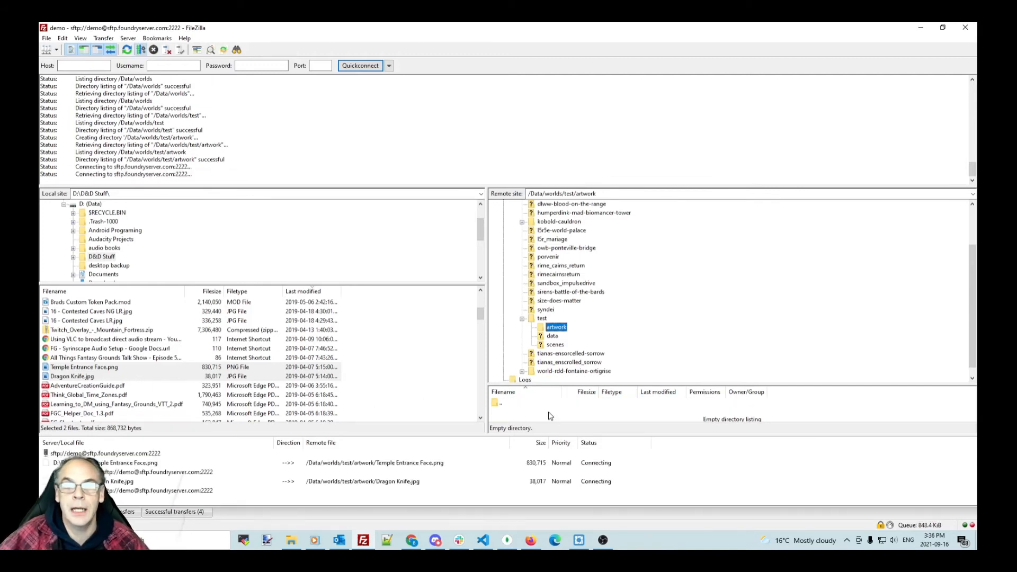
left_click_drag(674, 381, 674, 345)
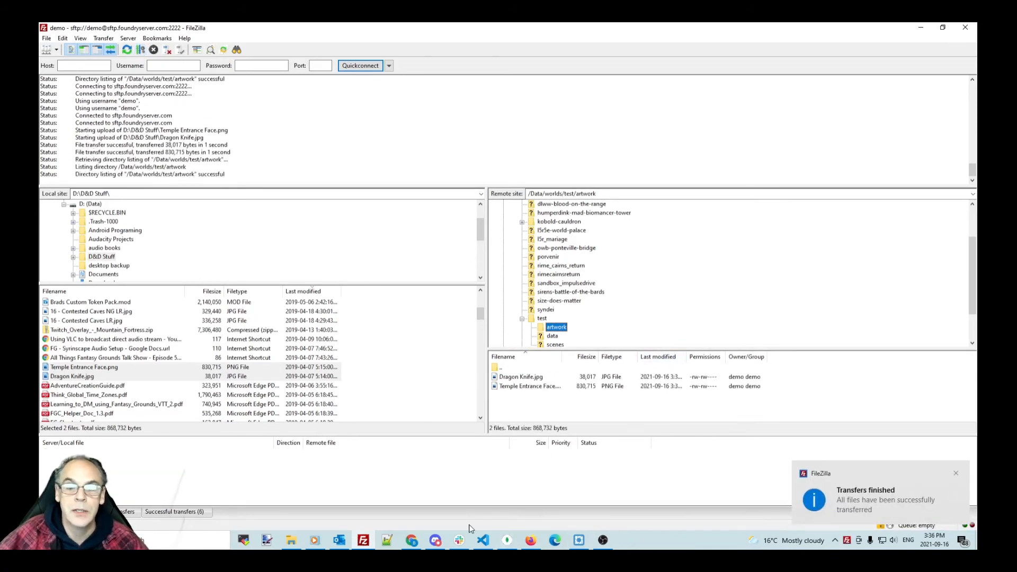
left_click(412, 540)
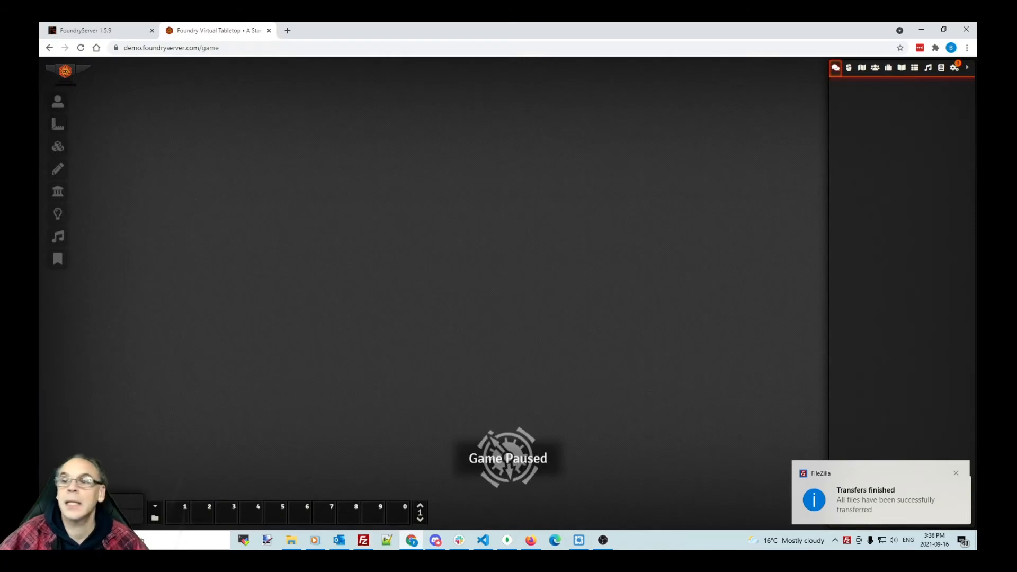
Step: Create a new journal entry named temples
left_click(901, 69)
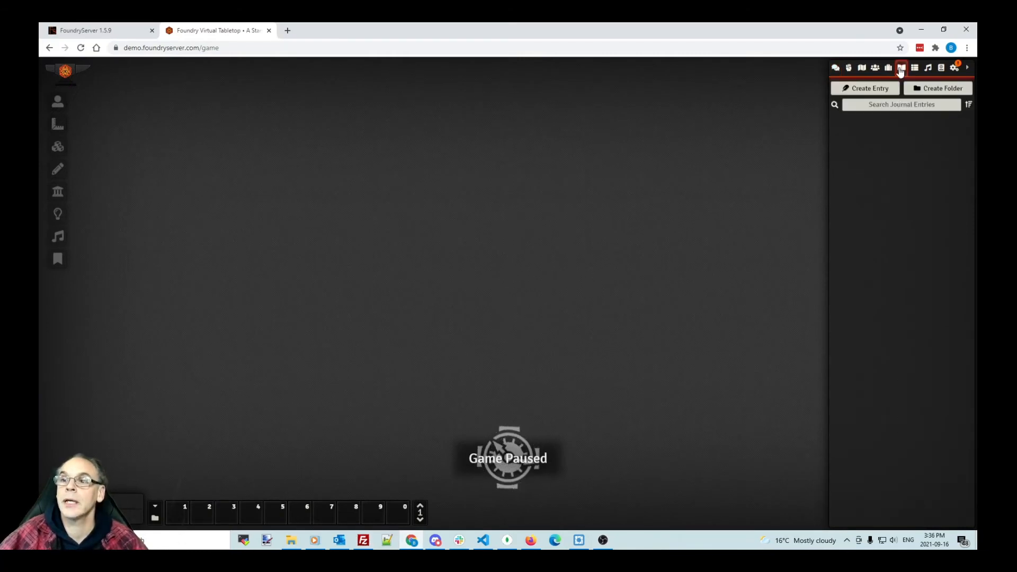
left_click(881, 87)
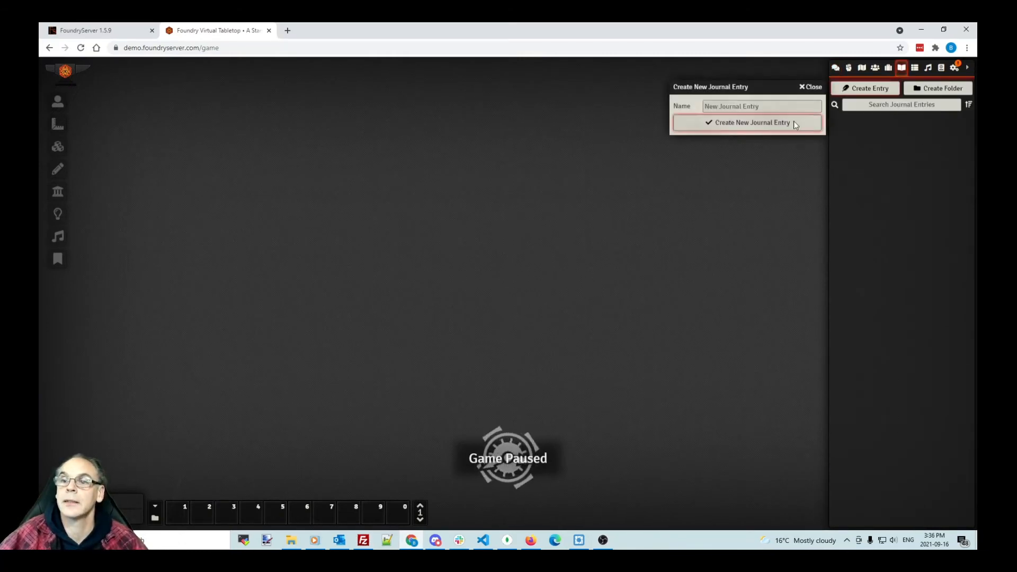
left_click(743, 108)
type("t")
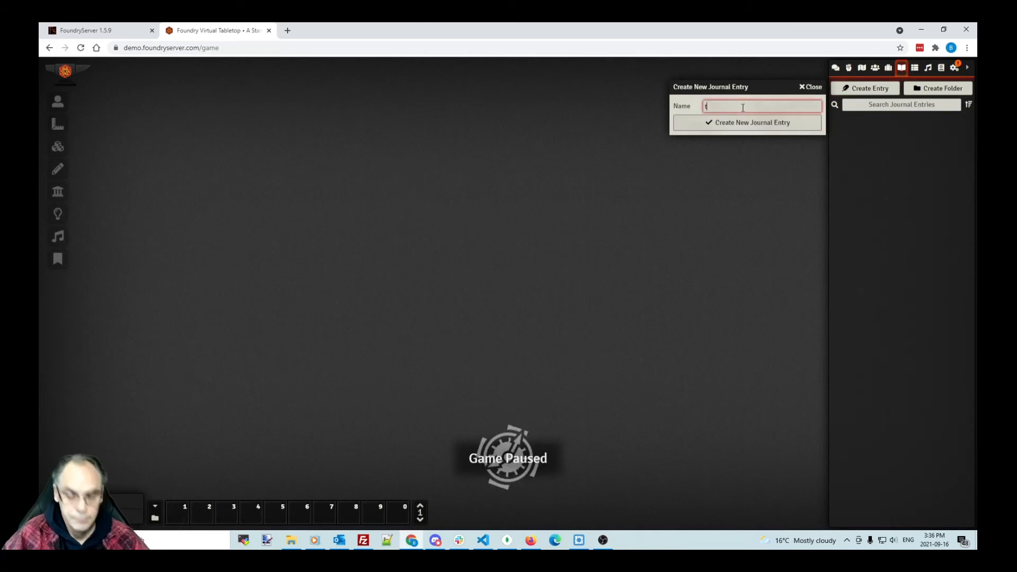
type("emples")
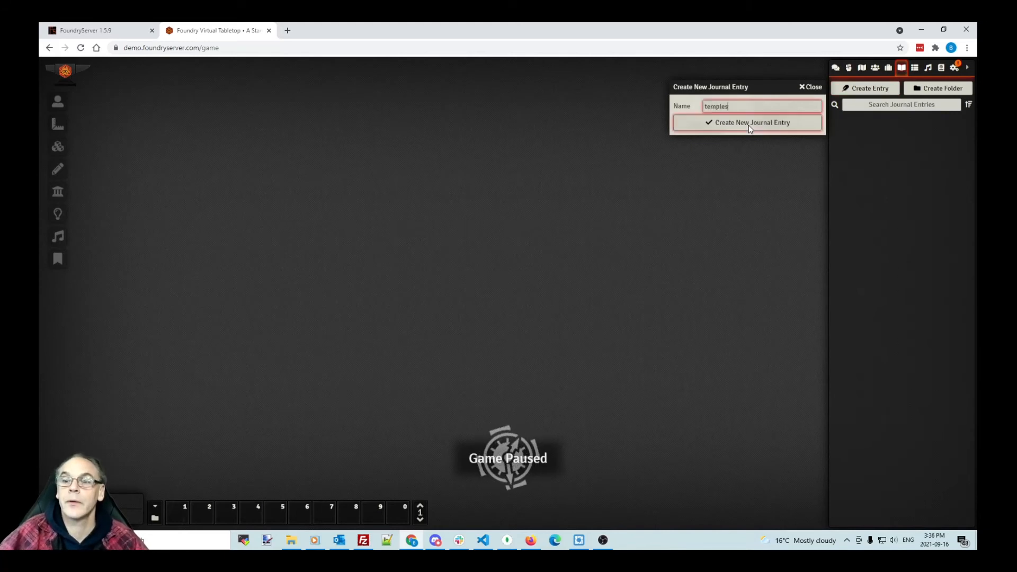
left_click(749, 125)
Step: Set the journal to image mode showing worlds/test/artwork/Temple Entrance Face.png, then close it
left_click(645, 110)
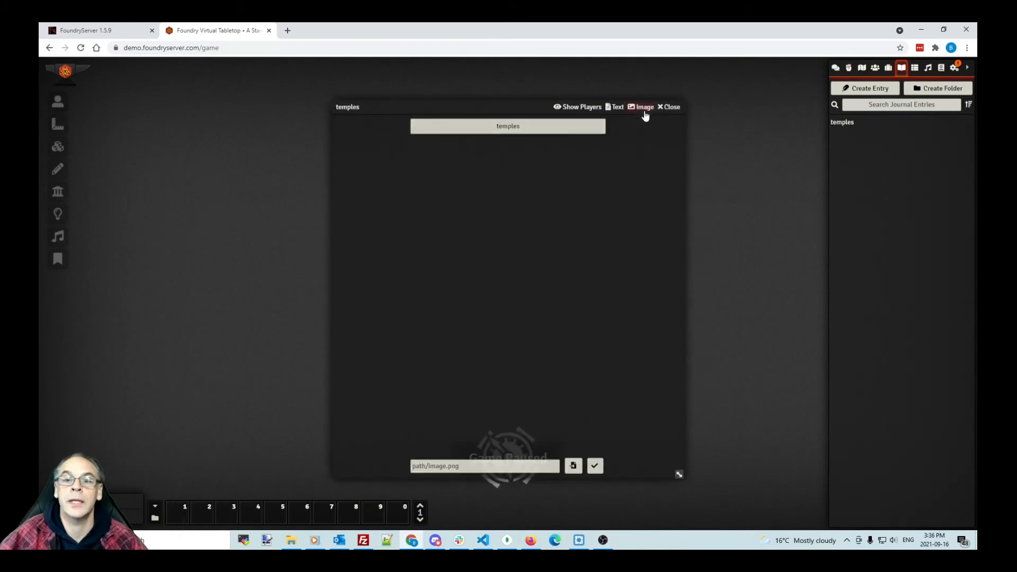
left_click(573, 467)
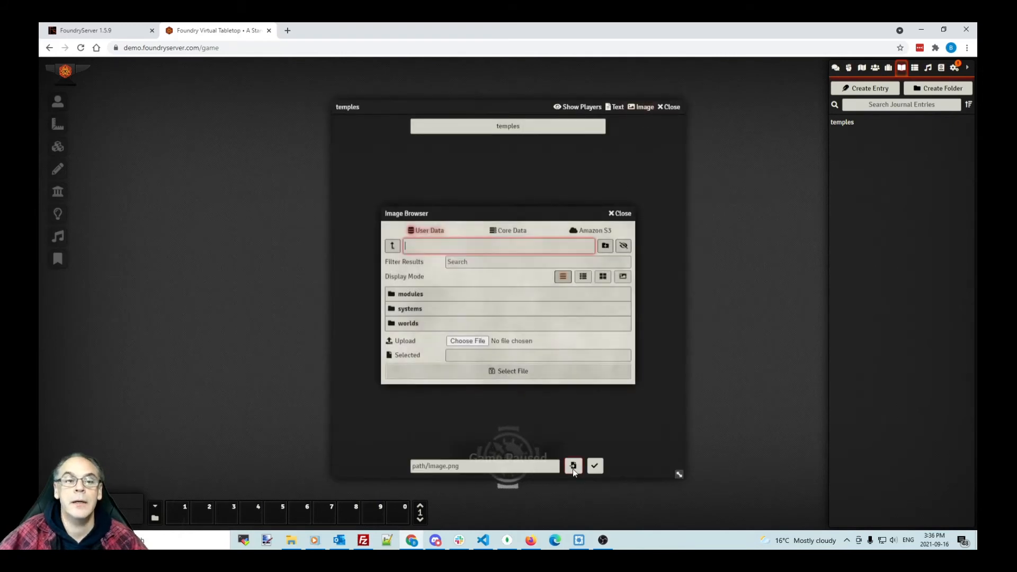
left_click(409, 323)
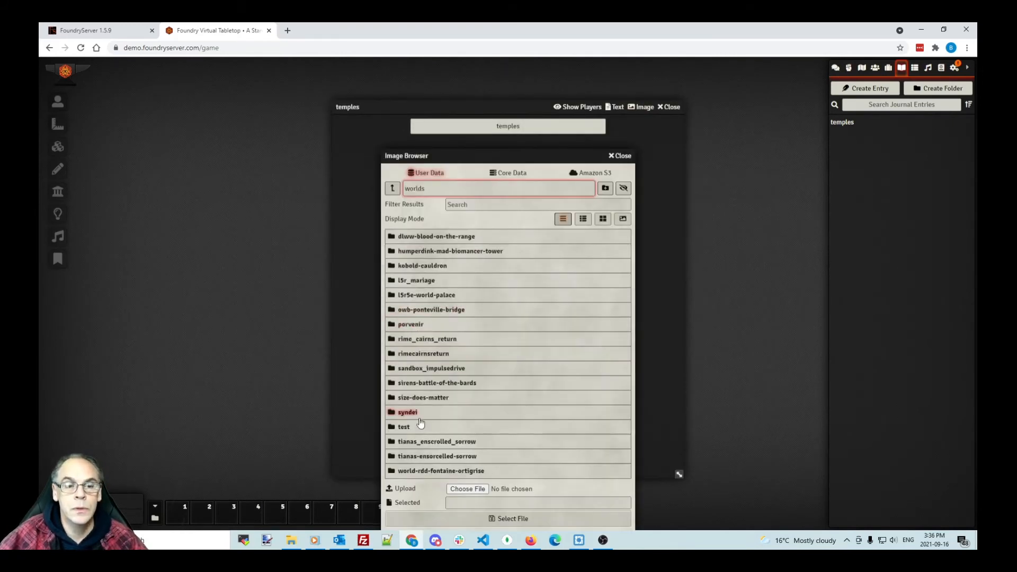
left_click(421, 426)
left_click(411, 236)
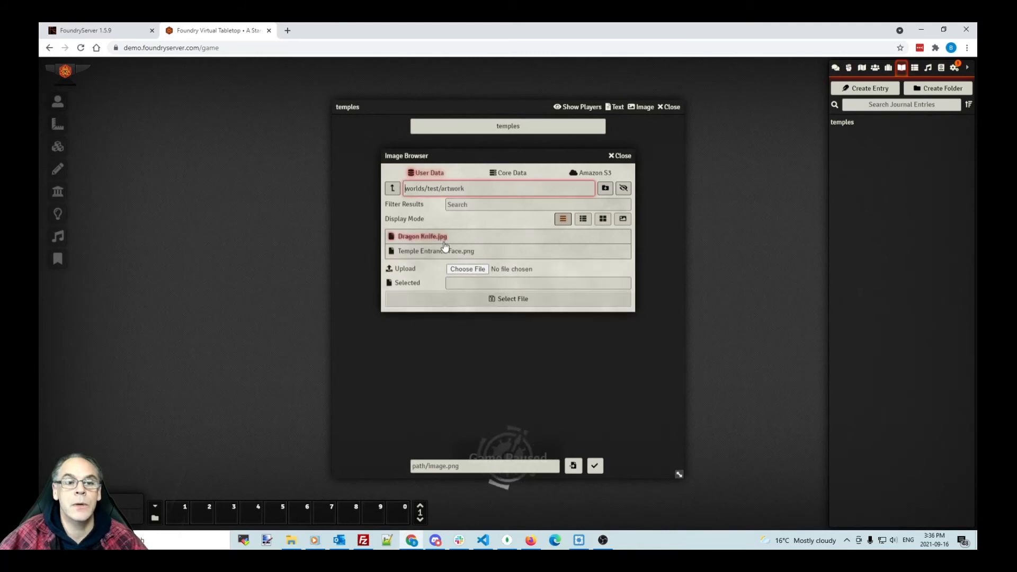
left_click(442, 252)
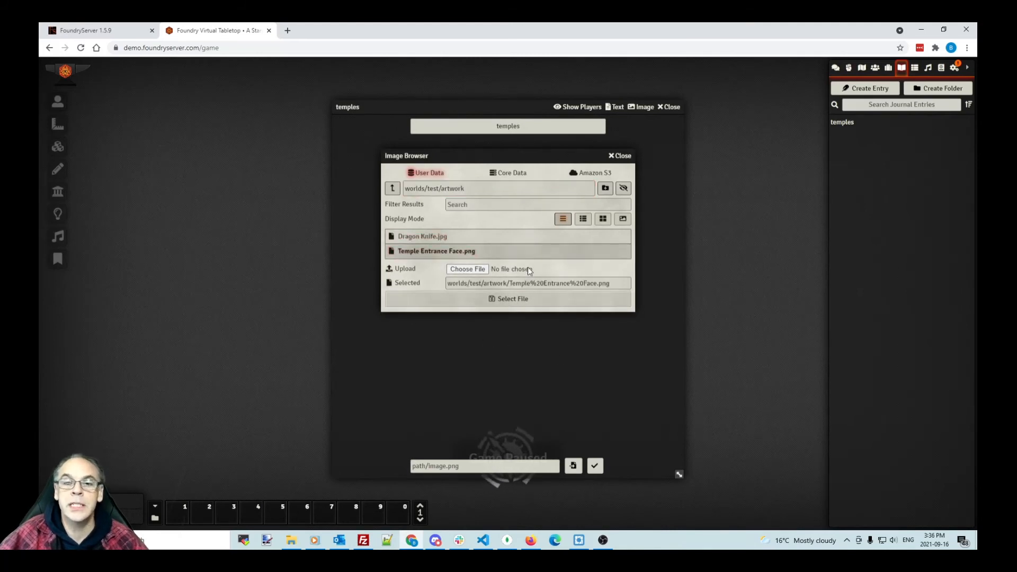
left_click(513, 300)
left_click(595, 466)
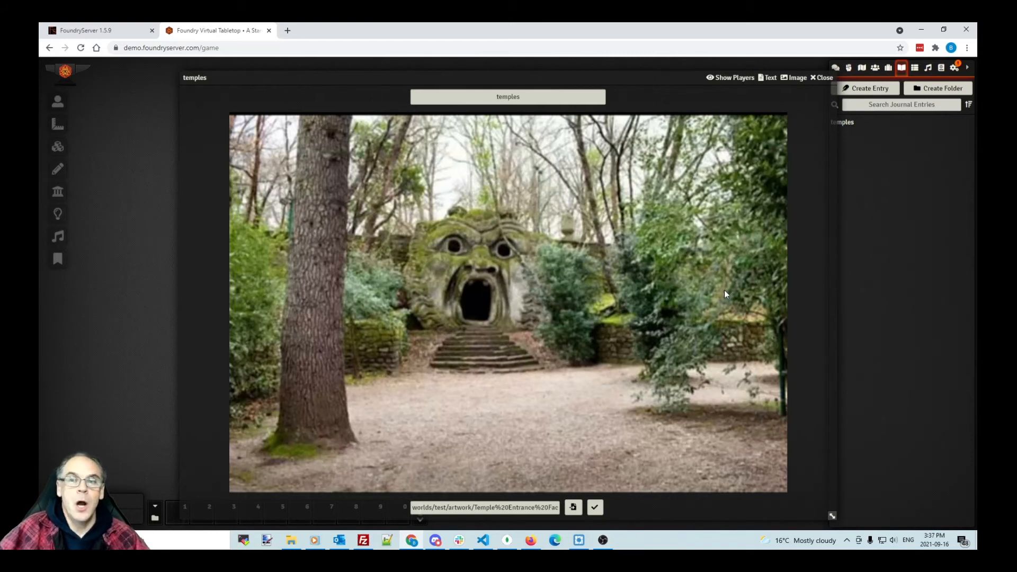
left_click(822, 78)
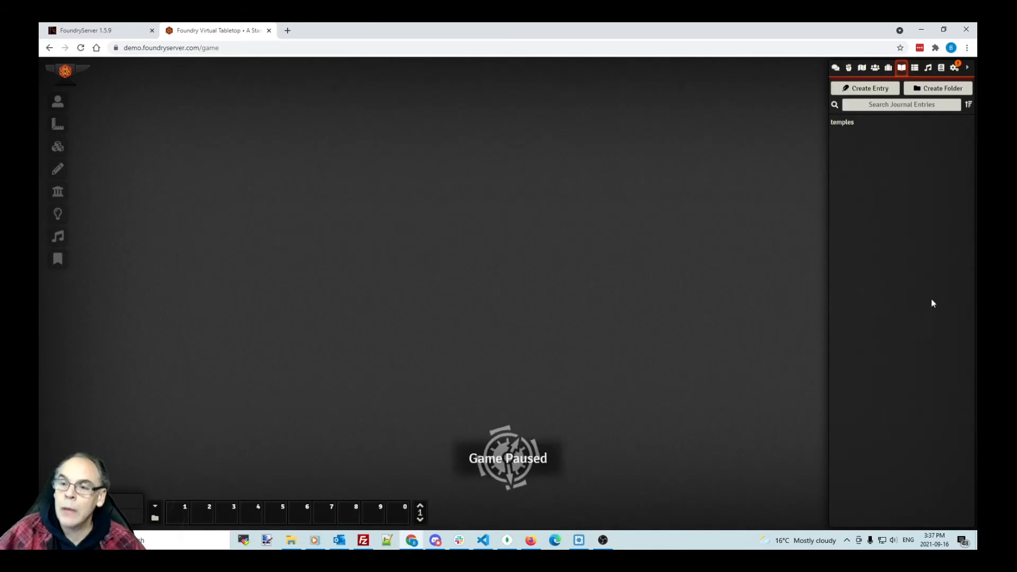
Step: Return from the game to setup and open the server Configuration page
left_click(955, 69)
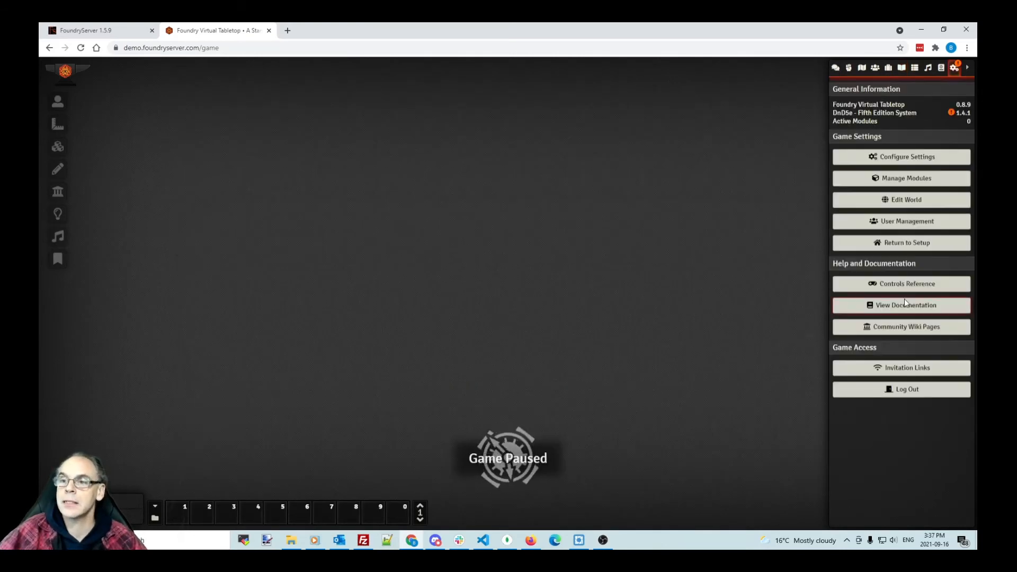
left_click(919, 249)
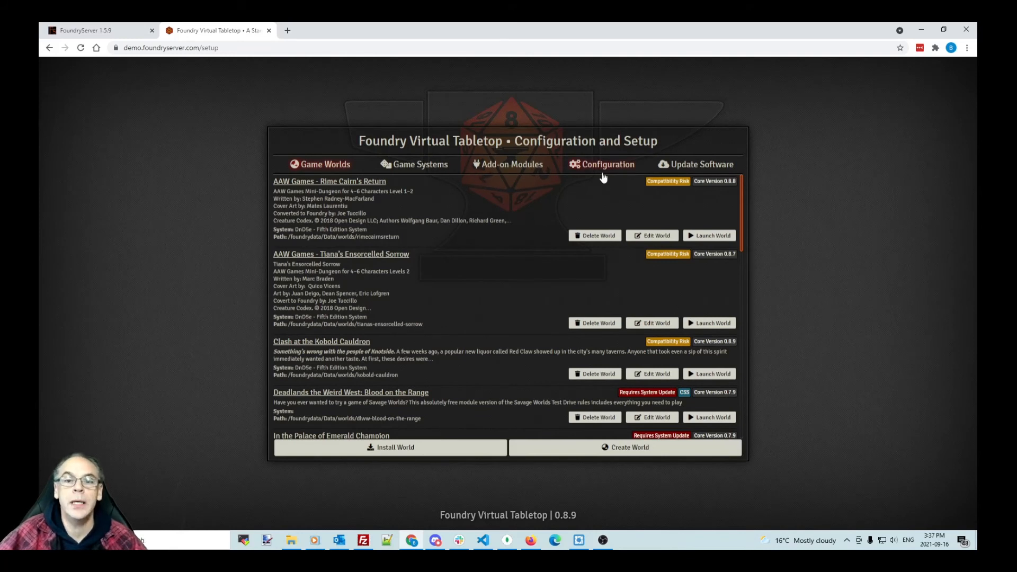
left_click(608, 166)
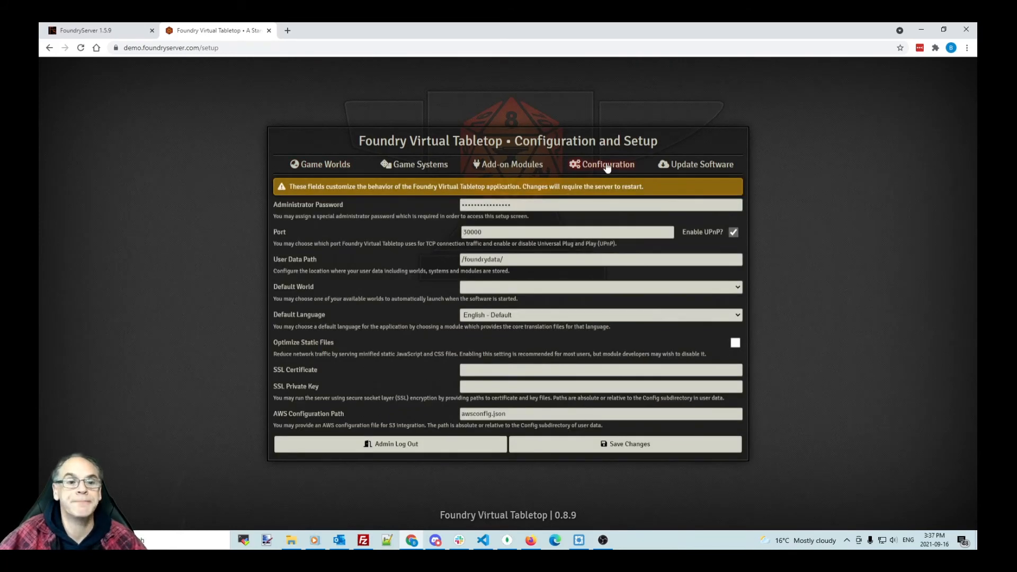
Step: Replace the Administrator Password with a new one, save, accept the restart, and reload setup
double_click(517, 206)
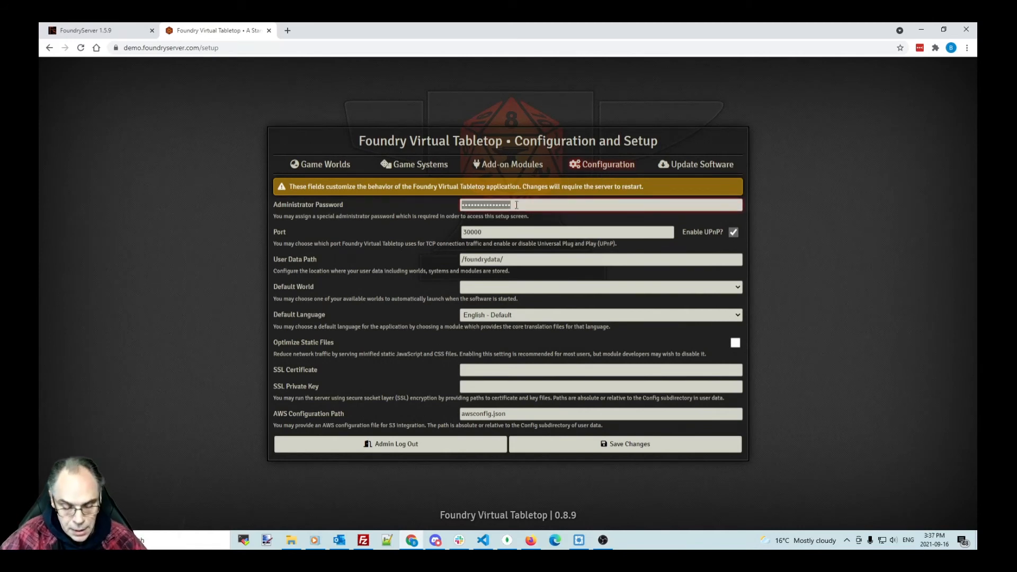
type("password")
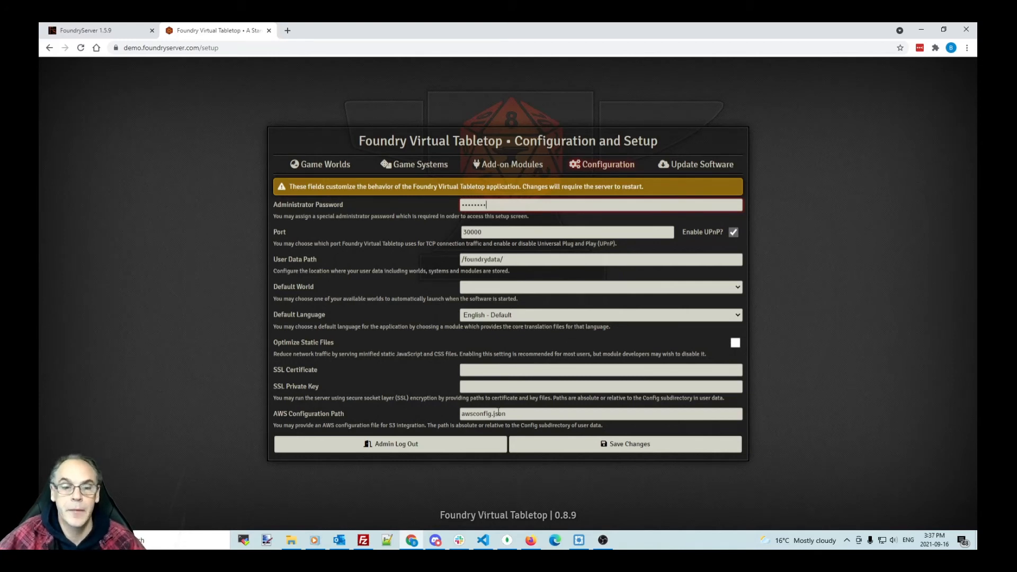
left_click(626, 448)
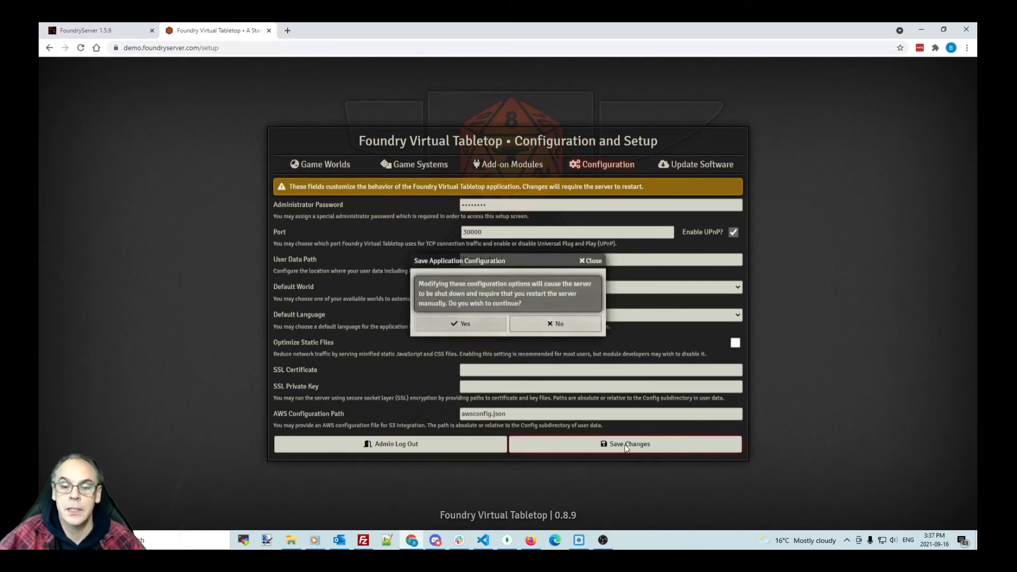
left_click(458, 324)
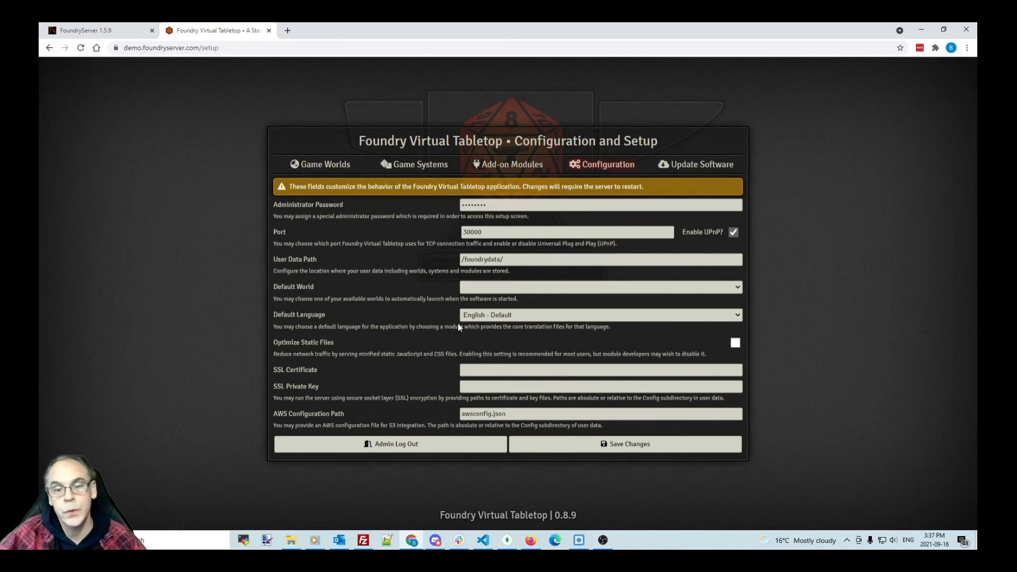
left_click(341, 168)
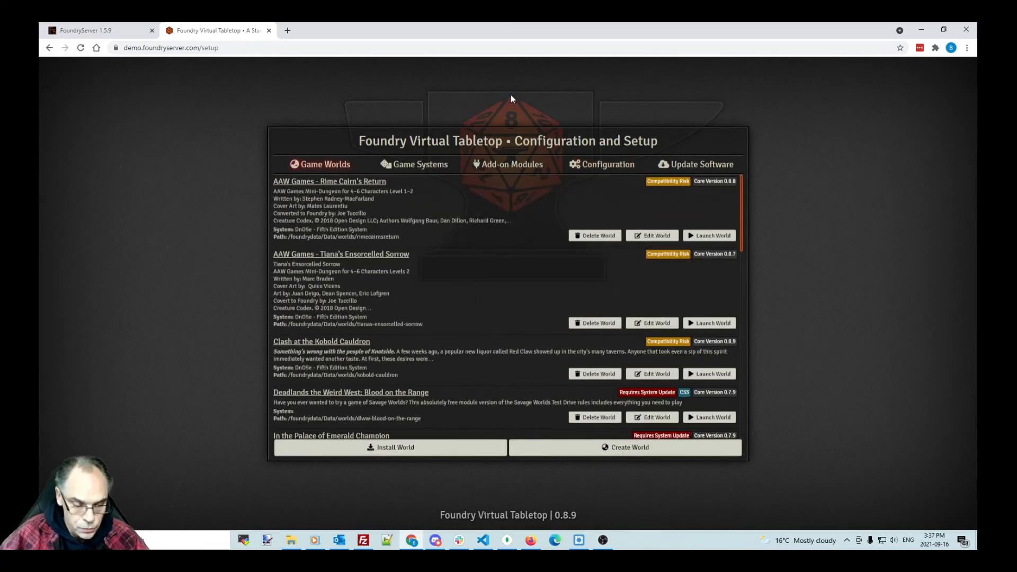
key("F5")
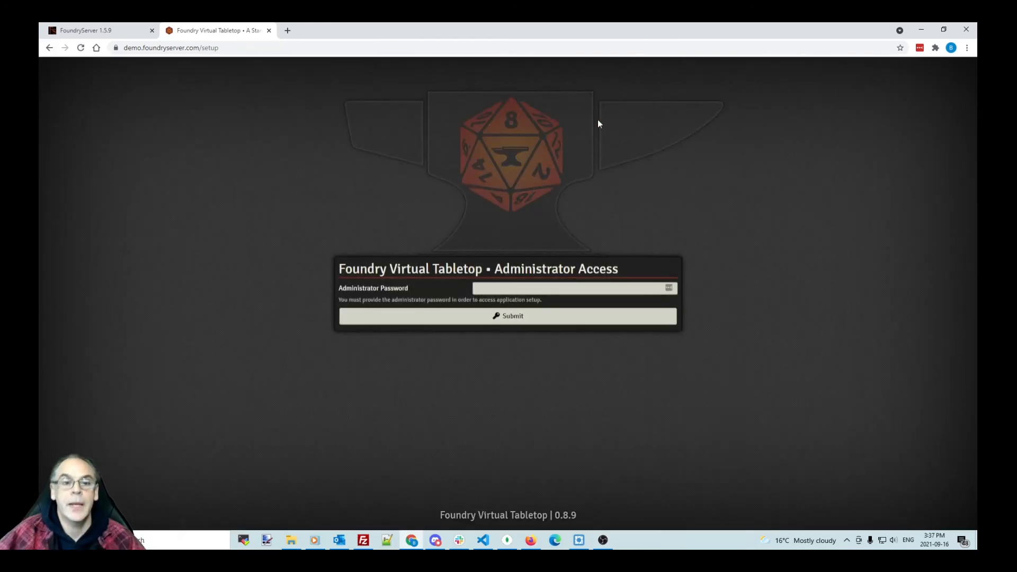
Step: Enter the administrator password to unlock Foundry's Configuration and Setup screen, then return to FileZilla
left_click(498, 291)
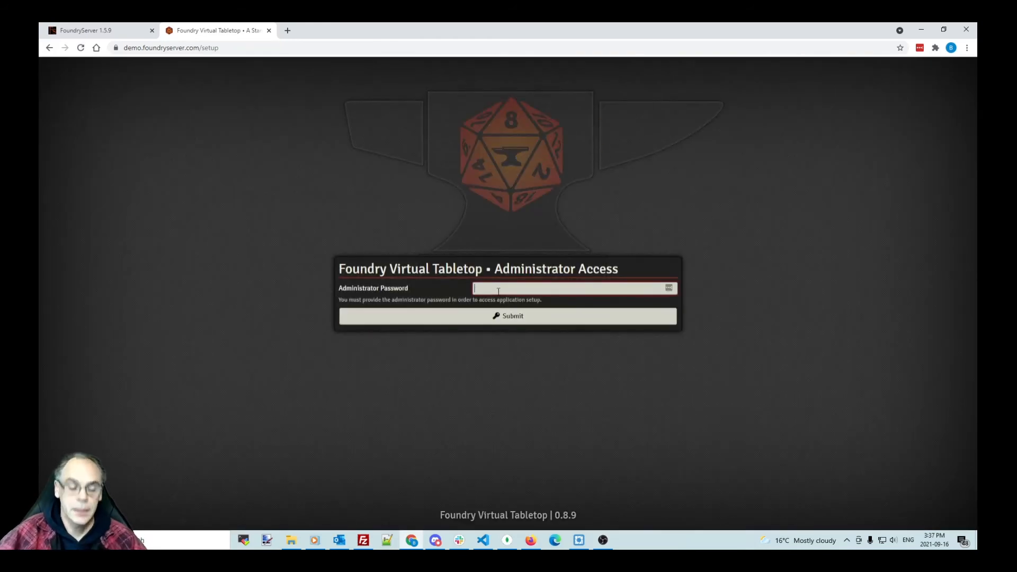
type("********")
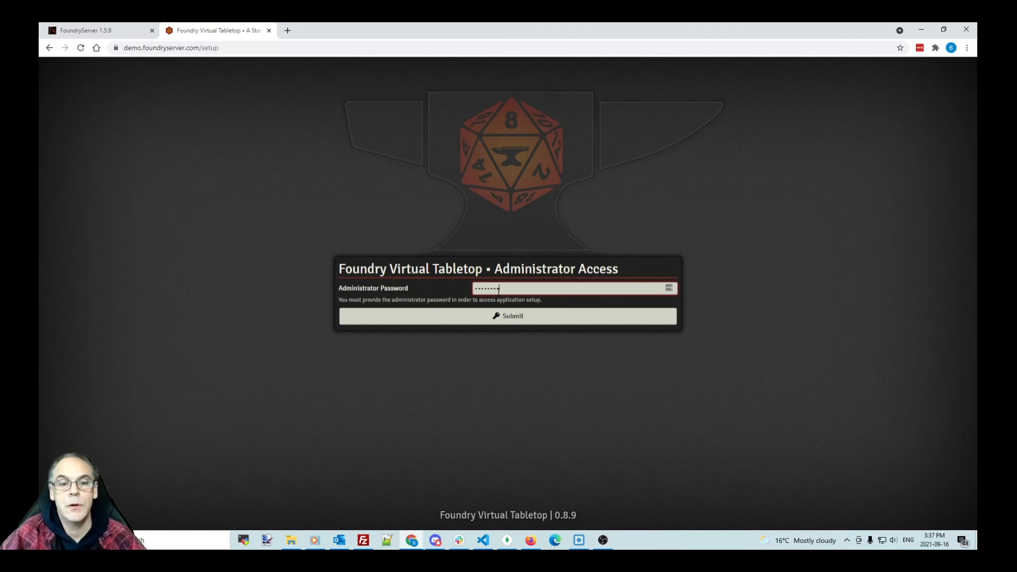
key("Return")
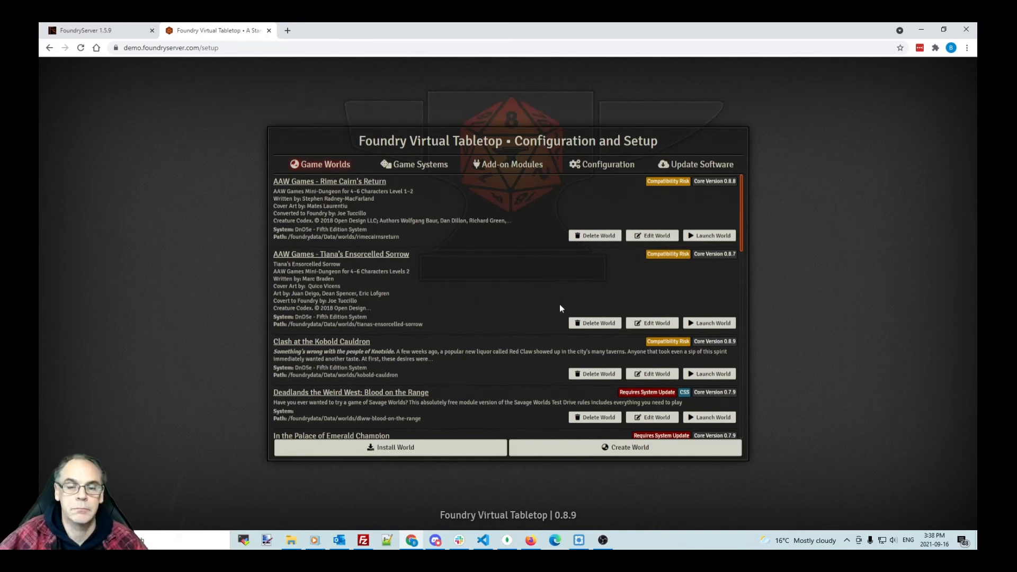
left_click(363, 540)
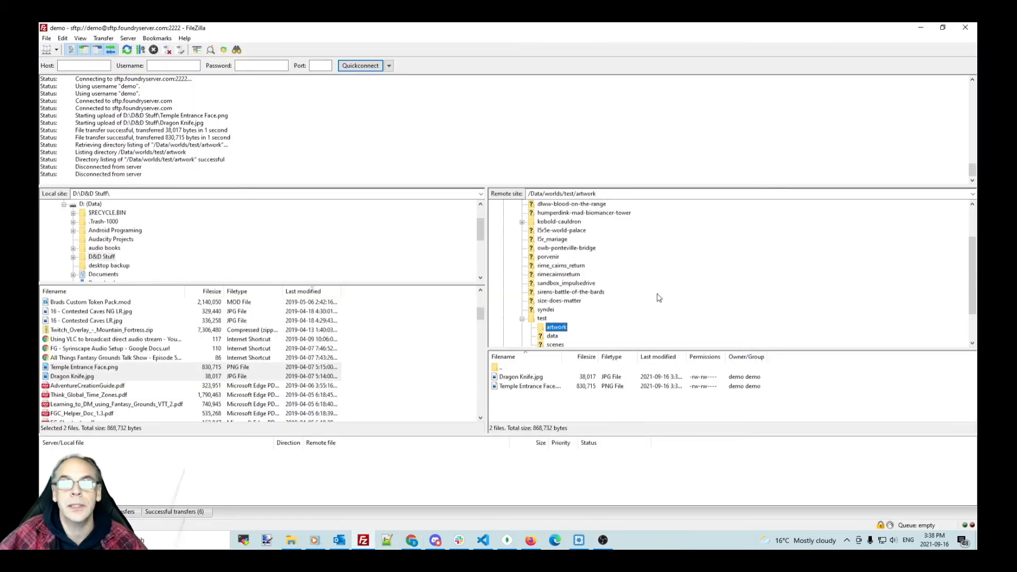
Step: Collapse the server's Data folder, open /Config, and enlarge the remote file list
scroll(660, 298, "up", 2)
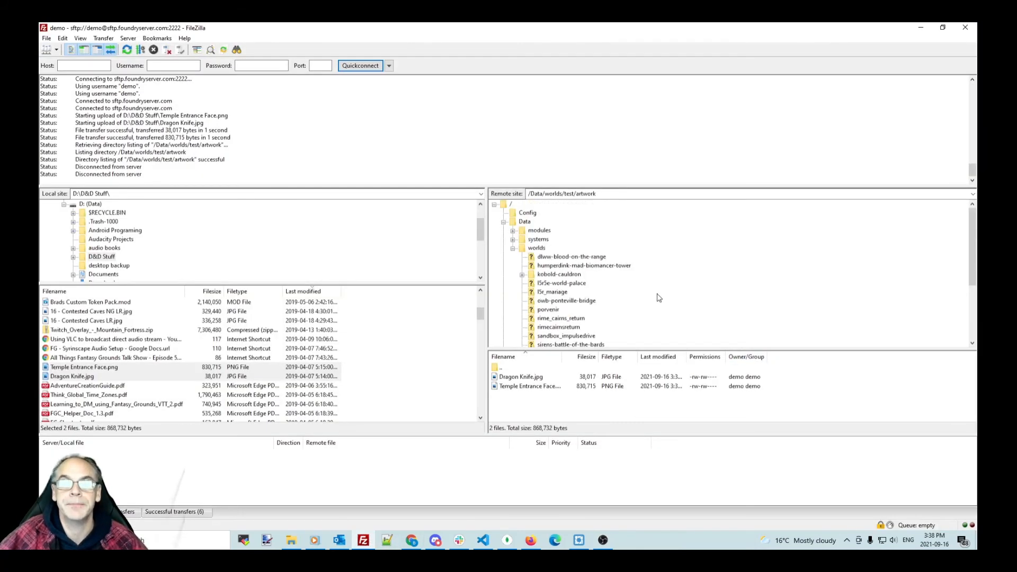
left_click(504, 222)
left_click(528, 212)
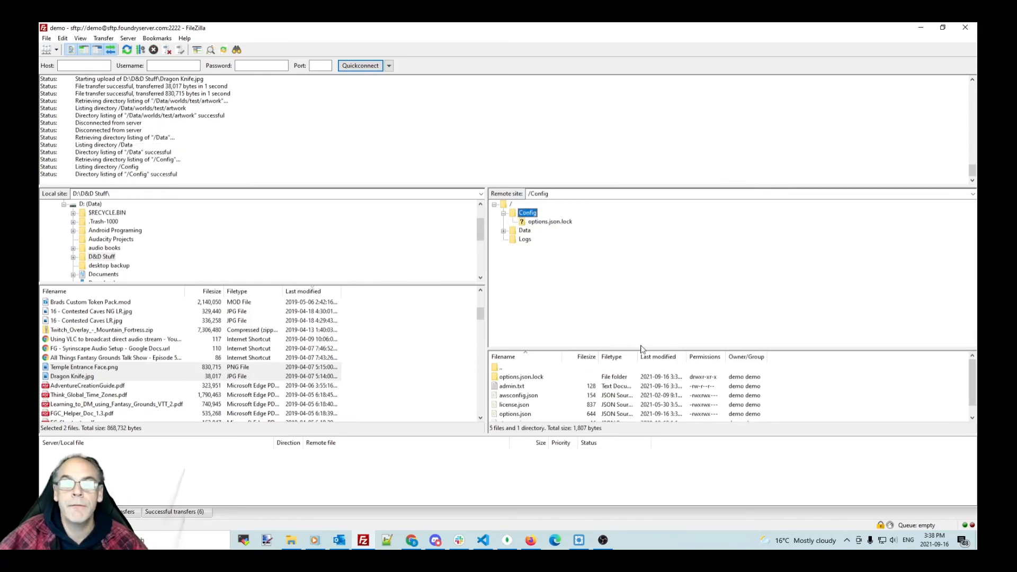
left_click_drag(645, 348, 646, 278)
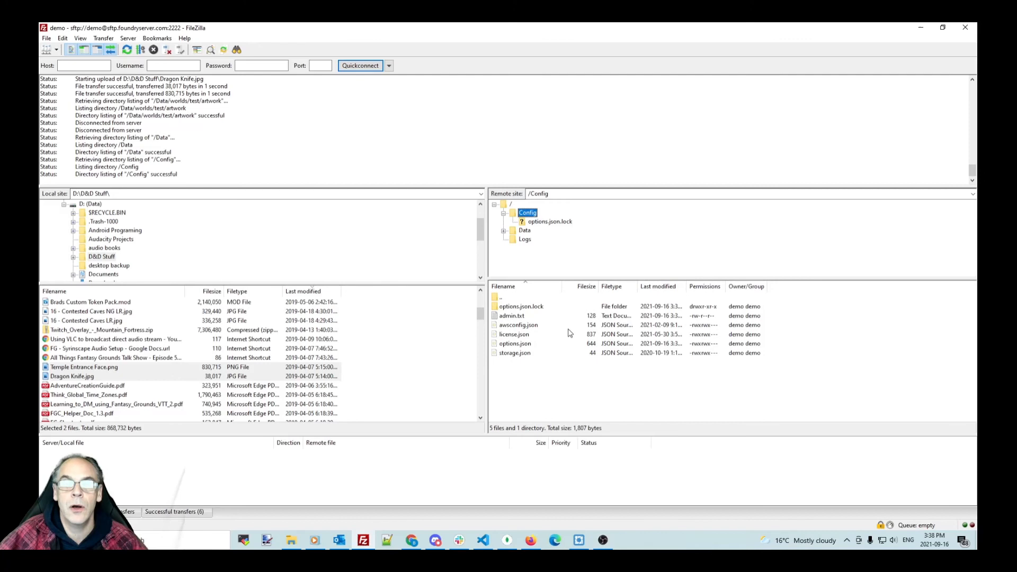
Step: View admin.txt in Notepad as the default text editor, read the password hash, then close it
right_click(522, 318)
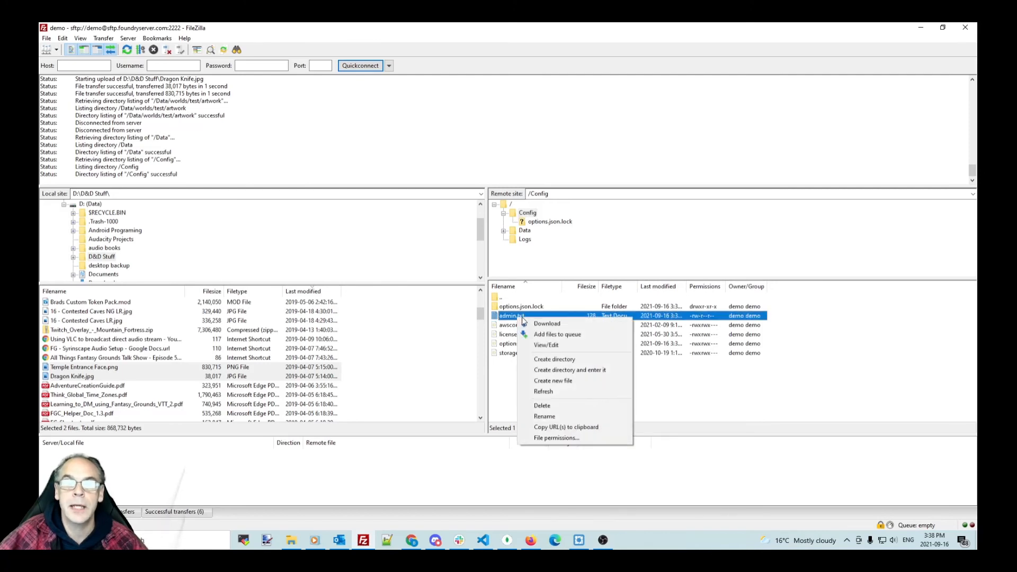
left_click(555, 346)
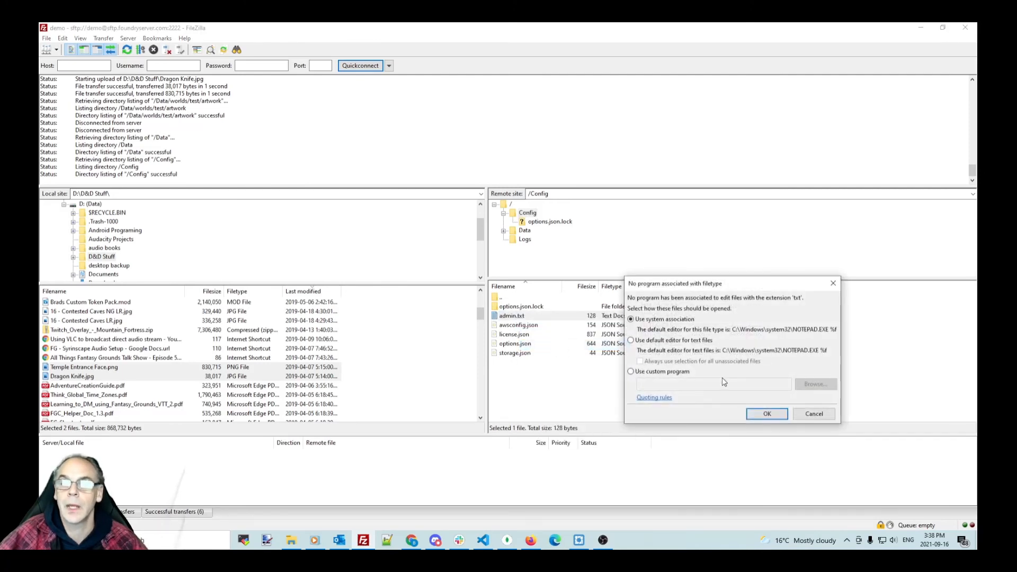
left_click(764, 417)
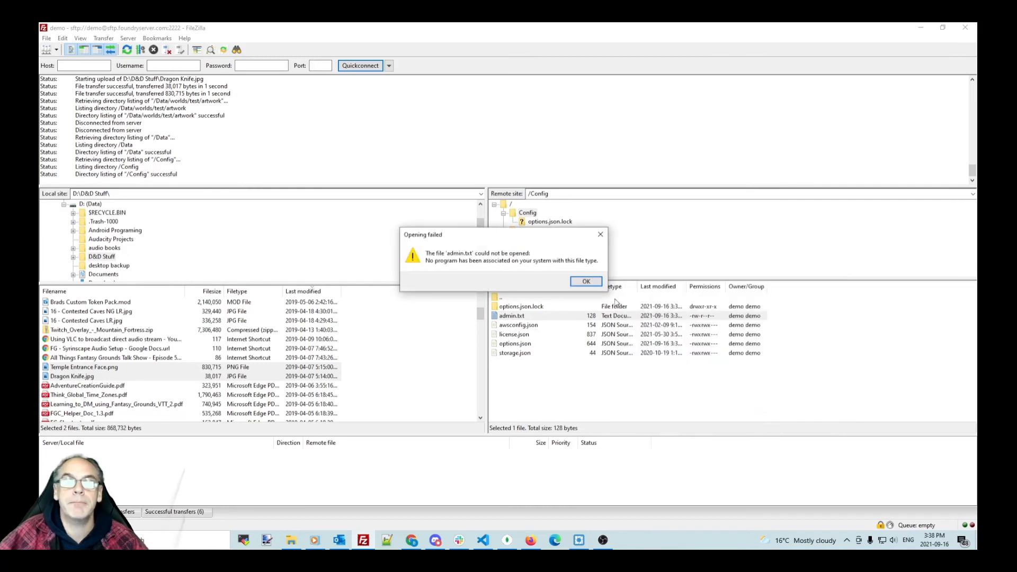
left_click(587, 282)
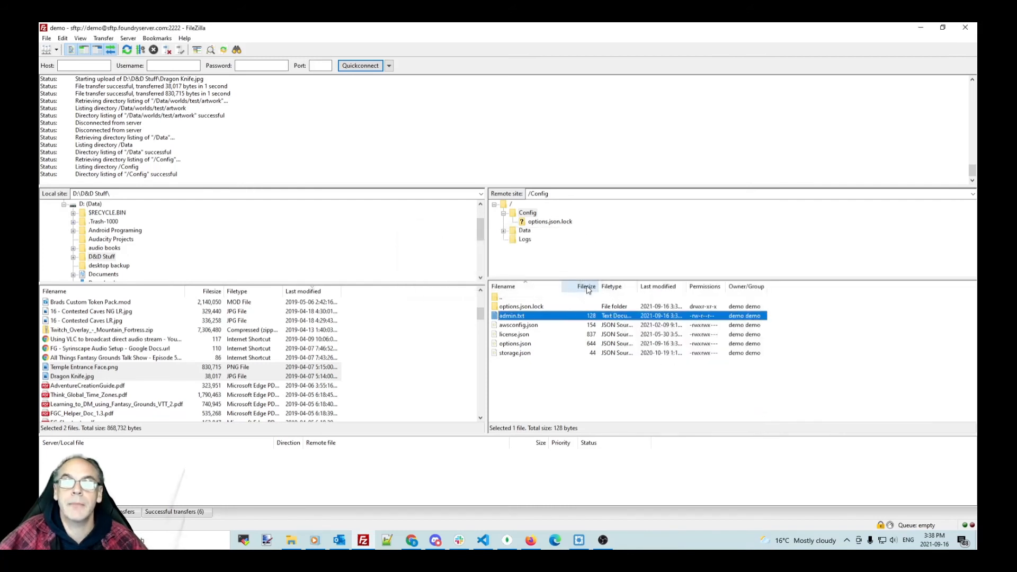
right_click(532, 316)
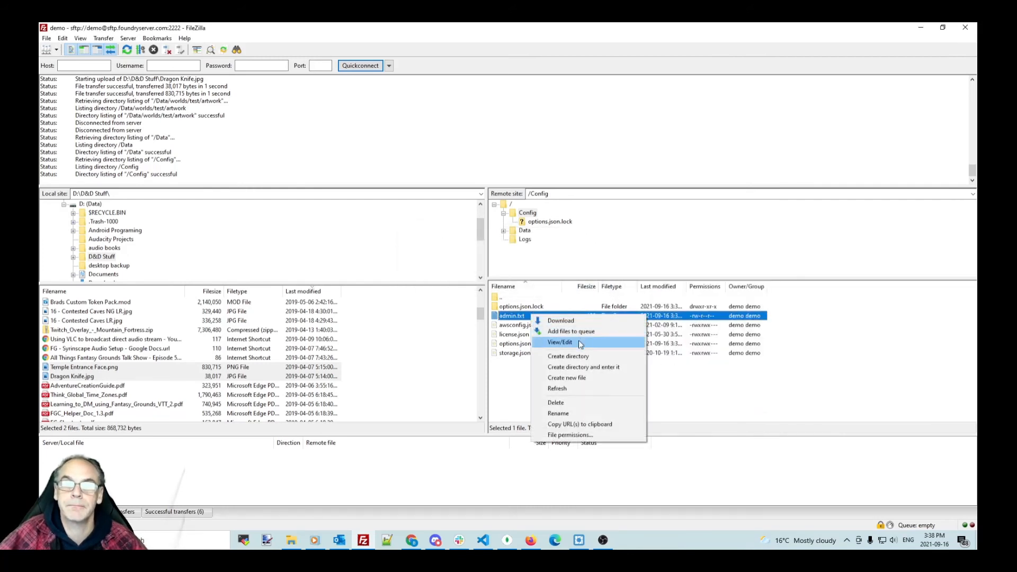
left_click(560, 342)
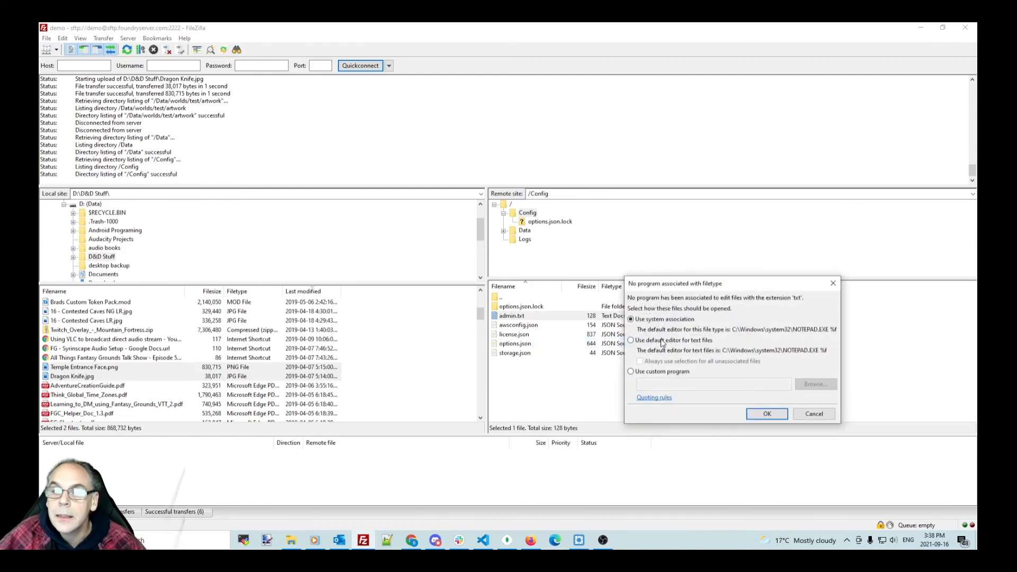
left_click(632, 341)
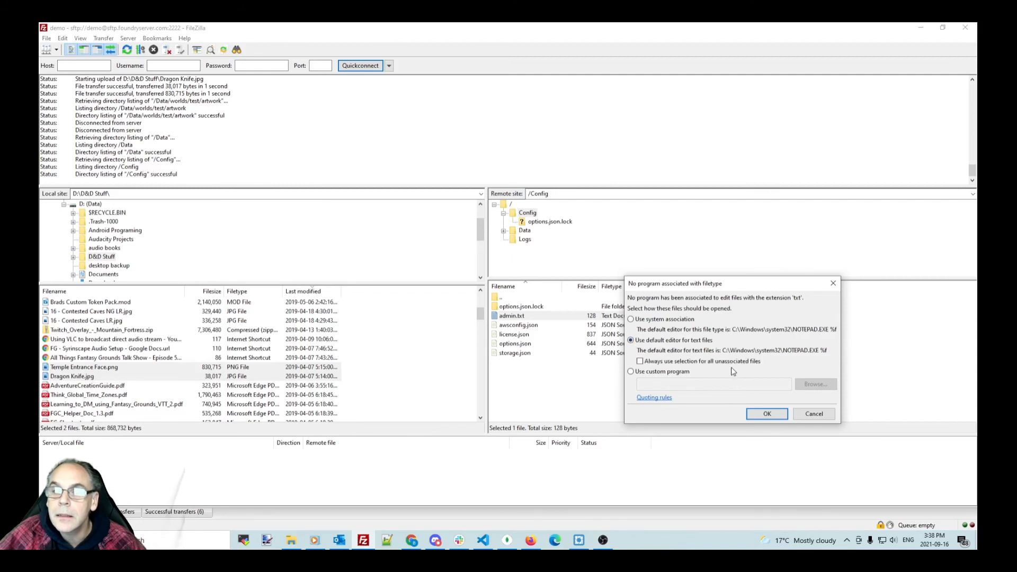
left_click(767, 414)
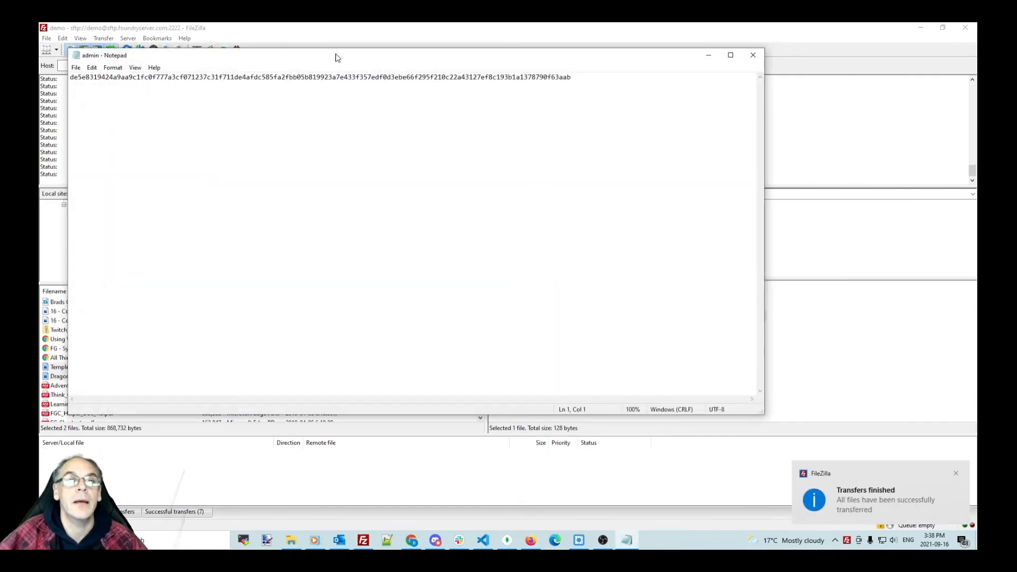
left_click_drag(336, 59, 416, 93)
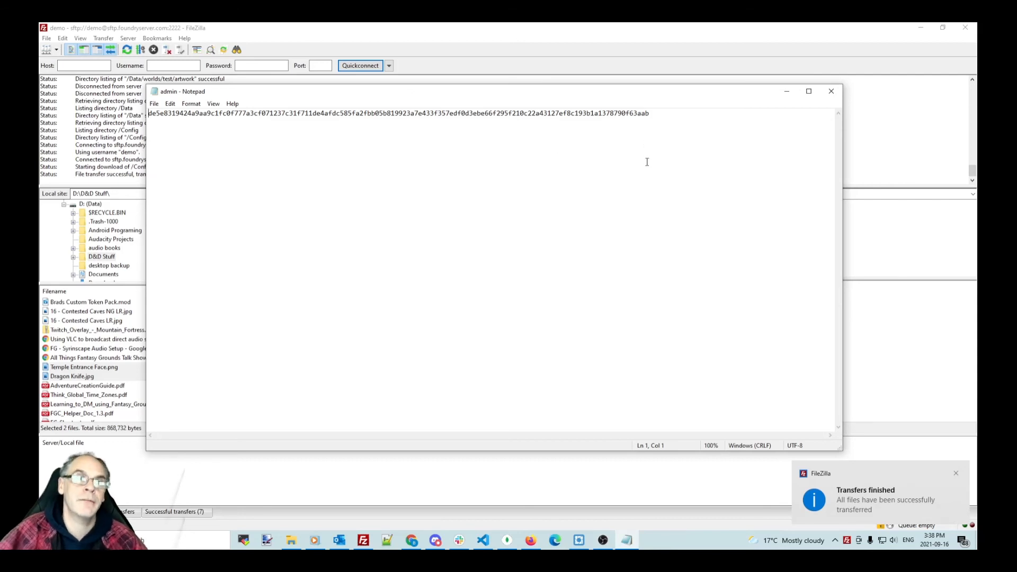
left_click(830, 91)
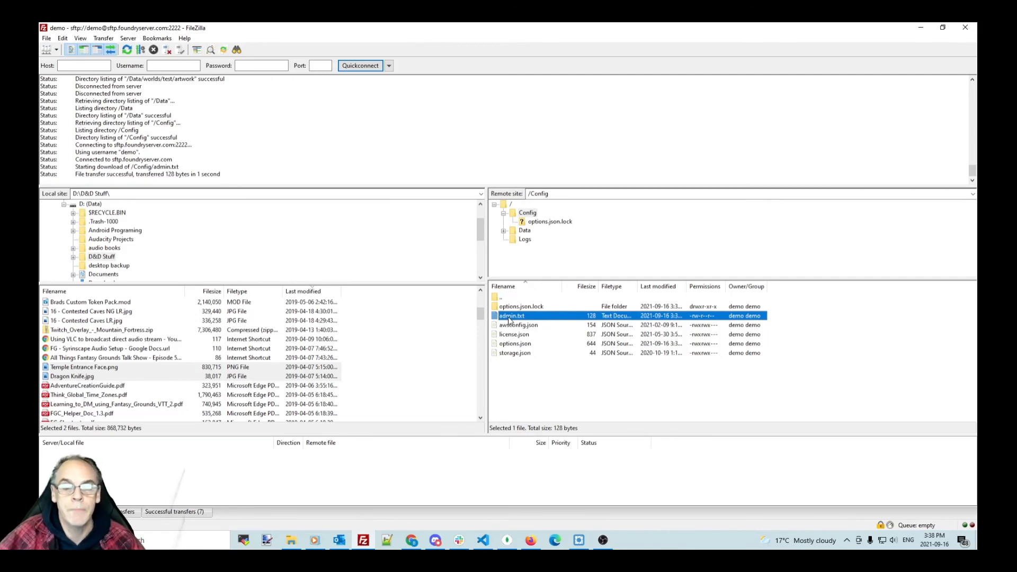
Step: Delete the Foundry admin password on FoundryServer's Server Config page, then return to FileZilla
left_click(412, 540)
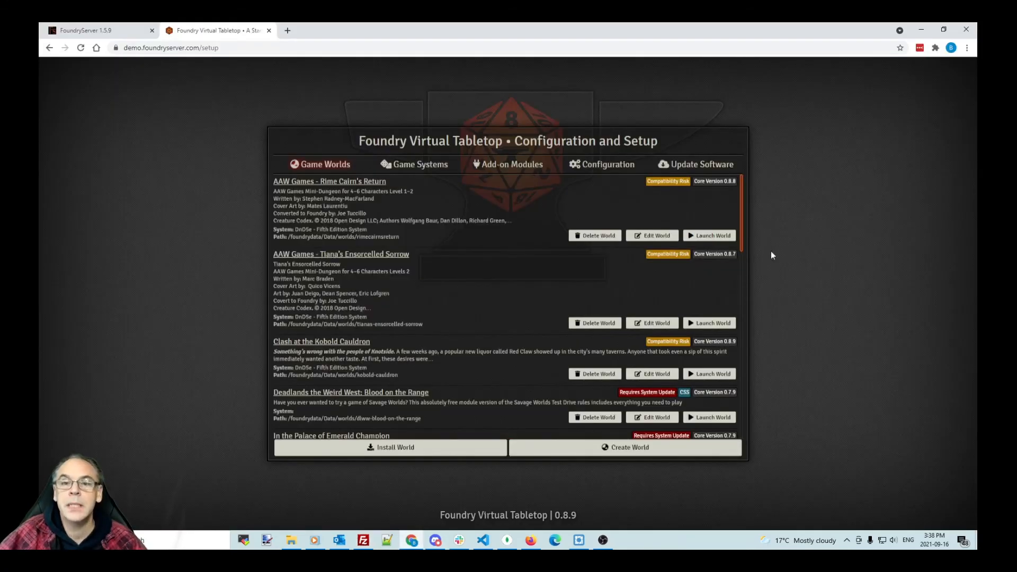
left_click(112, 30)
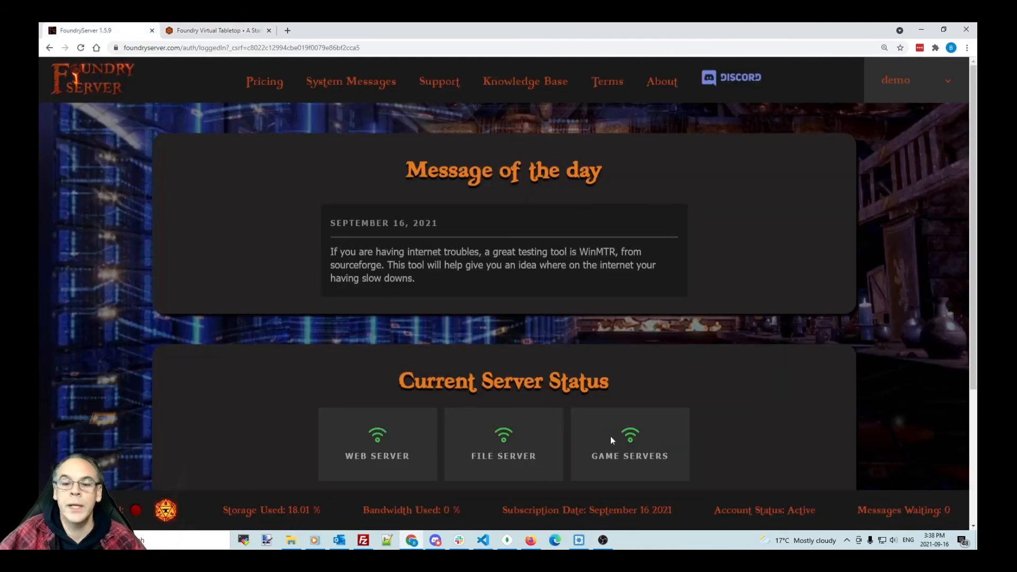
left_click(904, 90)
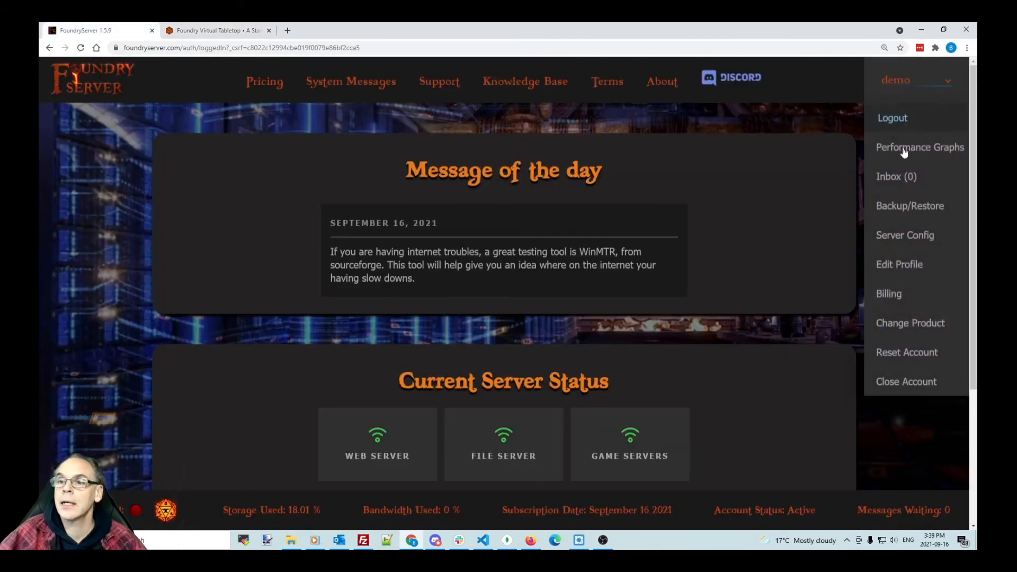
left_click(906, 236)
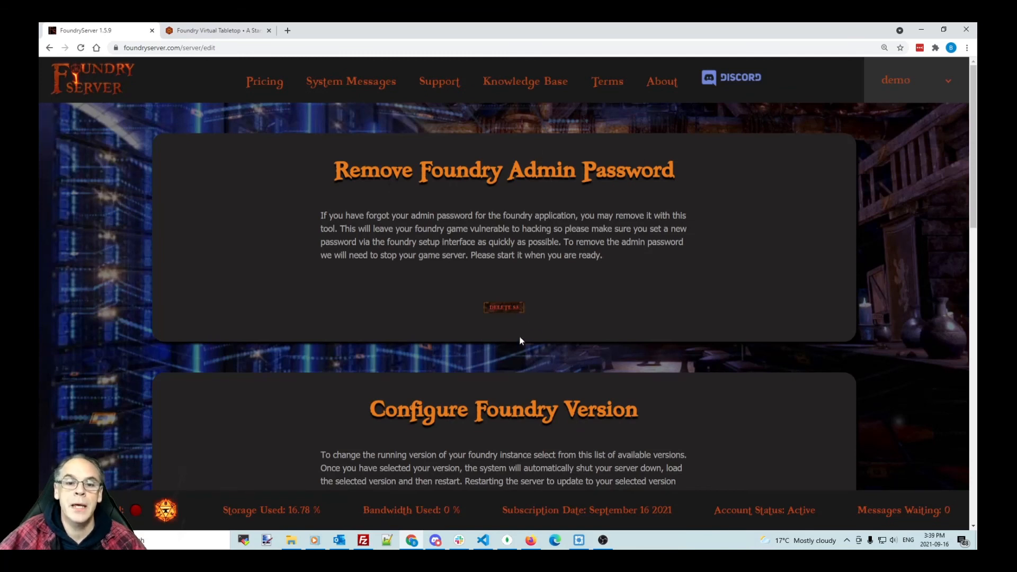
left_click(505, 308)
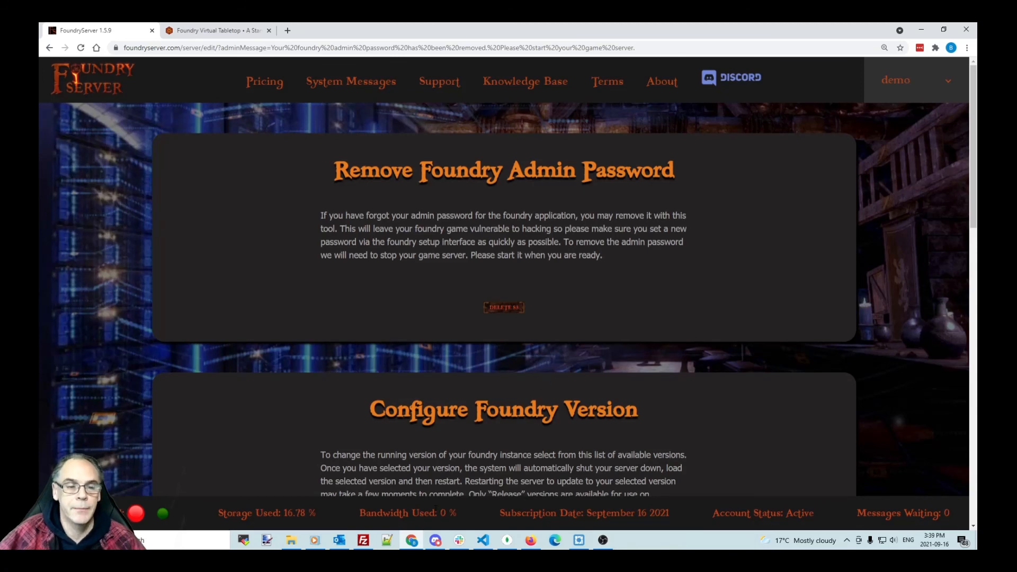
left_click(364, 541)
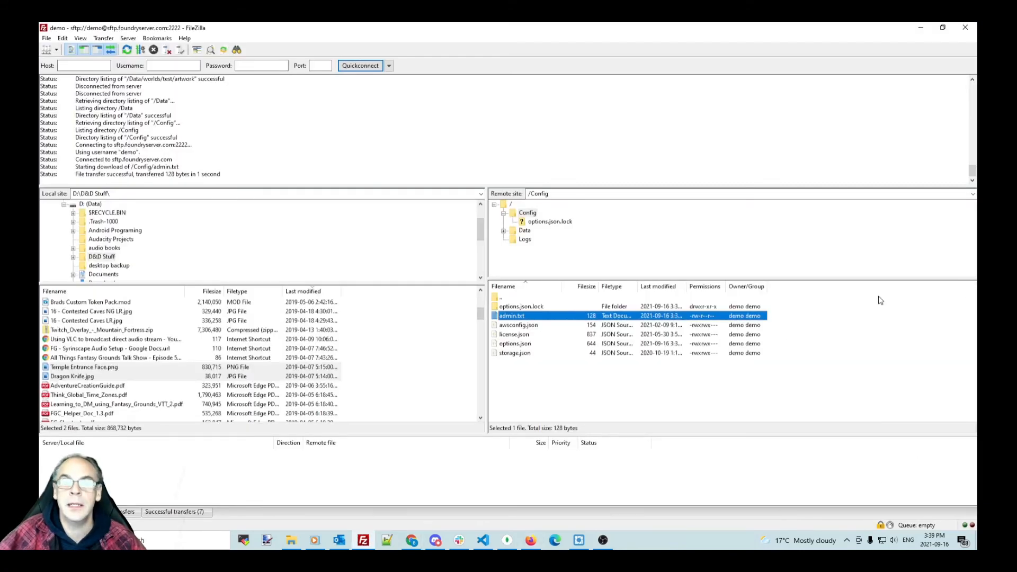
Step: Refresh the /Config listing with F5 so admin.txt disappears, then open Site Manager
left_click(591, 388)
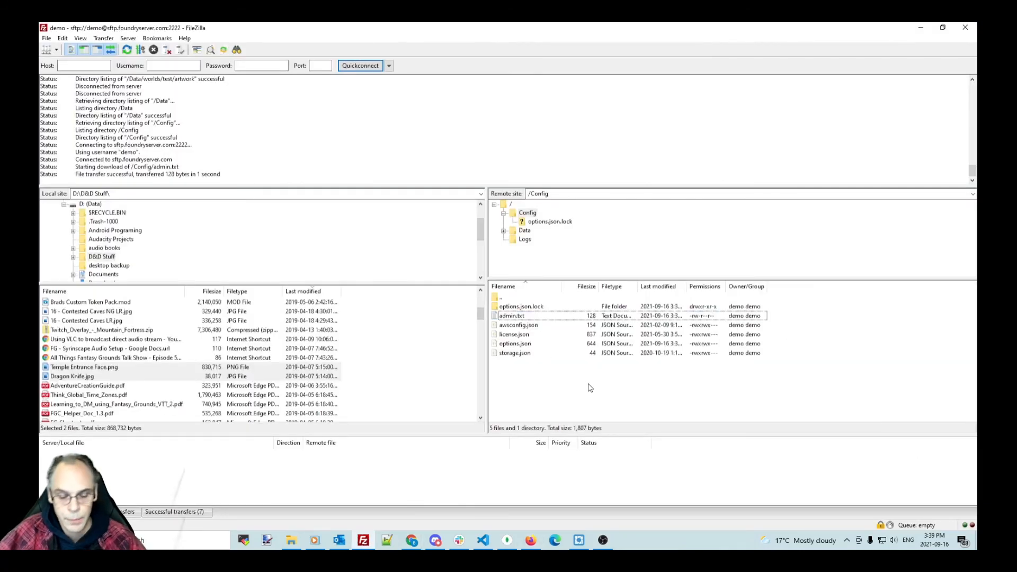
key("F5")
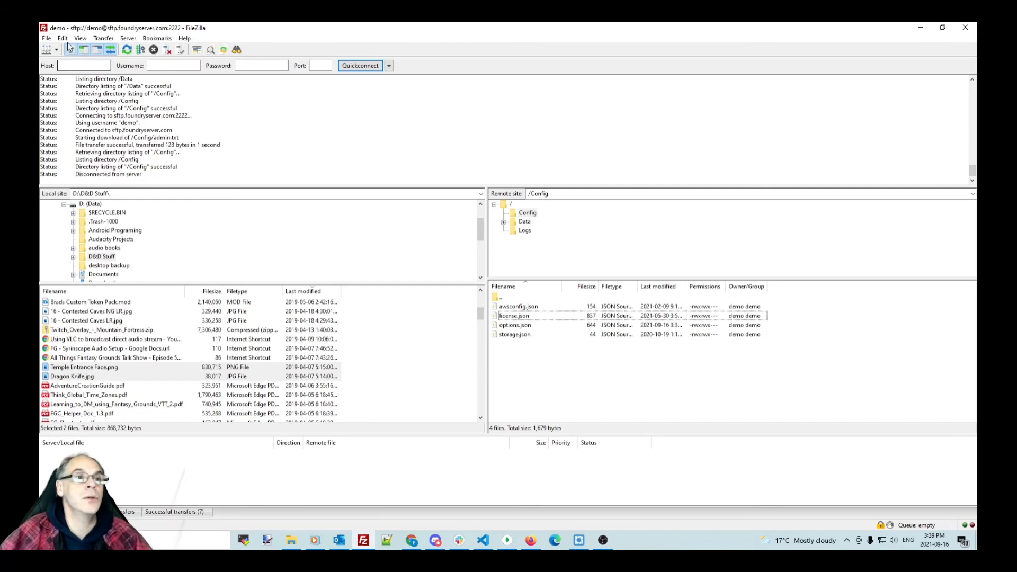
left_click(46, 49)
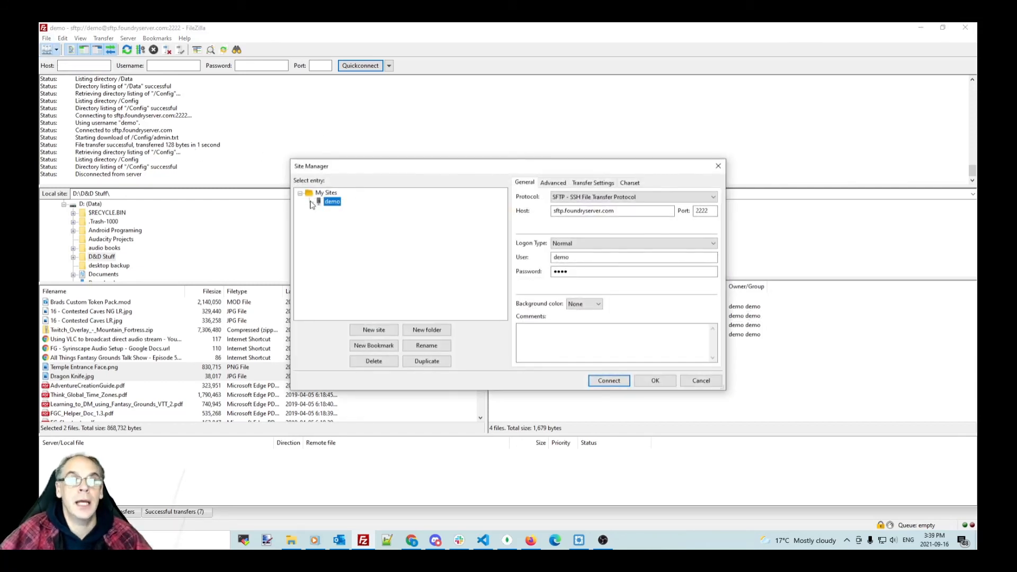